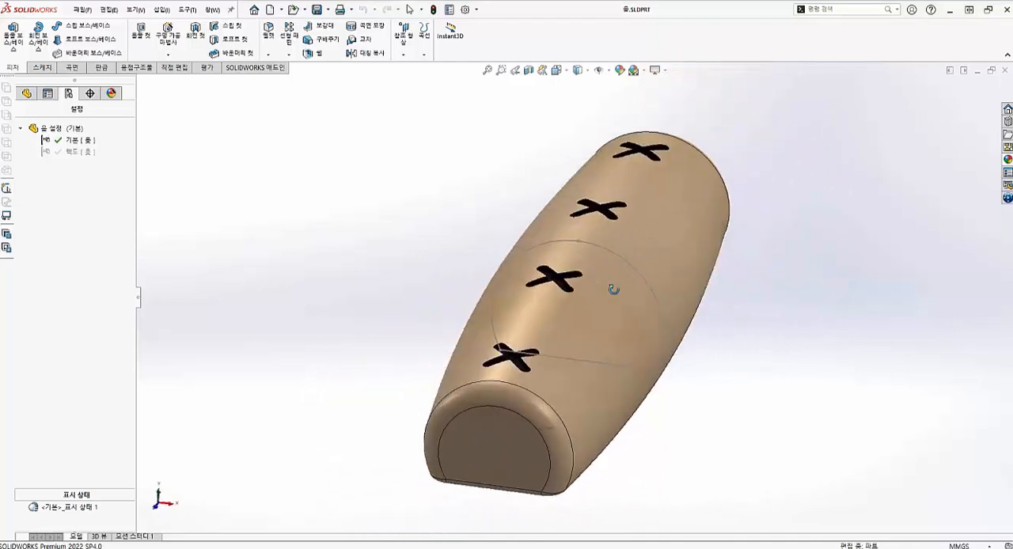
# - Close the open finished part and create a new blank part document
pyautogui.click(27, 93)
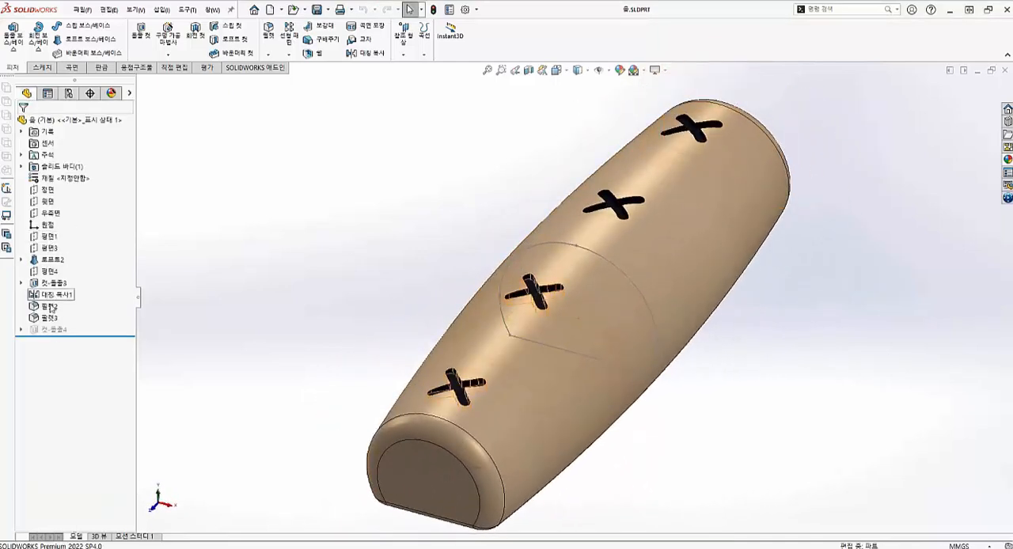
pyautogui.click(1004, 72)
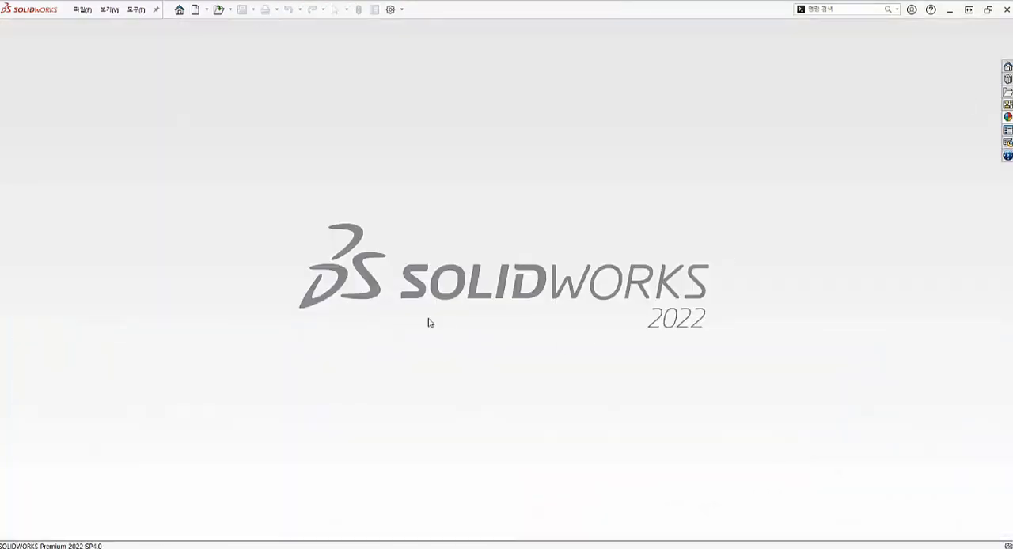
pyautogui.click(82, 11)
pyautogui.click(105, 27)
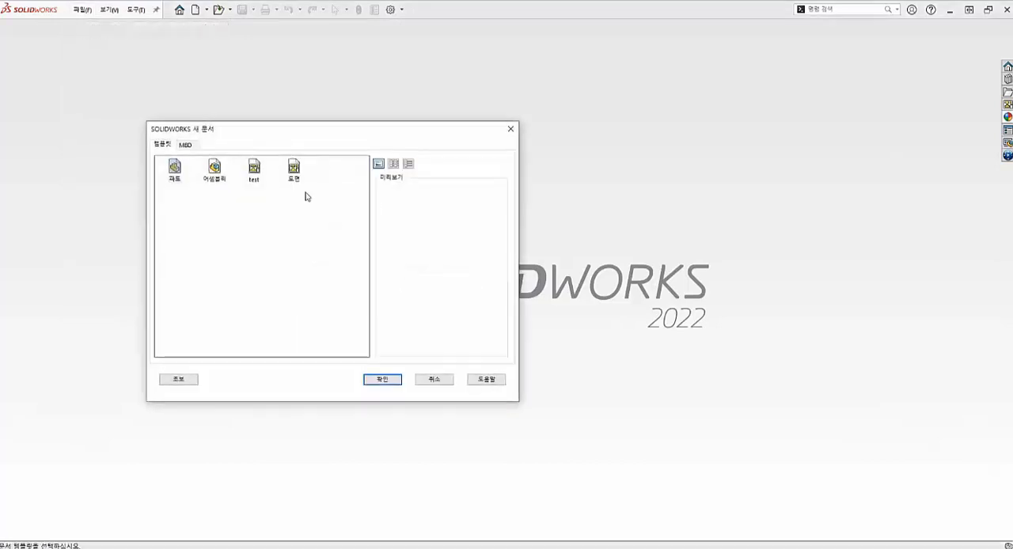
pyautogui.click(387, 380)
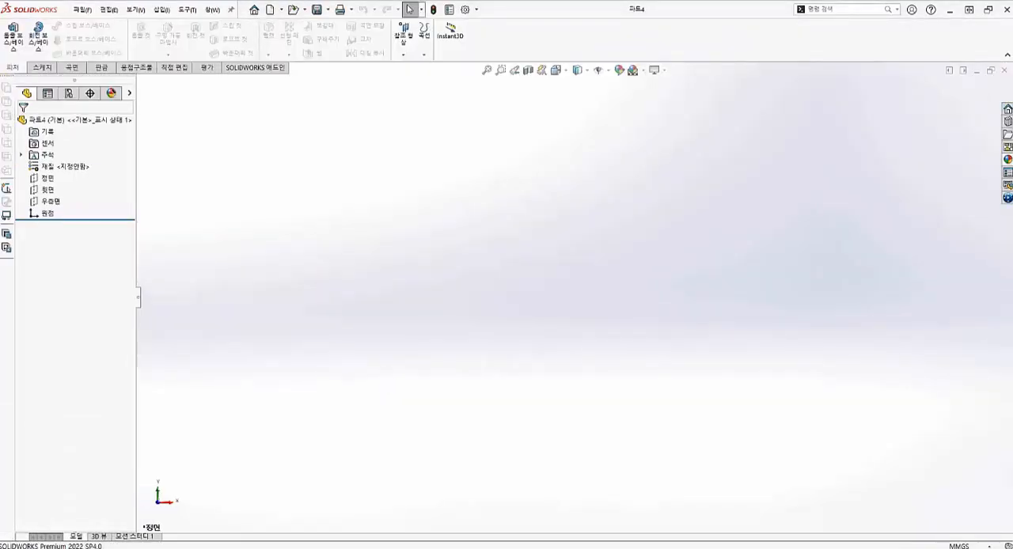
# - Sketch a horizontal line about 25 mm long on the Front plane, with its midpoint coincident with the origin
pyautogui.click(55, 179)
pyautogui.click(14, 40)
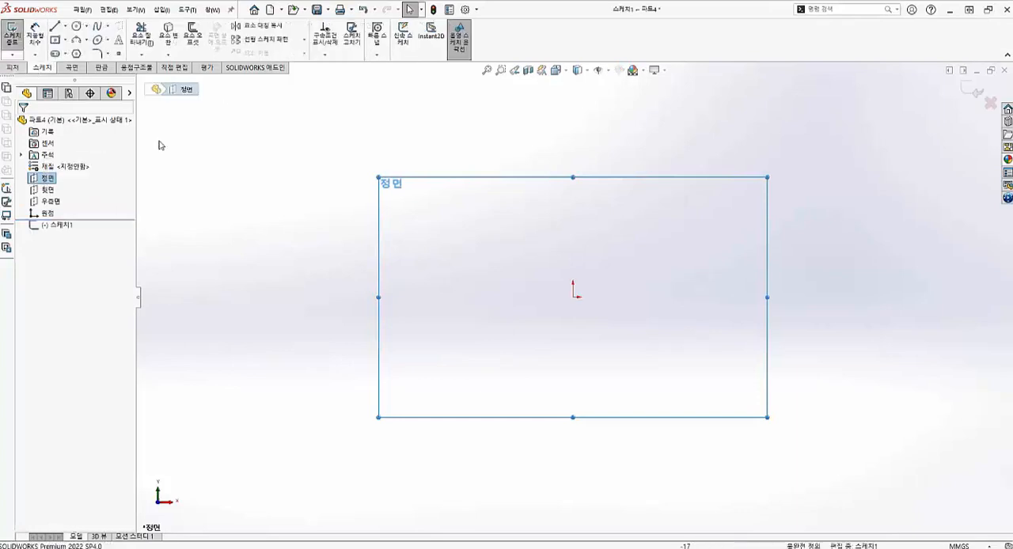
pyautogui.click(55, 27)
pyautogui.click(545, 297)
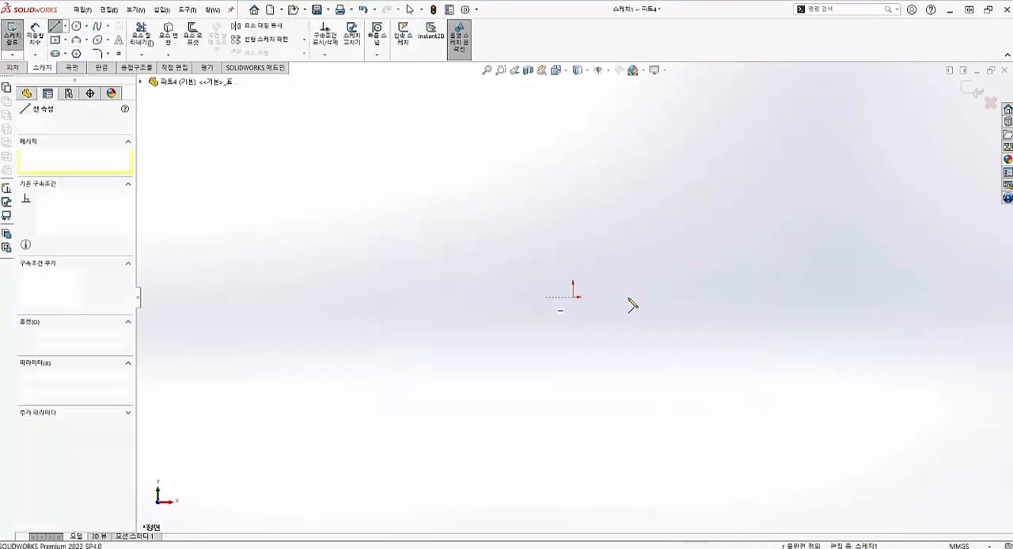
pyautogui.click(651, 311)
pyautogui.press('Escape')
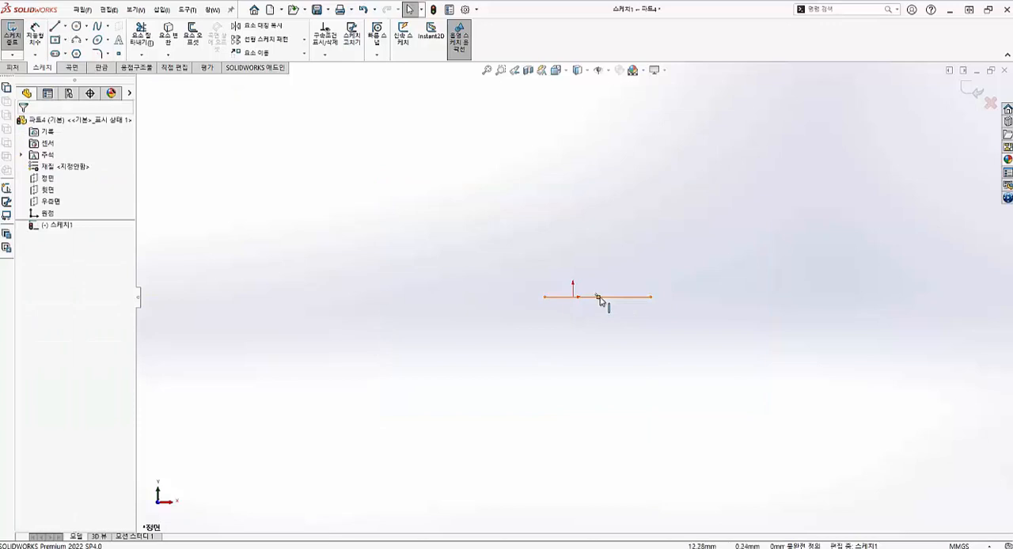
pyautogui.click(599, 297)
pyautogui.click(576, 299)
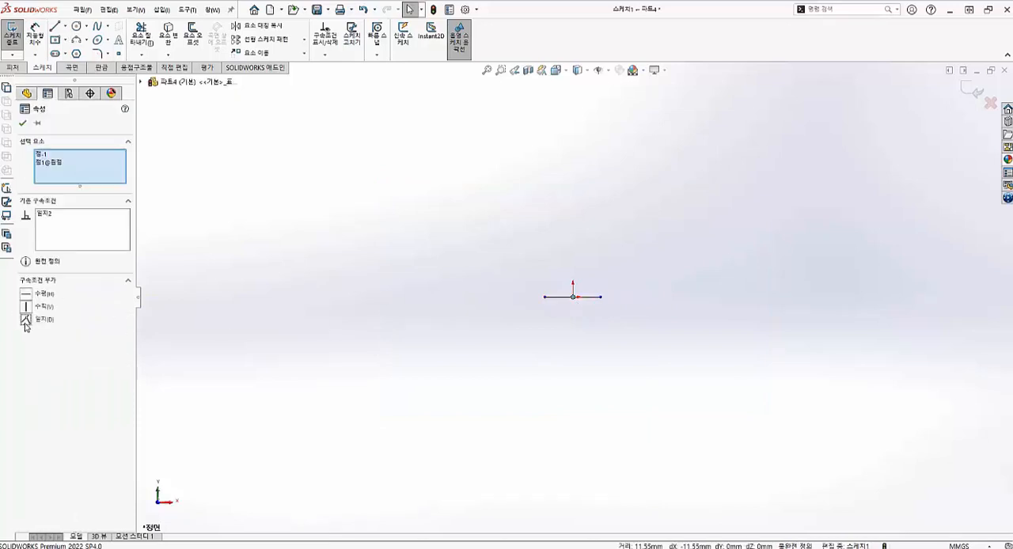
# - Close the profile with a three-point arc of about 15.3 mm radius above the line, joining its two ends
pyautogui.click(76, 42)
pyautogui.click(544, 297)
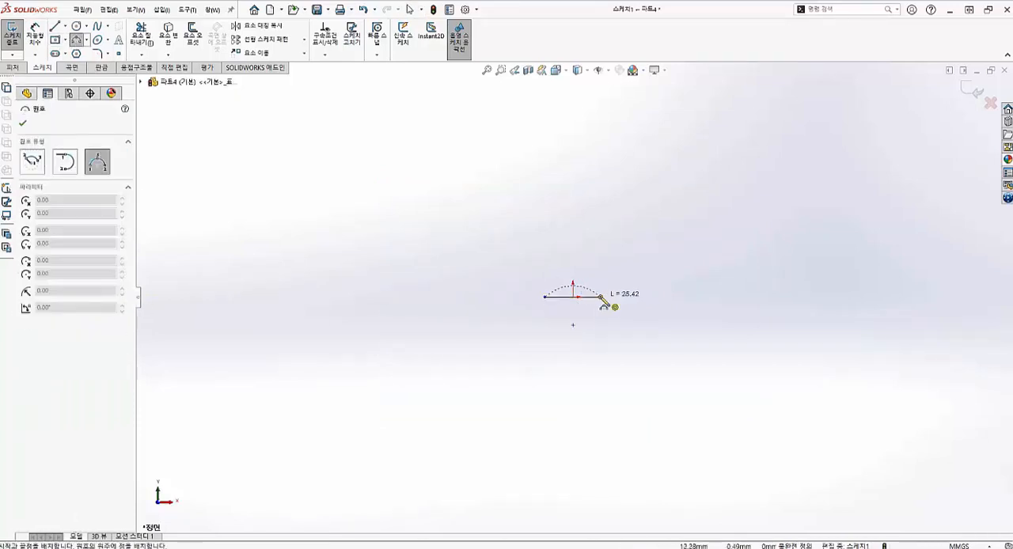
pyautogui.click(575, 255)
pyautogui.press('Escape')
# - Dimension the base line to 25 mm and the arc's radius to 16 mm
pyautogui.scroll(-3, 581, 281)
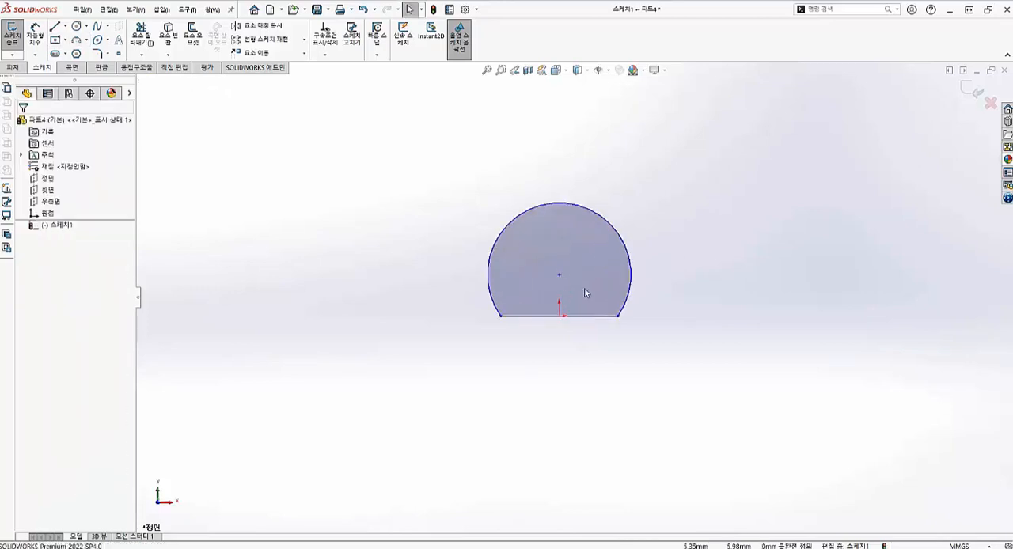
pyautogui.click(35, 35)
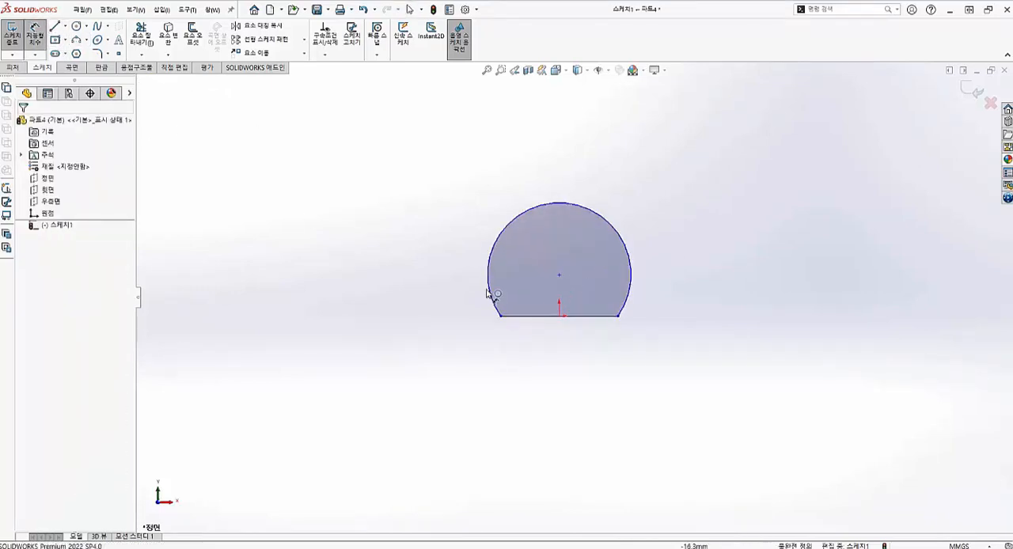
pyautogui.click(546, 316)
pyautogui.click(556, 368)
pyautogui.write('25.00mm')
pyautogui.press('Return')
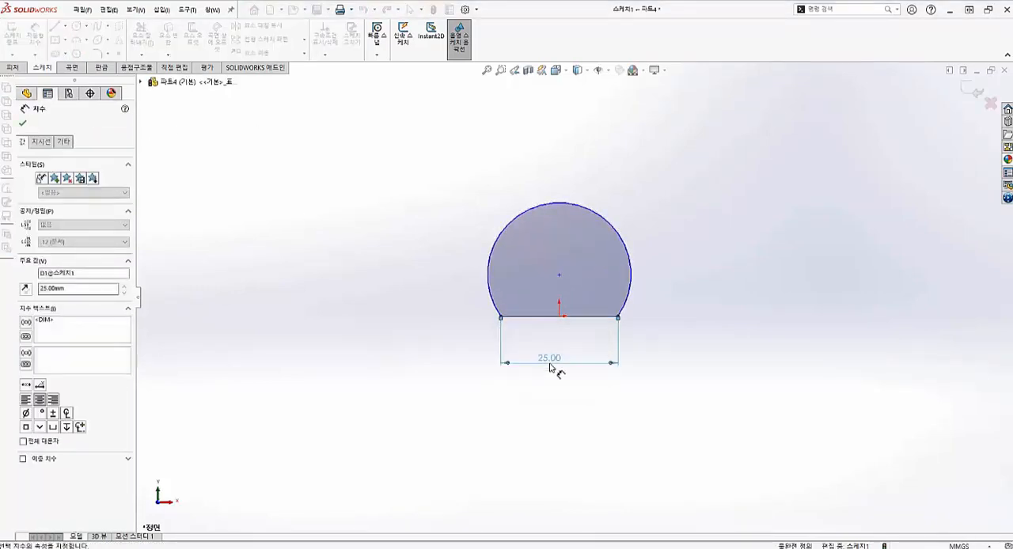
pyautogui.click(513, 228)
pyautogui.click(463, 181)
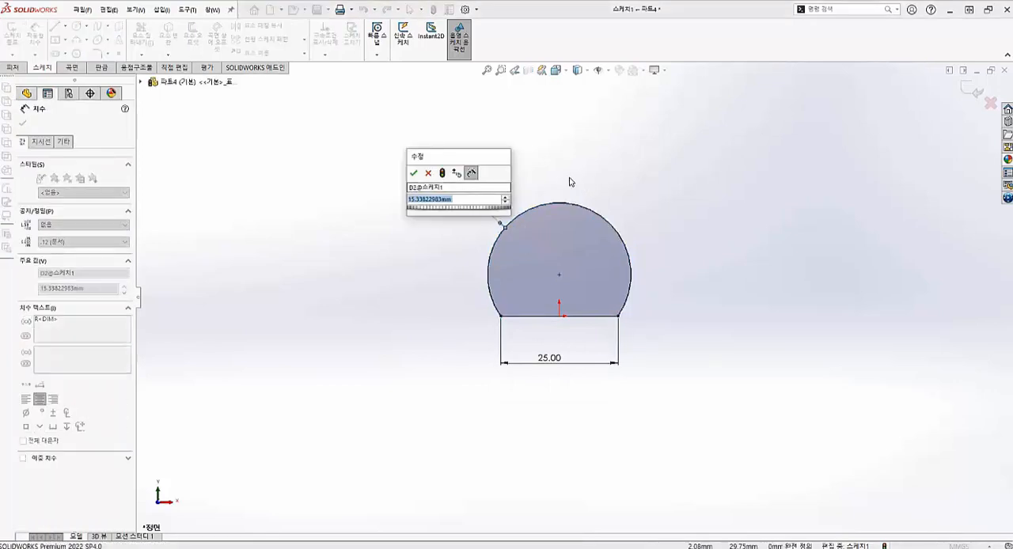
pyautogui.write('16')
pyautogui.press('Return')
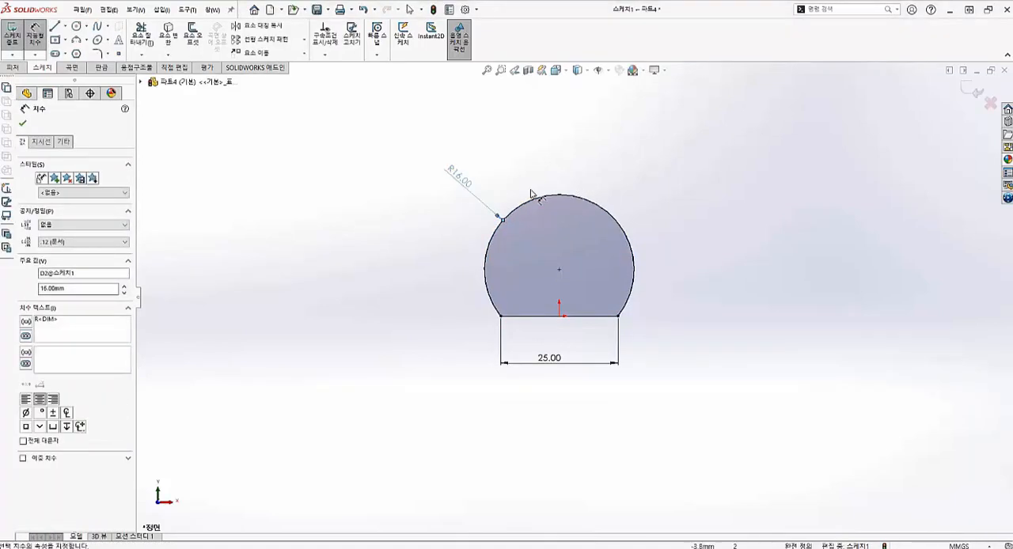
# - Set the arc's radius to 14 mm
pyautogui.doubleClick(492, 200)
pyautogui.write('14')
pyautogui.press('Return')
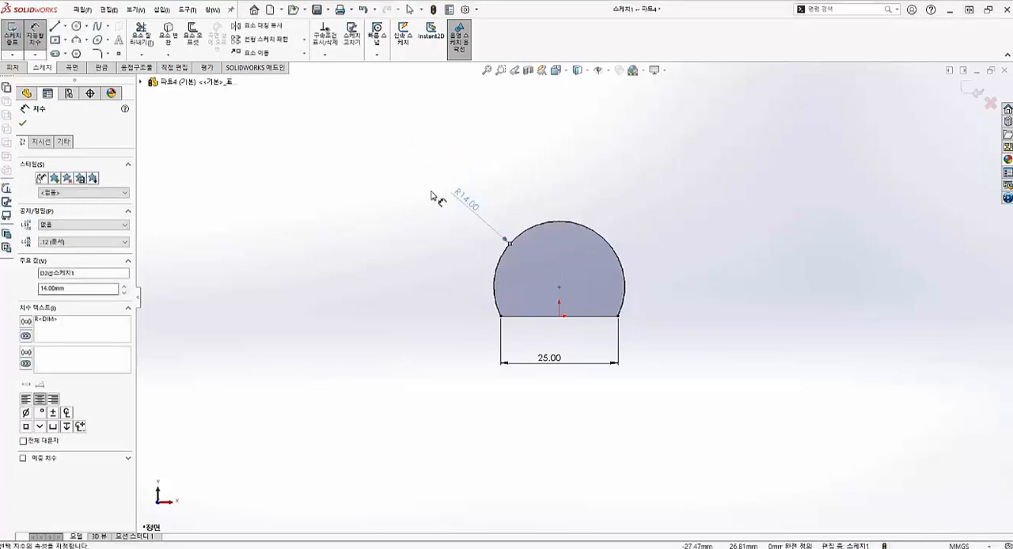
# - Set the arc's radius to 15 mm and exit the profile sketch
pyautogui.doubleClick(469, 204)
pyautogui.write('15')
pyautogui.press('Return')
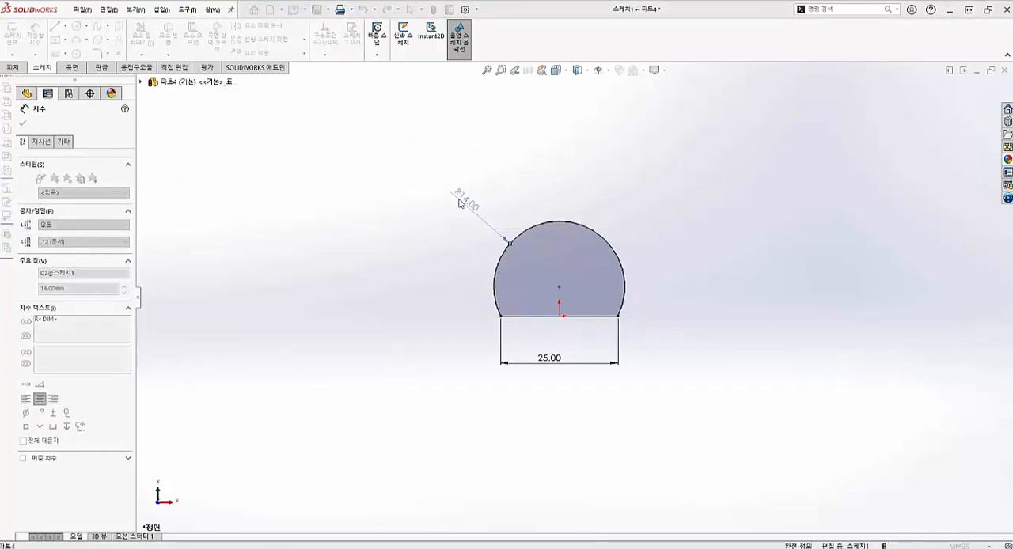
pyautogui.click(14, 35)
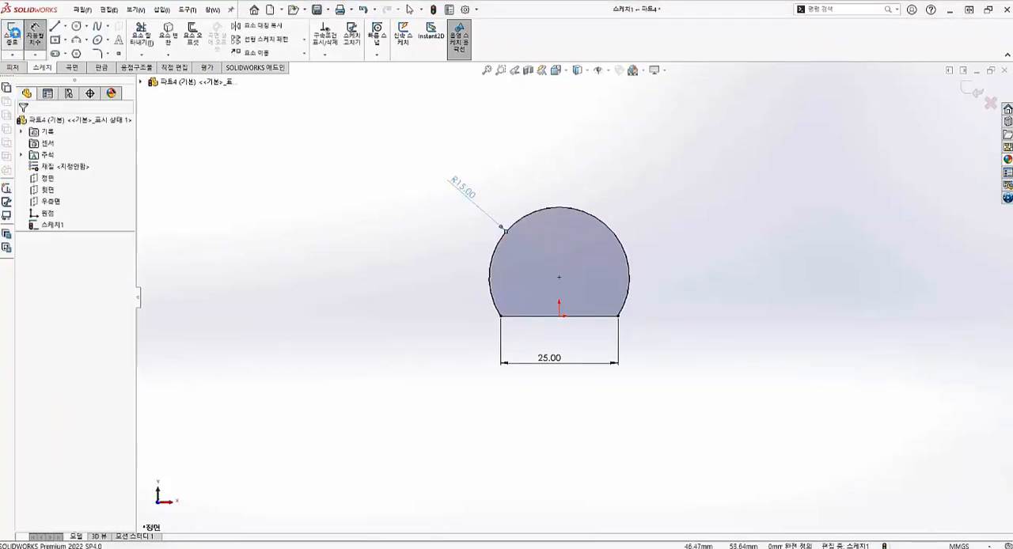
# - Start a new sketch on the Top plane, displaying the reference planes only while picking it
pyautogui.moveTo(420, 313); pyautogui.dragTo(409, 339, button='middle')
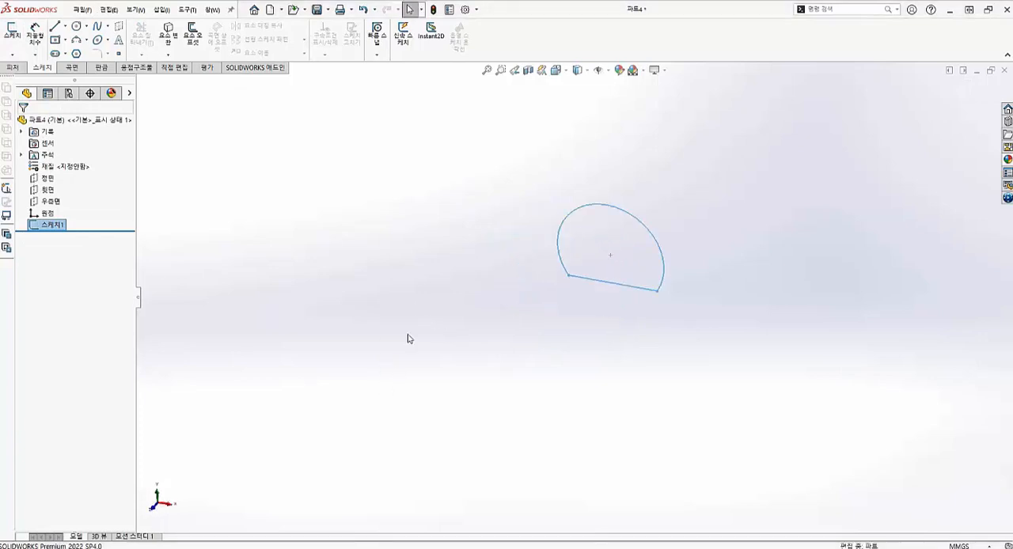
pyautogui.click(608, 71)
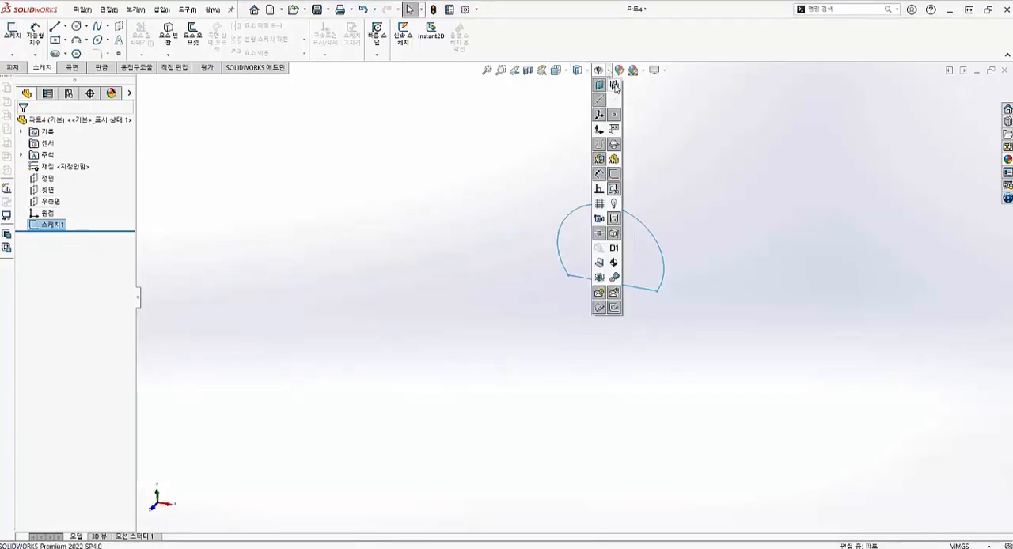
pyautogui.click(614, 86)
pyautogui.click(422, 274)
pyautogui.scroll(-4, 613, 231)
pyautogui.click(492, 366)
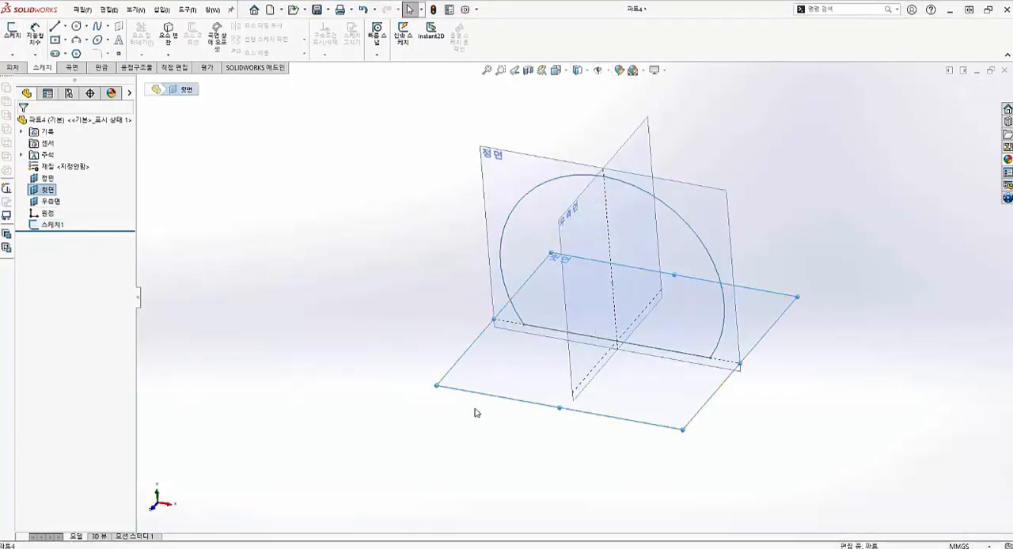
pyautogui.click(18, 37)
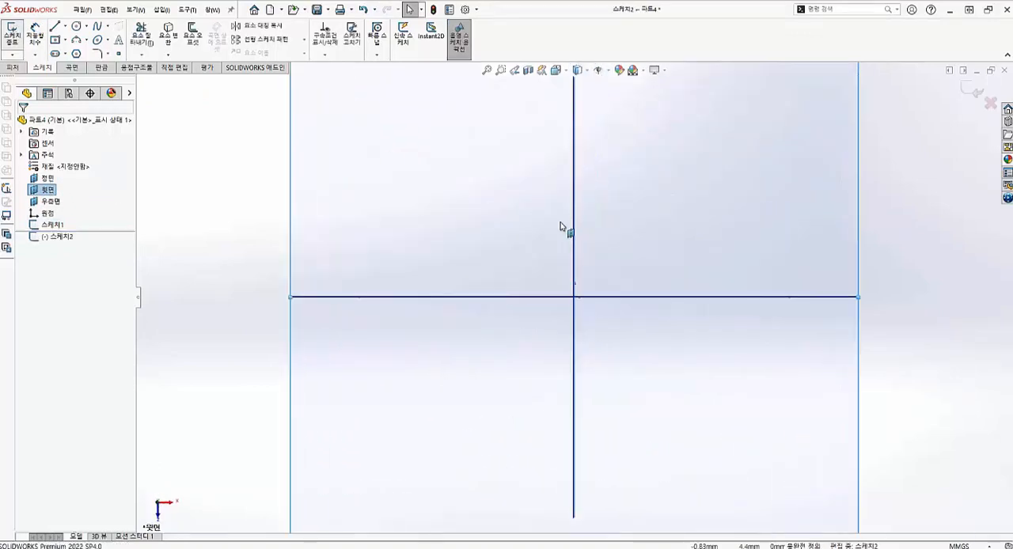
pyautogui.click(586, 70)
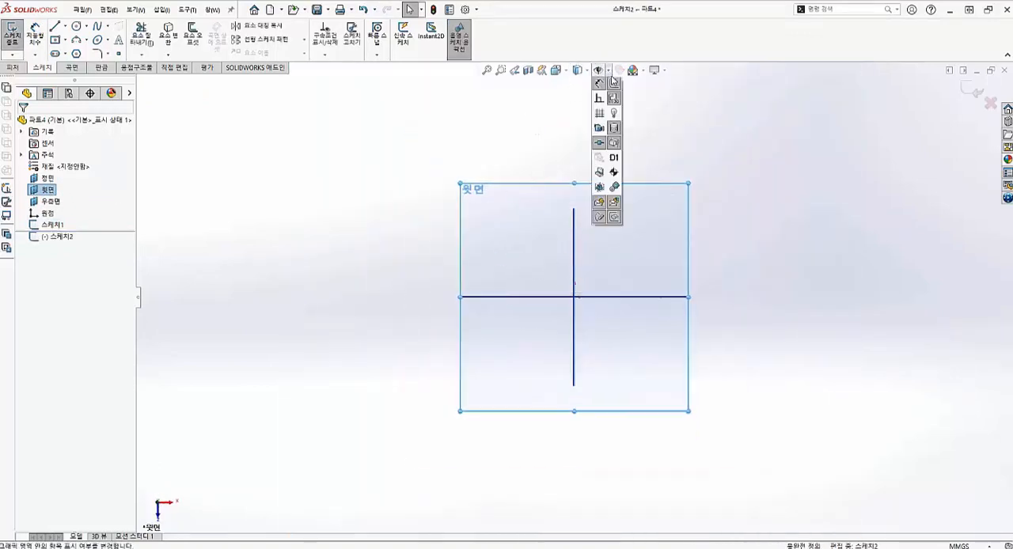
pyautogui.click(614, 87)
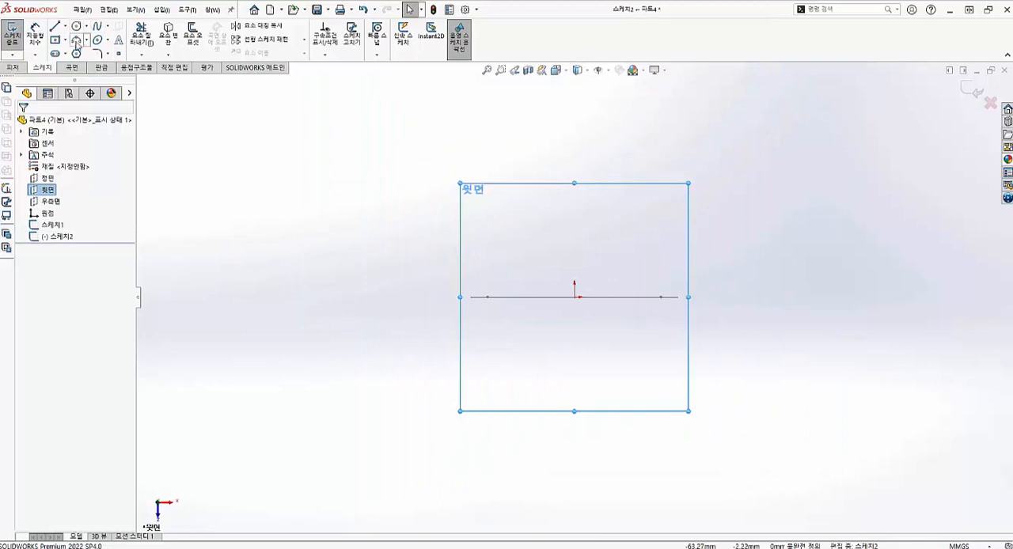
# - Draw an outward-bulging three-point arc of about 125 mm radius, running lengthwise from near the right end of the profile's base line
pyautogui.click(76, 45)
pyautogui.scroll(-3, 668, 304)
pyautogui.click(668, 291)
pyautogui.scroll(4, 617, 146)
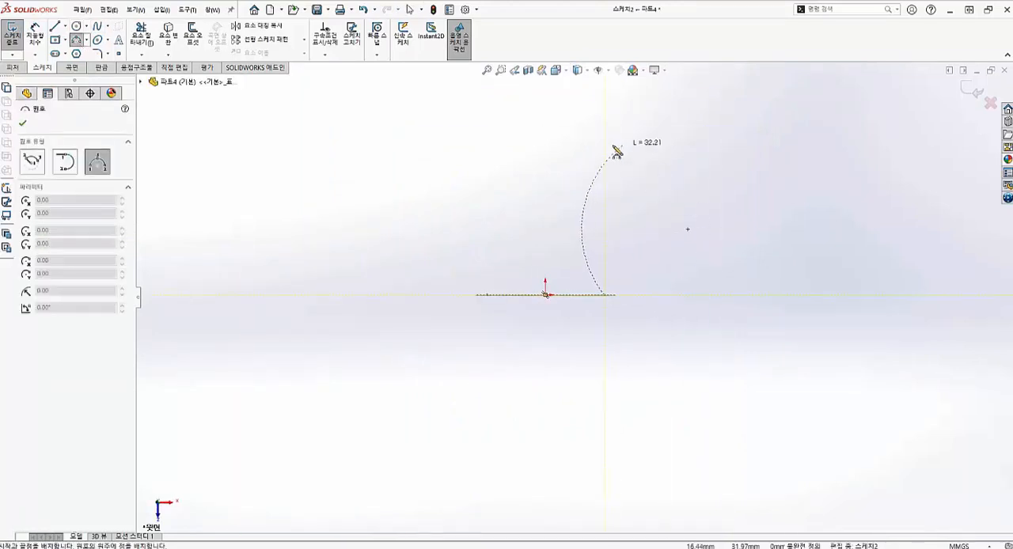
pyautogui.click(592, 124)
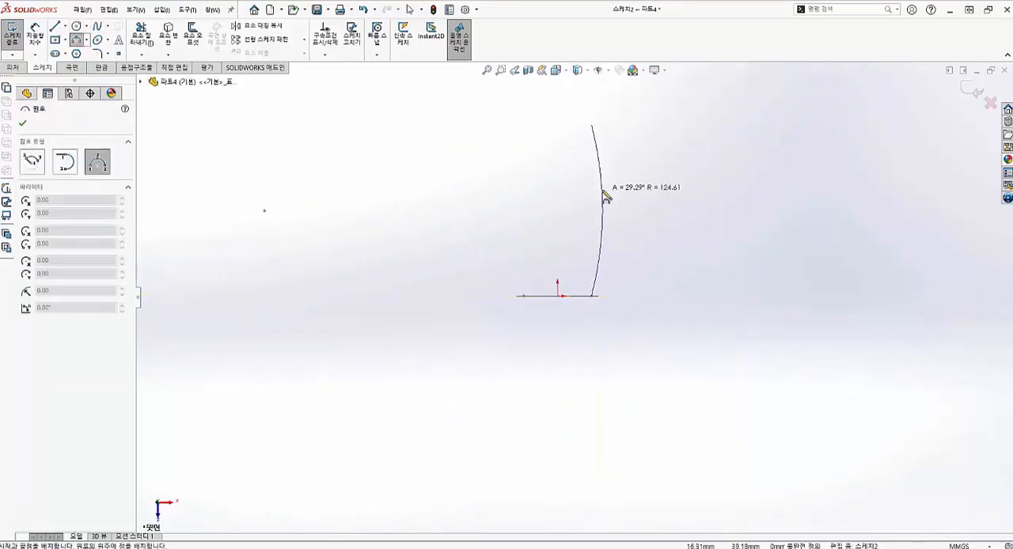
pyautogui.click(602, 210)
# - Draw a vertical centerline from the origin, extending slightly past the far end of the arc
pyautogui.click(66, 26)
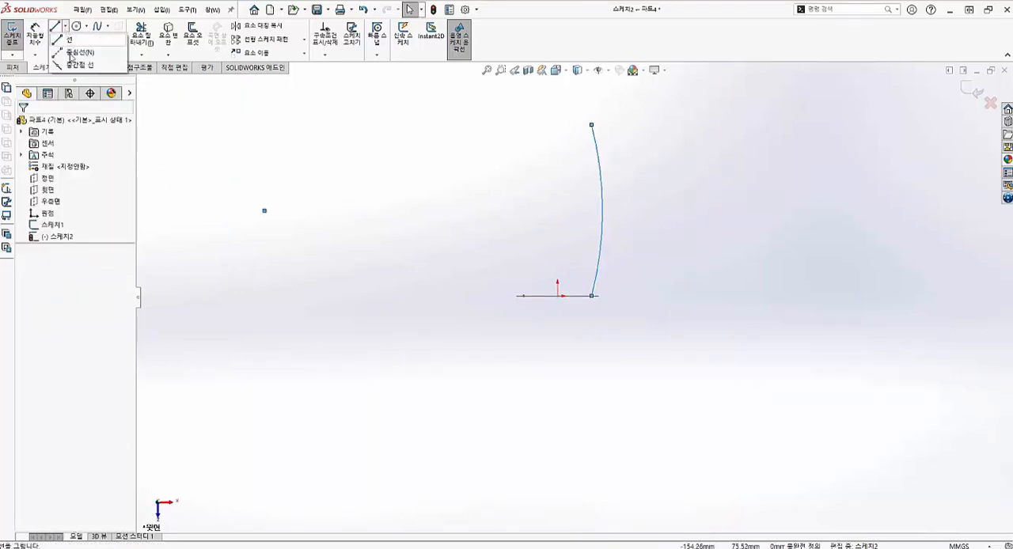
pyautogui.click(70, 66)
pyautogui.click(66, 26)
pyautogui.click(69, 53)
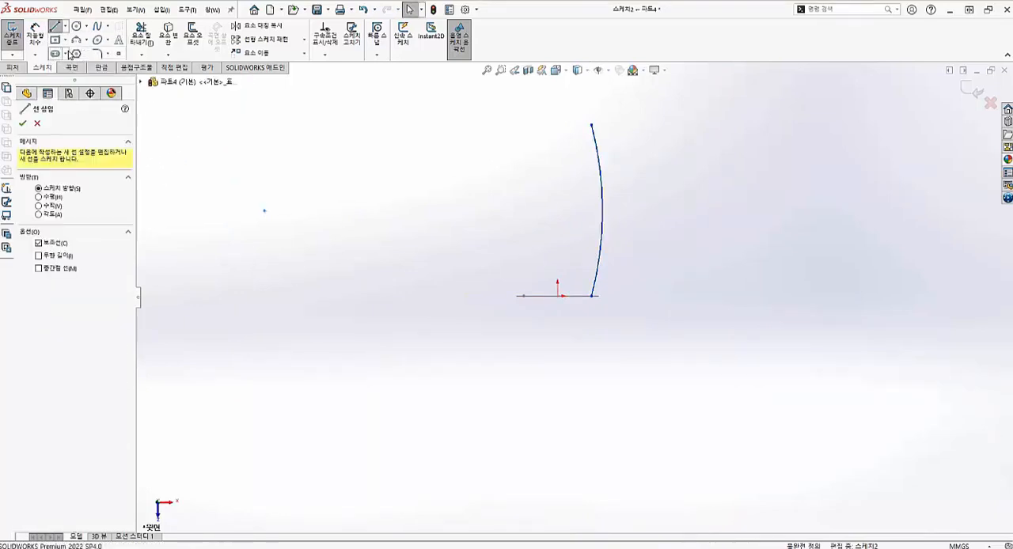
pyautogui.click(558, 296)
pyautogui.click(560, 100)
pyautogui.press('Escape')
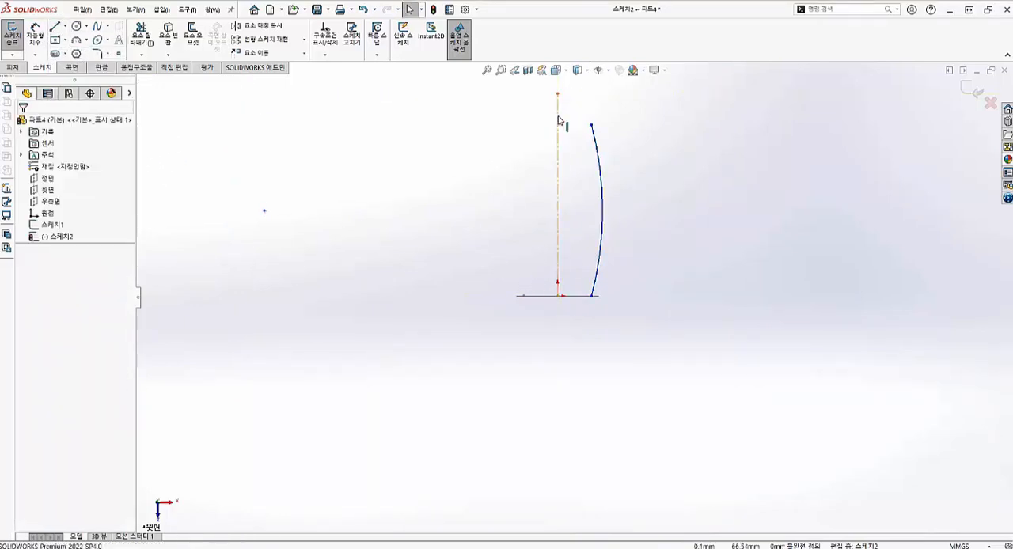
# - Pull the side arc's near endpoint free and make it coincident with the right corner of the profile sketch
pyautogui.scroll(-4, 561, 124)
pyautogui.moveTo(588, 343); pyautogui.dragTo(597, 401, button='middle')
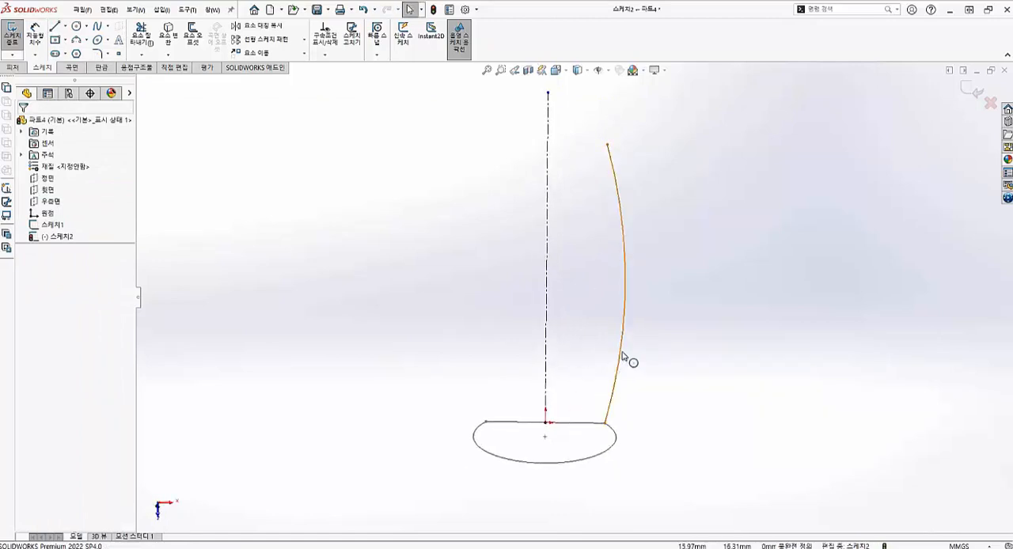
pyautogui.moveTo(623, 358); pyautogui.dragTo(592, 425)
pyautogui.scroll(-3, 632, 391)
pyautogui.click(590, 375)
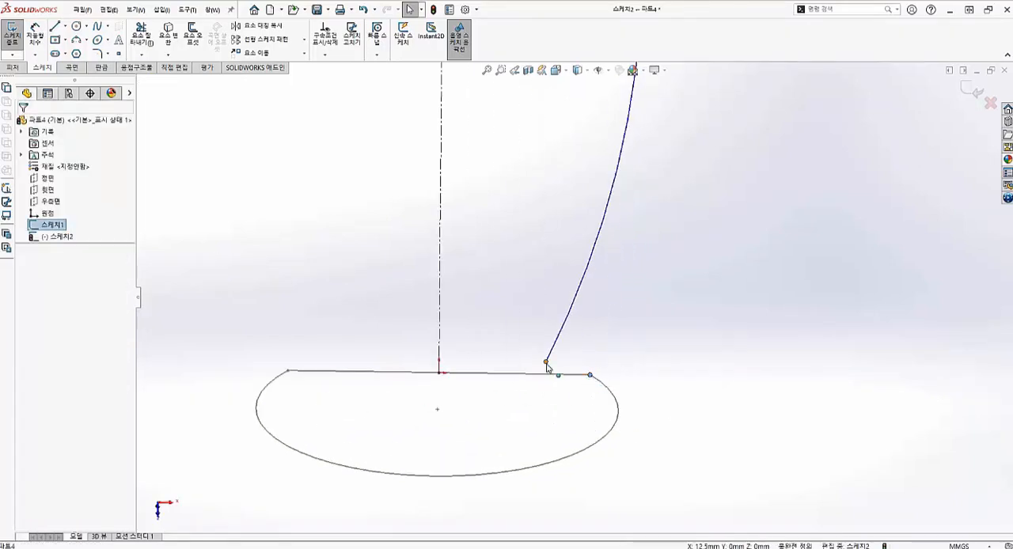
pyautogui.keyDown('ctrl'); pyautogui.click(545, 362); pyautogui.keyUp('ctrl')
pyautogui.click(26, 319)
pyautogui.click(689, 285)
pyautogui.scroll(5, 597, 214)
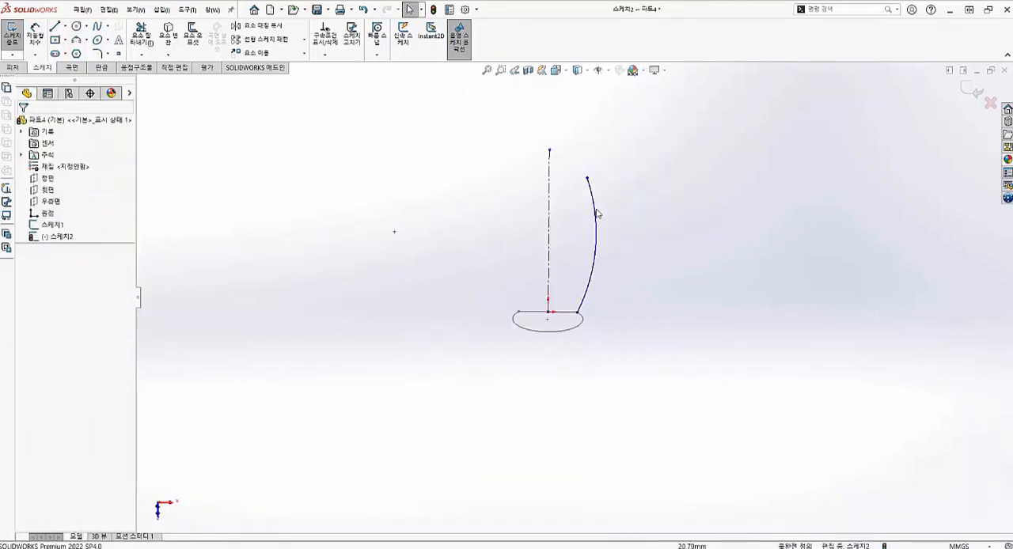
# - Add a vertical relation between the side arc's two endpoints
pyautogui.click(588, 180)
pyautogui.keyDown('ctrl'); pyautogui.click(578, 313); pyautogui.keyUp('ctrl')
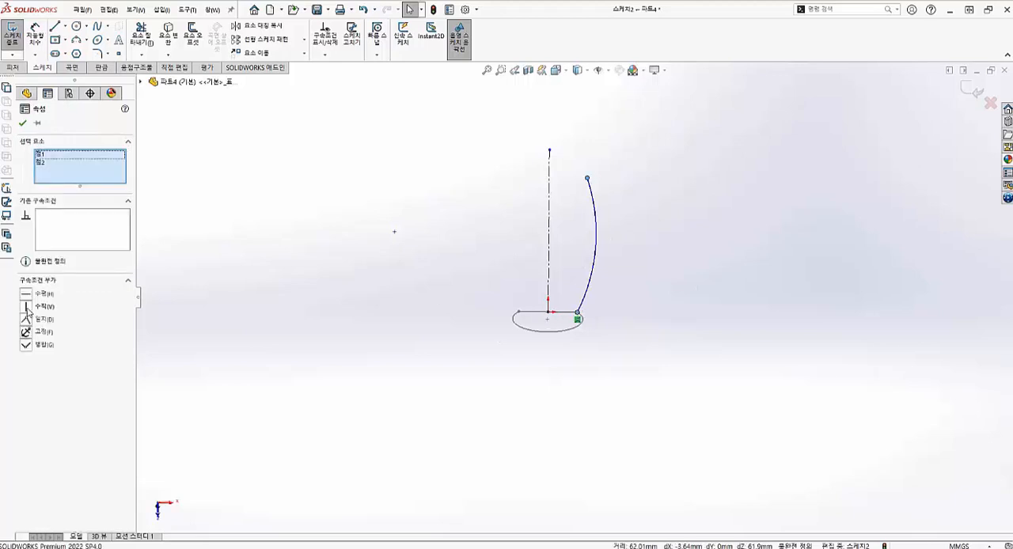
pyautogui.click(27, 307)
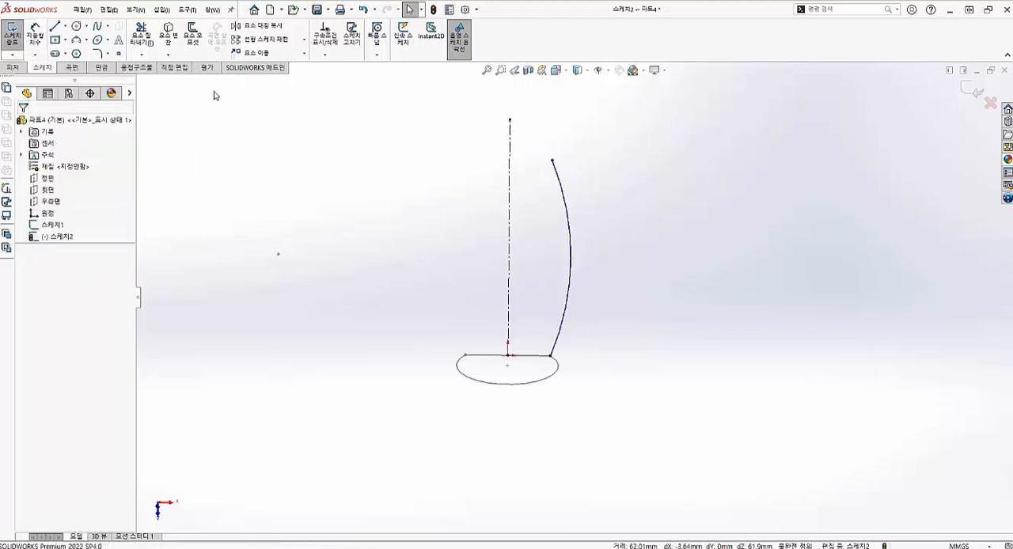
# - Mirror the right side arc about the vertical centerline
pyautogui.click(257, 25)
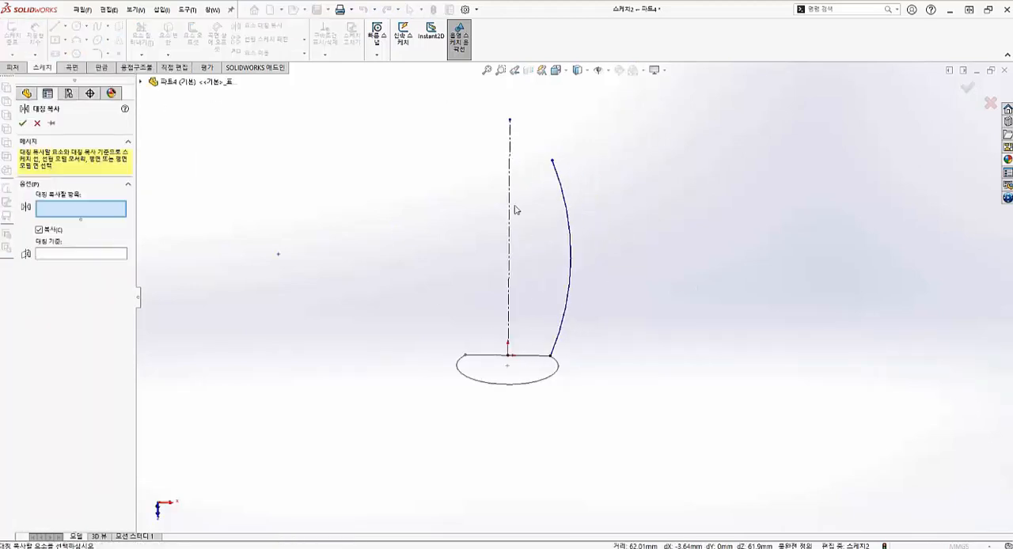
pyautogui.click(571, 210)
pyautogui.click(510, 195)
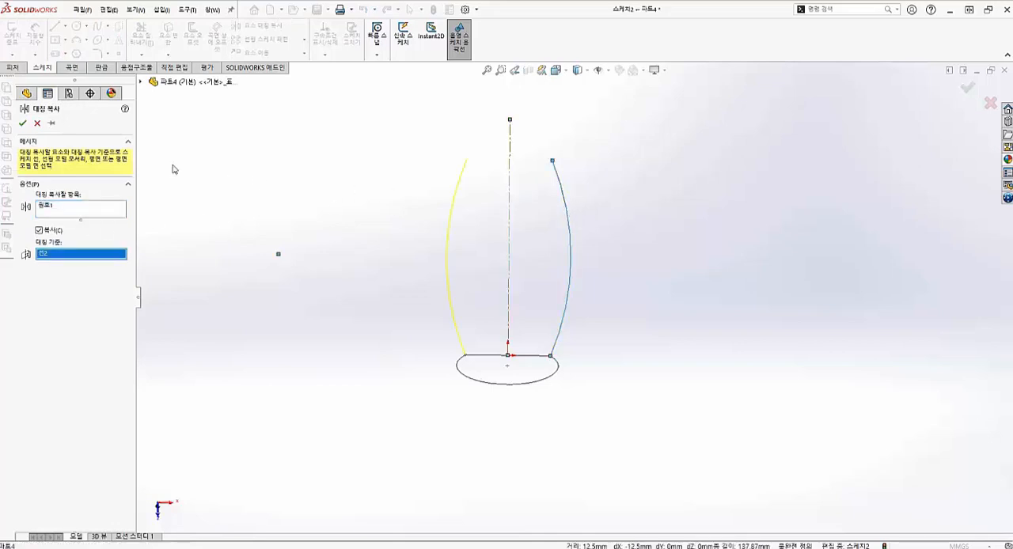
pyautogui.click(24, 124)
# - Dimension the lengthwise distance between the right arc's two endpoints at 150 mm
pyautogui.press('space')
pyautogui.scroll(-4, 545, 267)
pyautogui.click(470, 351)
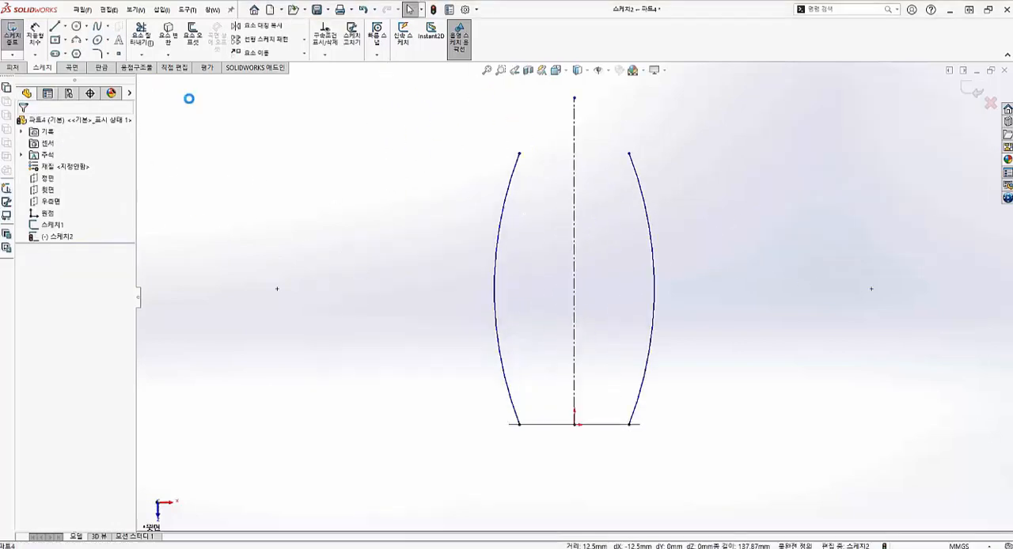
pyautogui.click(38, 37)
pyautogui.click(630, 154)
pyautogui.click(638, 425)
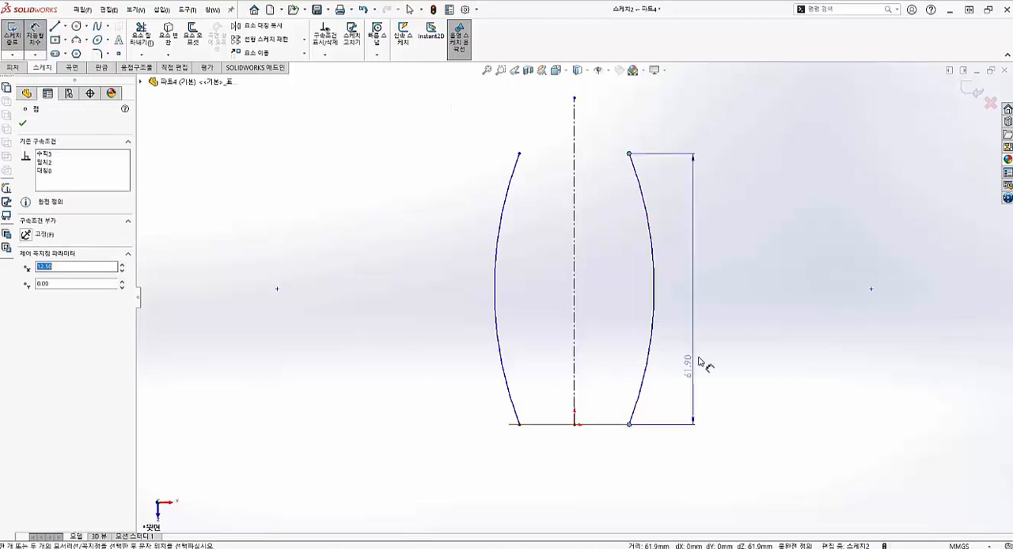
pyautogui.click(730, 303)
pyautogui.write('150')
pyautogui.press('Return')
pyautogui.scroll(5, 705, 290)
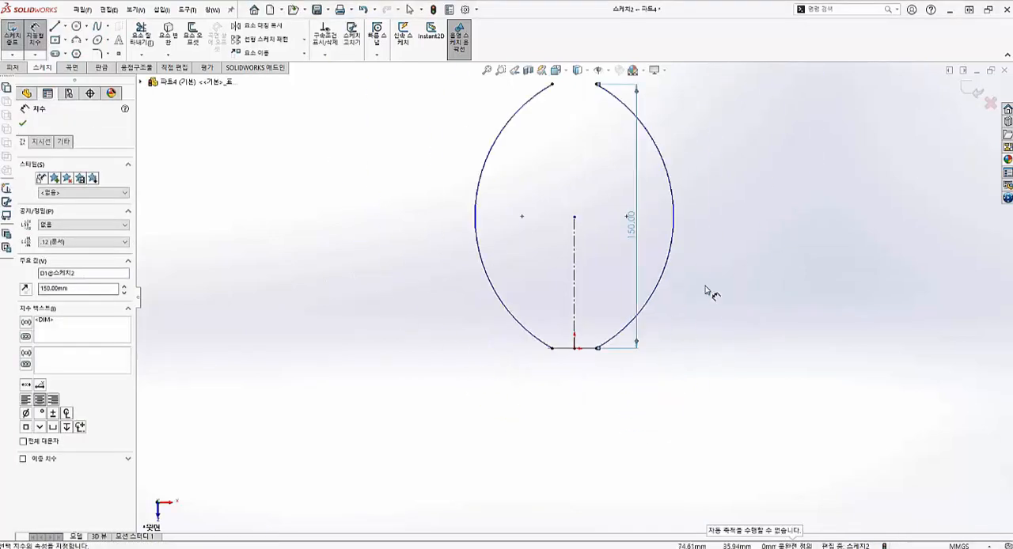
# - Add a radius dimension of 305 mm to the right side arc
pyautogui.click(631, 239)
pyautogui.click(678, 218)
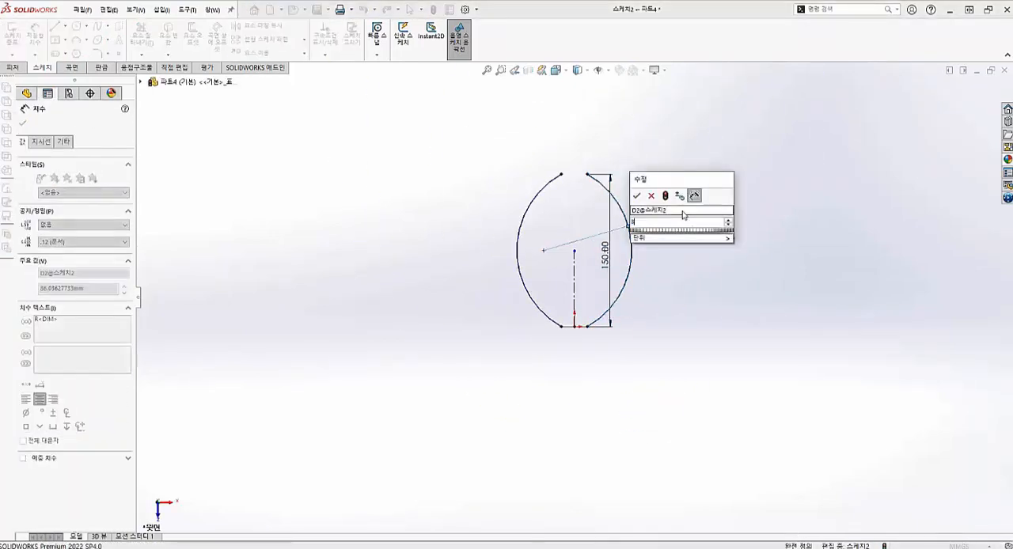
pyautogui.write('305')
pyautogui.press('Return')
pyautogui.scroll(-3, 633, 207)
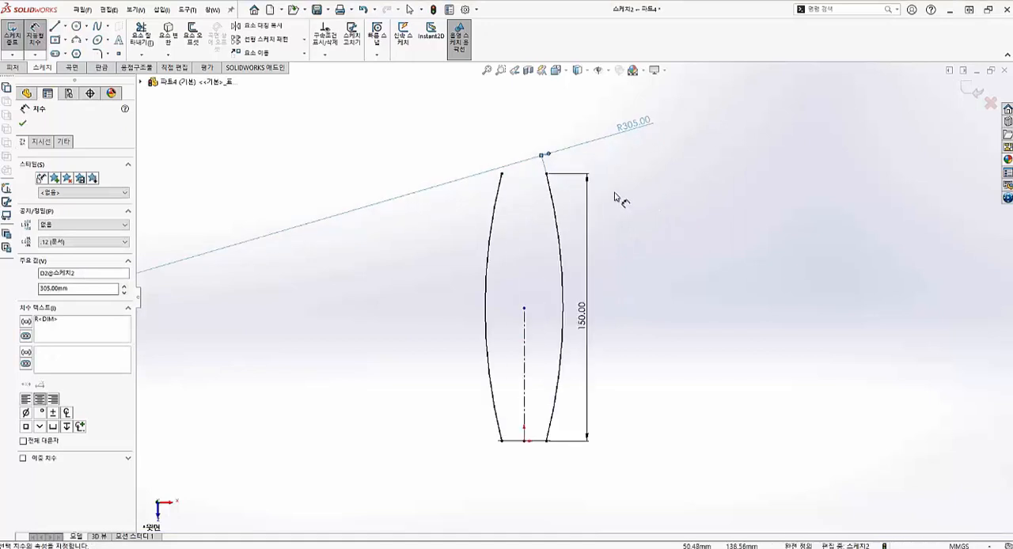
# - Try radius values of 320 mm and 340 mm on the right side arc
pyautogui.doubleClick(633, 129)
pyautogui.write('320')
pyautogui.press('Return')
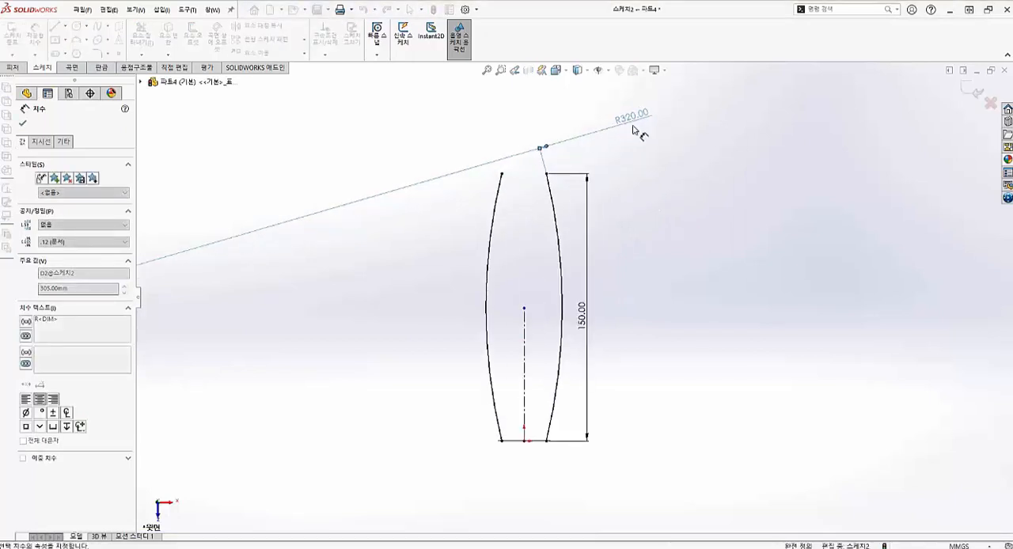
pyautogui.doubleClick(633, 119)
pyautogui.write('340')
pyautogui.press('Return')
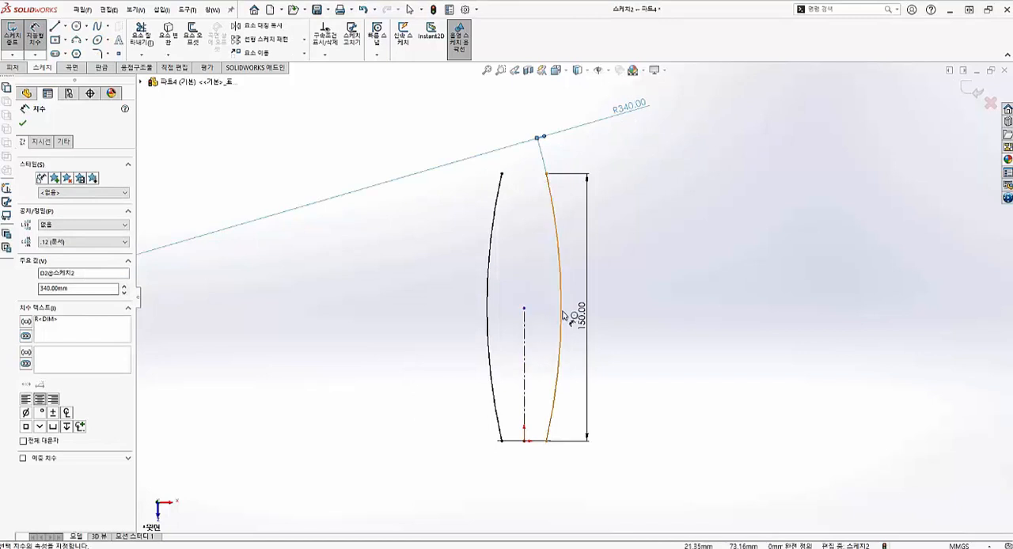
pyautogui.press('Escape')
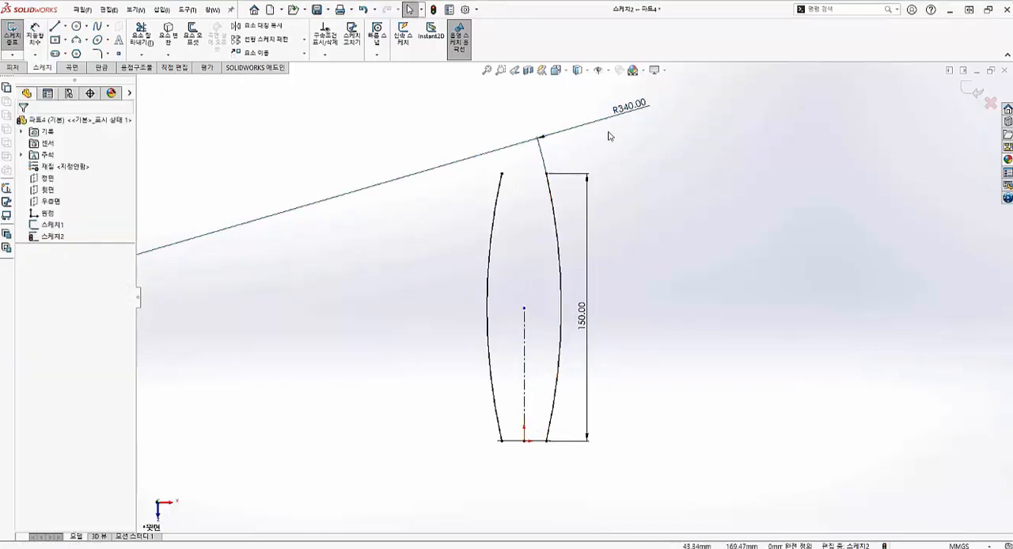
# - Set the right side arc's radius to 450 mm and exit the guide sketch
pyautogui.doubleClick(629, 106)
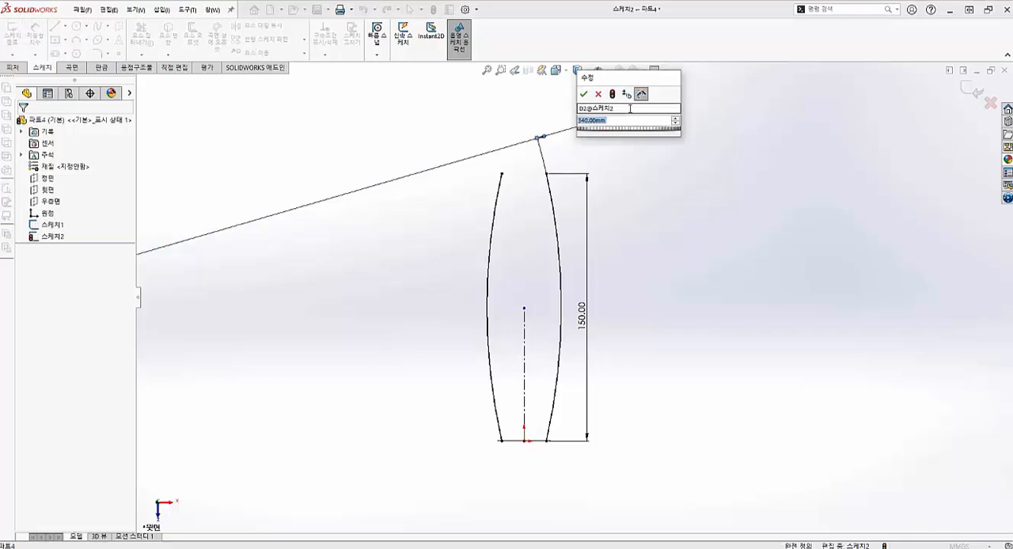
pyautogui.write('450')
pyautogui.press('Return')
pyautogui.press('Escape')
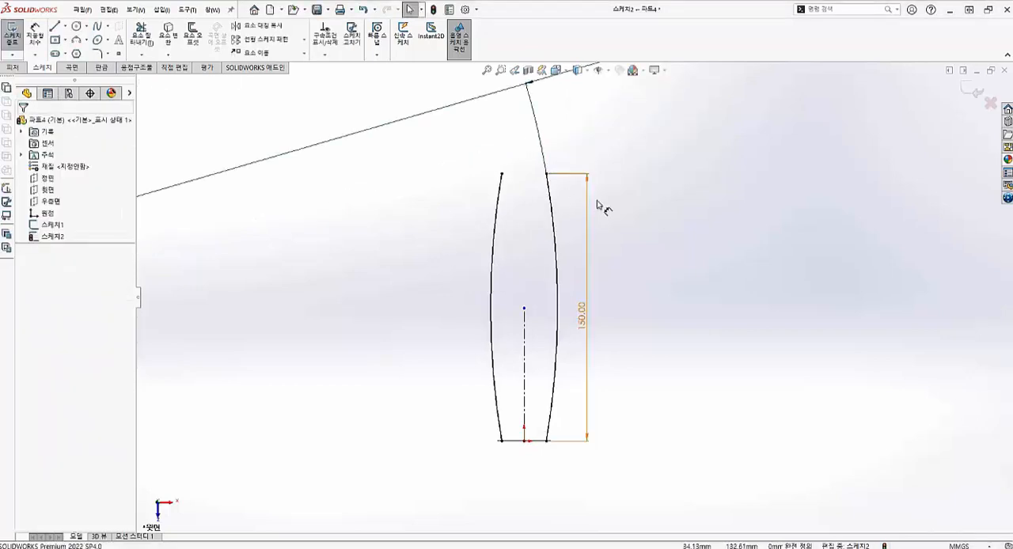
pyautogui.moveTo(602, 208)
pyautogui.mouseDown(button='middle')
pyautogui.moveTo(527, 290)
pyautogui.moveTo(486, 197)
pyautogui.moveTo(649, 202)
pyautogui.moveTo(574, 369)
pyautogui.mouseUp(button='middle')
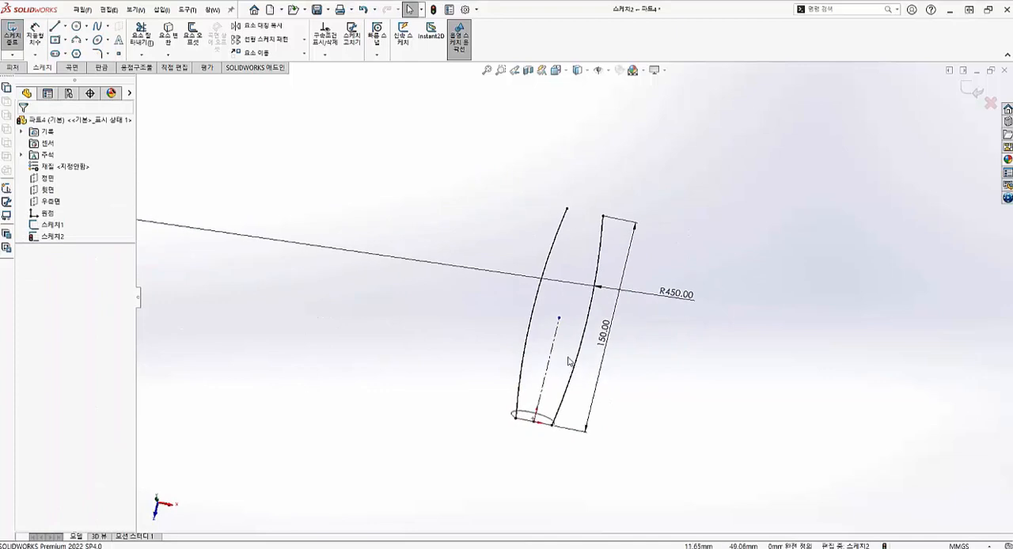
pyautogui.press('space')
pyautogui.click(505, 328)
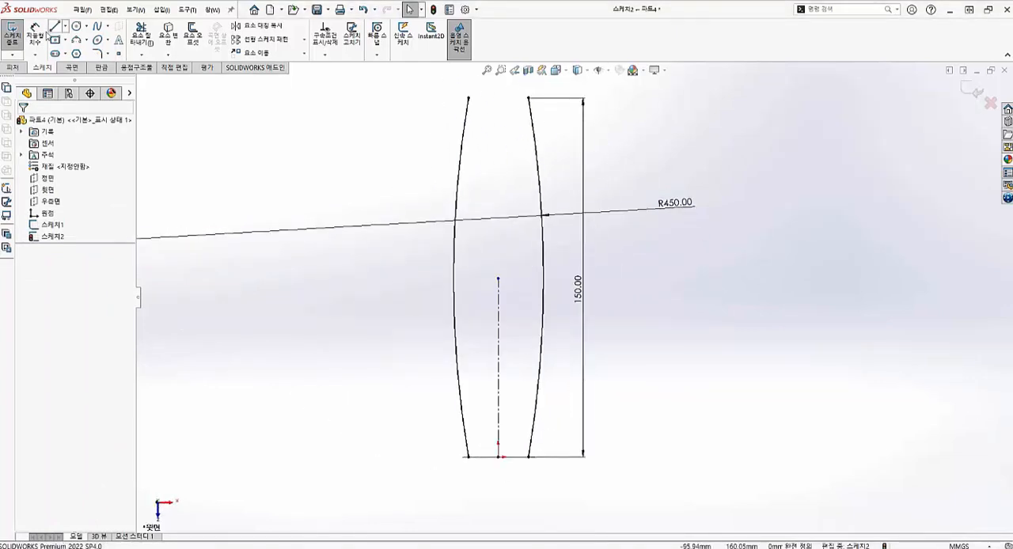
pyautogui.click(13, 31)
# - Create a reference plane through the far endpoints of both side arcs, perpendicular to the Top Plane (윗면)
pyautogui.scroll(3, 361, 285)
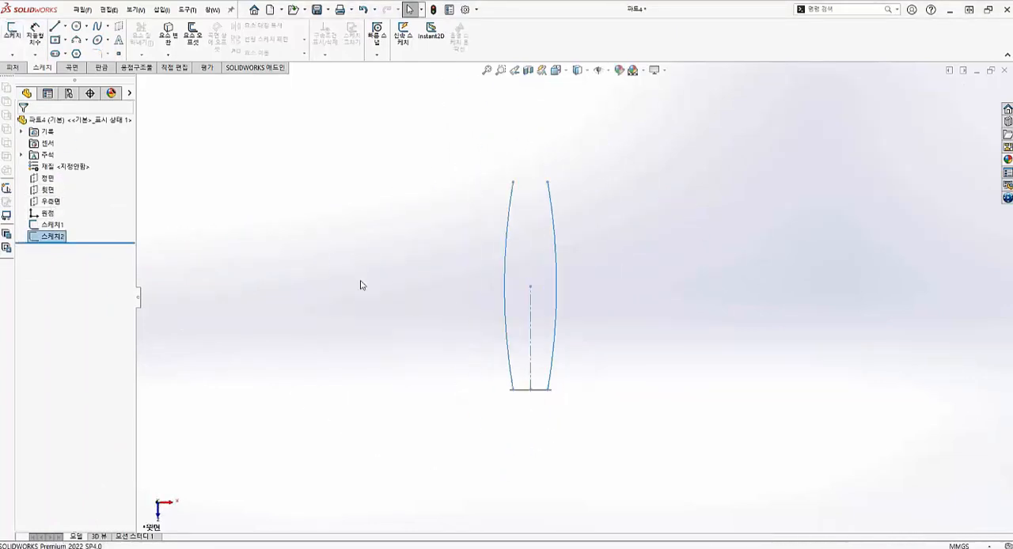
pyautogui.moveTo(361, 285)
pyautogui.mouseDown(button='middle')
pyautogui.moveTo(402, 325)
pyautogui.moveTo(422, 298)
pyautogui.mouseUp(button='middle')
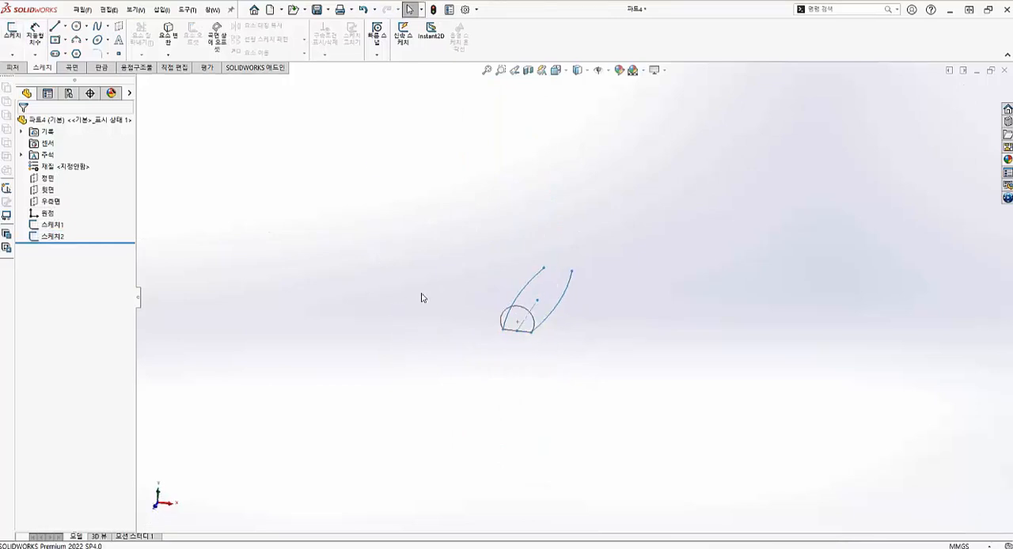
pyautogui.click(12, 68)
pyautogui.click(402, 54)
pyautogui.click(411, 68)
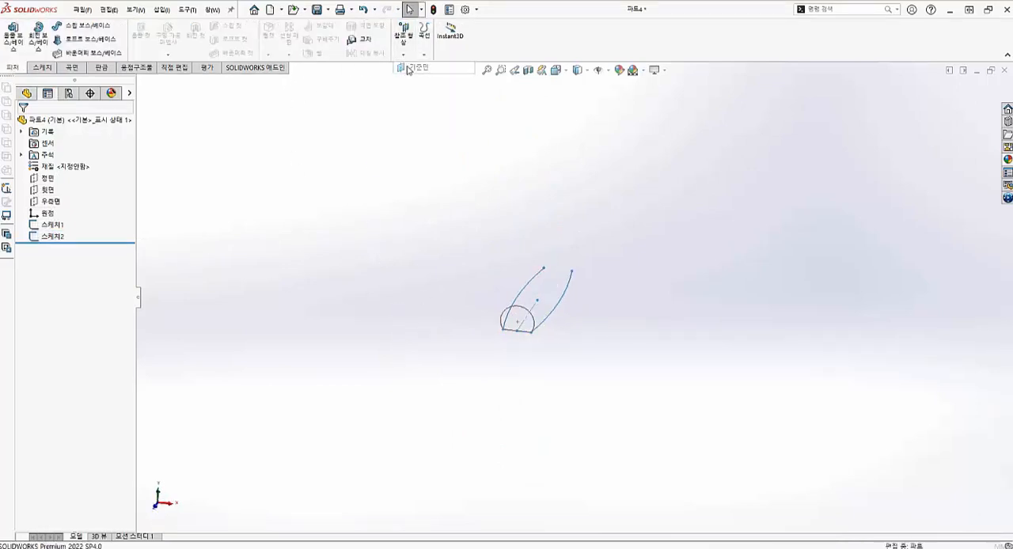
pyautogui.click(571, 273)
pyautogui.click(546, 273)
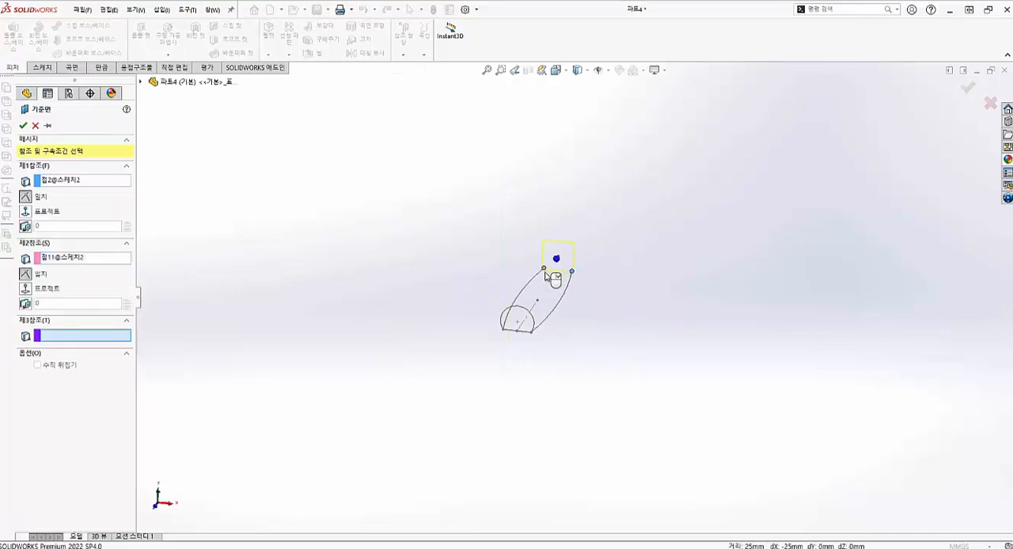
pyautogui.moveTo(547, 272); pyautogui.dragTo(482, 299, button='middle')
pyautogui.click(141, 83)
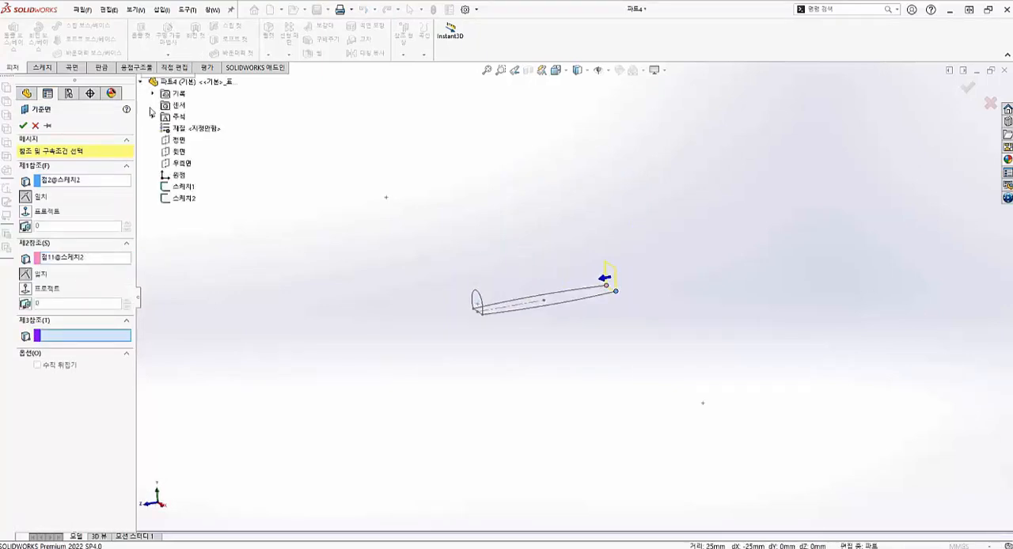
pyautogui.click(179, 151)
pyautogui.scroll(-6, 557, 310)
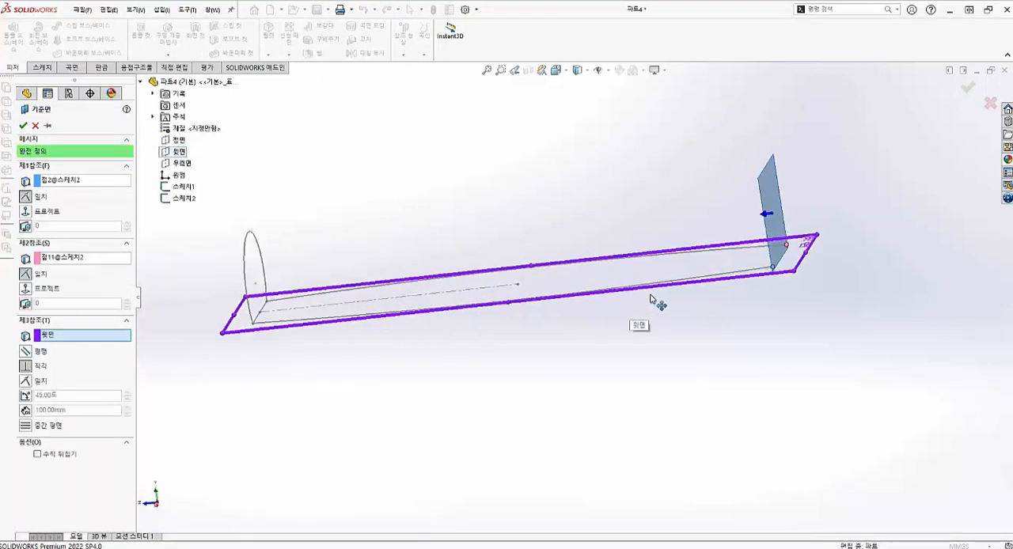
pyautogui.moveTo(656, 303); pyautogui.dragTo(731, 310, button='middle')
pyautogui.click(23, 126)
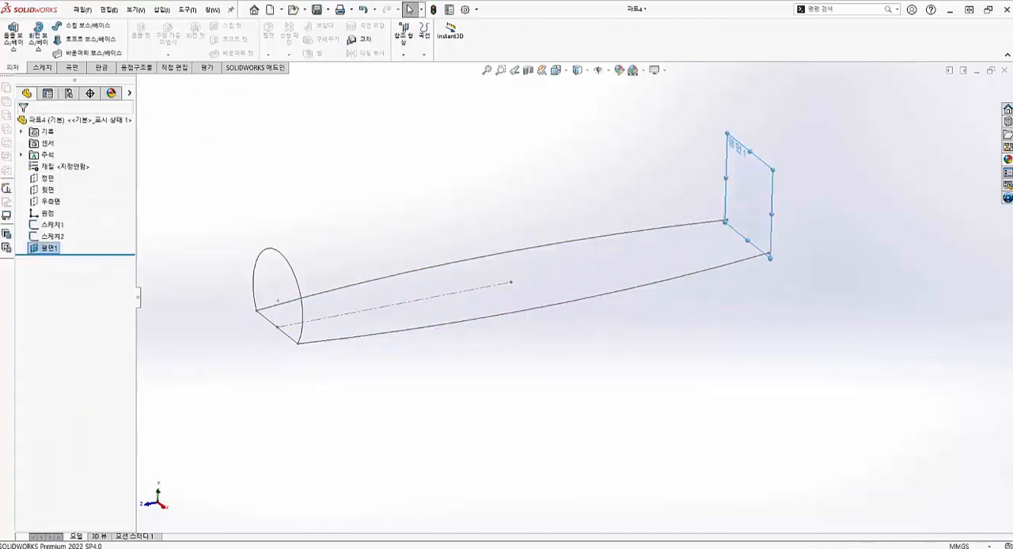
# - Sketch on the new end plane, converting the first profile's arc and base line into it, and exit the sketch
pyautogui.click(750, 175)
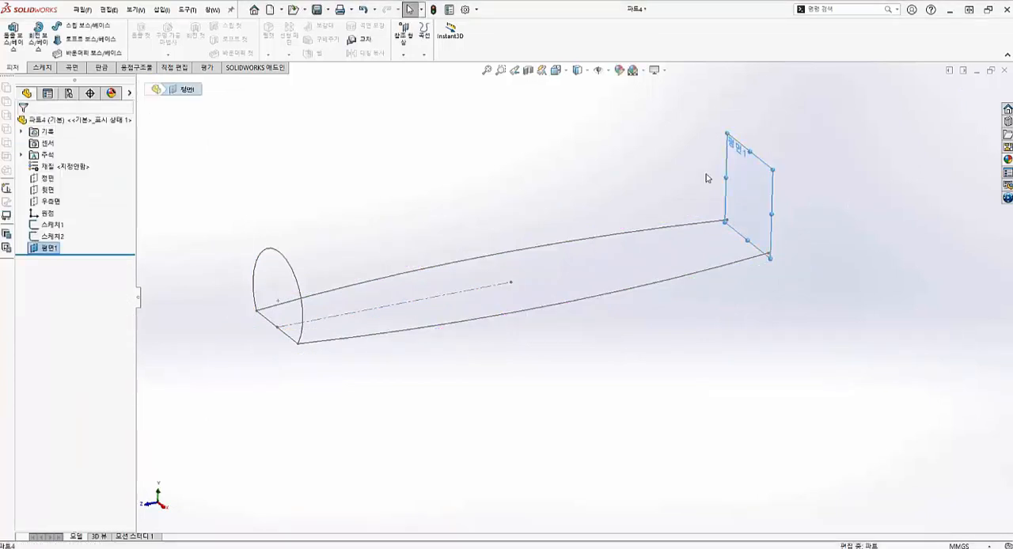
pyautogui.click(42, 67)
pyautogui.click(12, 35)
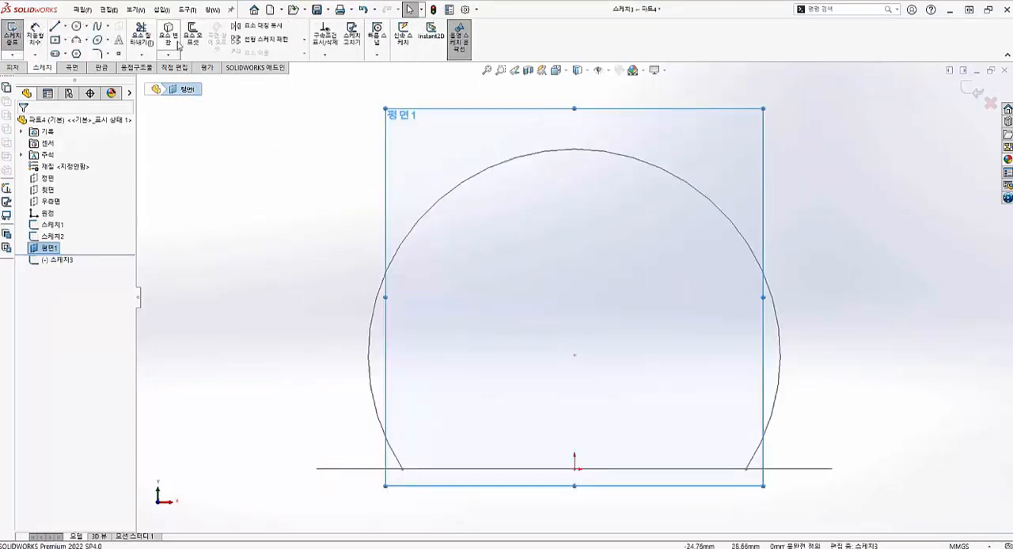
pyautogui.click(174, 40)
pyautogui.click(430, 225)
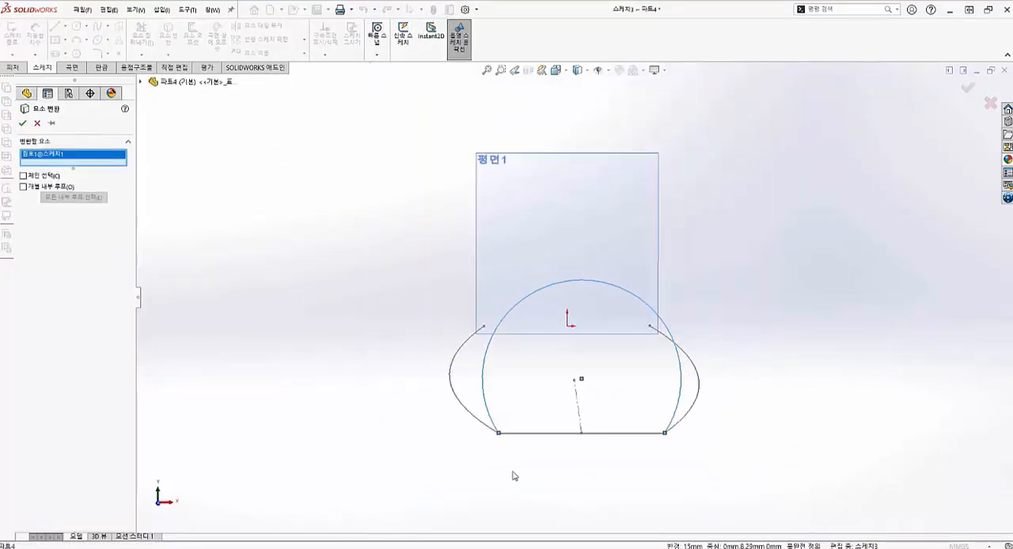
pyautogui.scroll(-2, 513, 475)
pyautogui.click(543, 413)
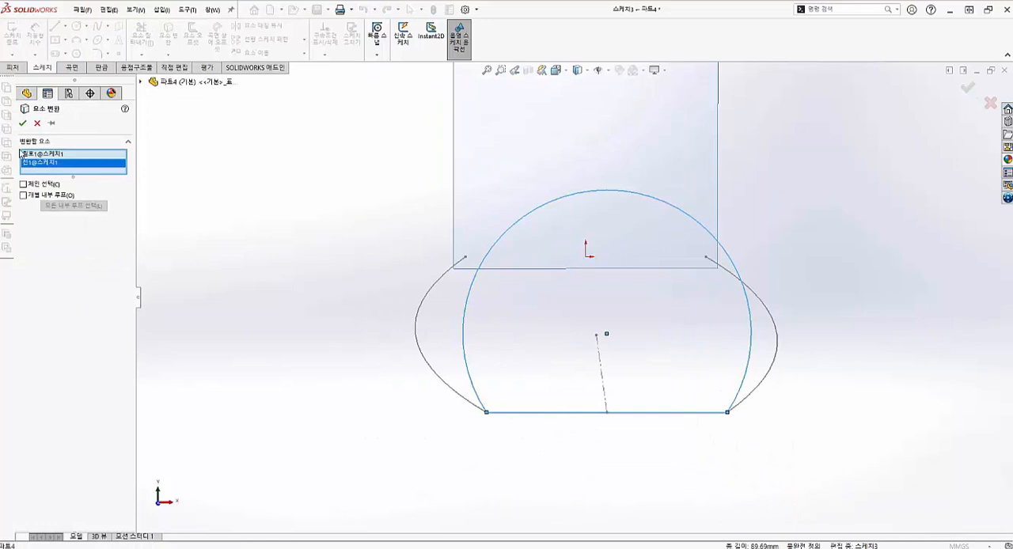
pyautogui.click(23, 125)
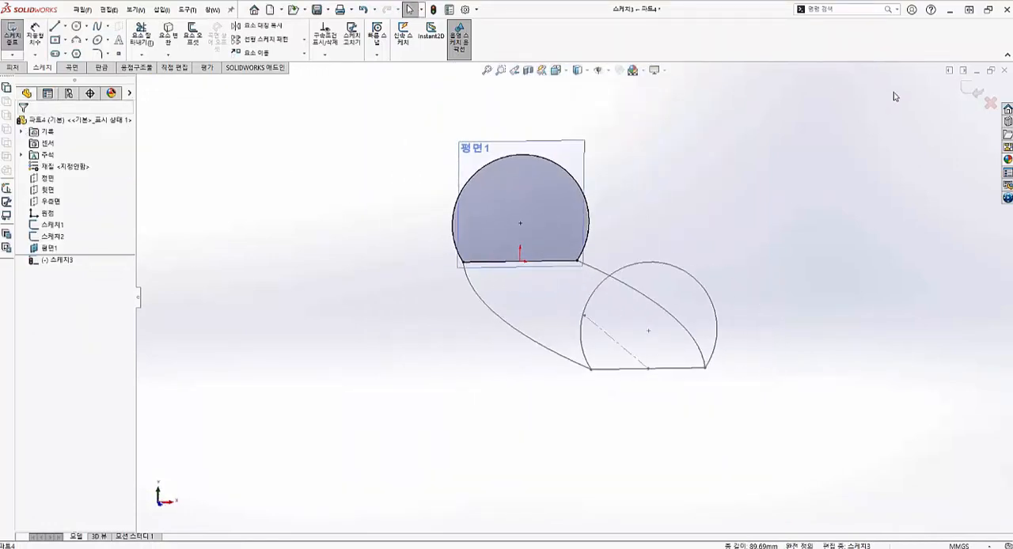
pyautogui.click(11, 33)
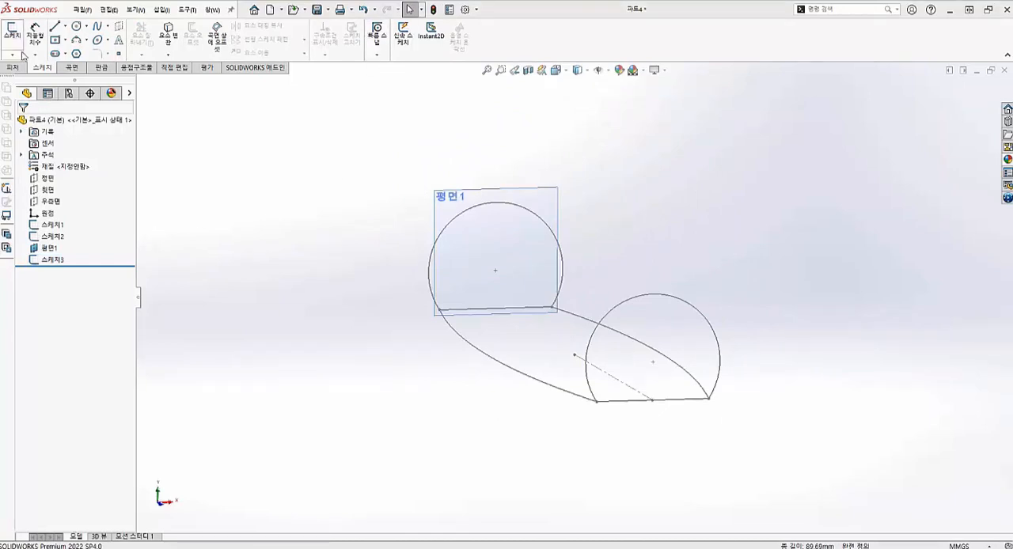
# - Create a mid-plane between the far end plane (평면1) and the Front Plane (정면)
pyautogui.click(13, 67)
pyautogui.click(404, 36)
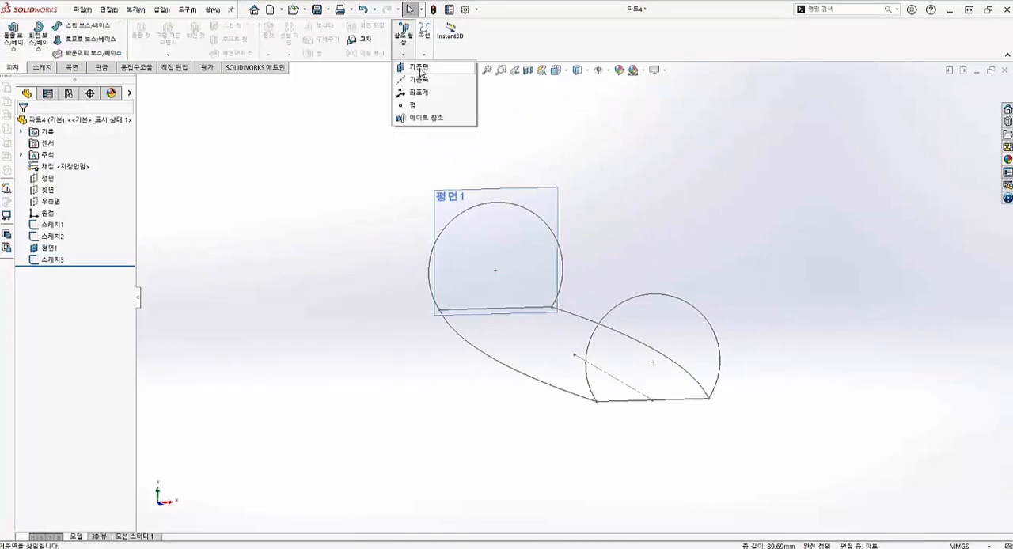
pyautogui.click(418, 68)
pyautogui.click(444, 197)
pyautogui.moveTo(610, 335); pyautogui.dragTo(657, 420, button='middle')
pyautogui.click(140, 81)
pyautogui.click(179, 140)
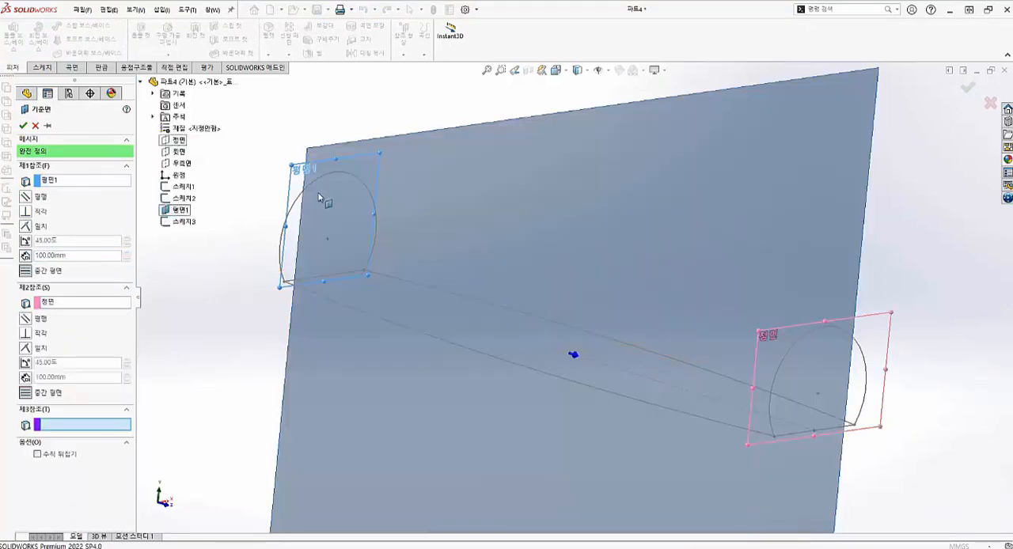
pyautogui.moveTo(491, 301); pyautogui.dragTo(584, 383, button='middle')
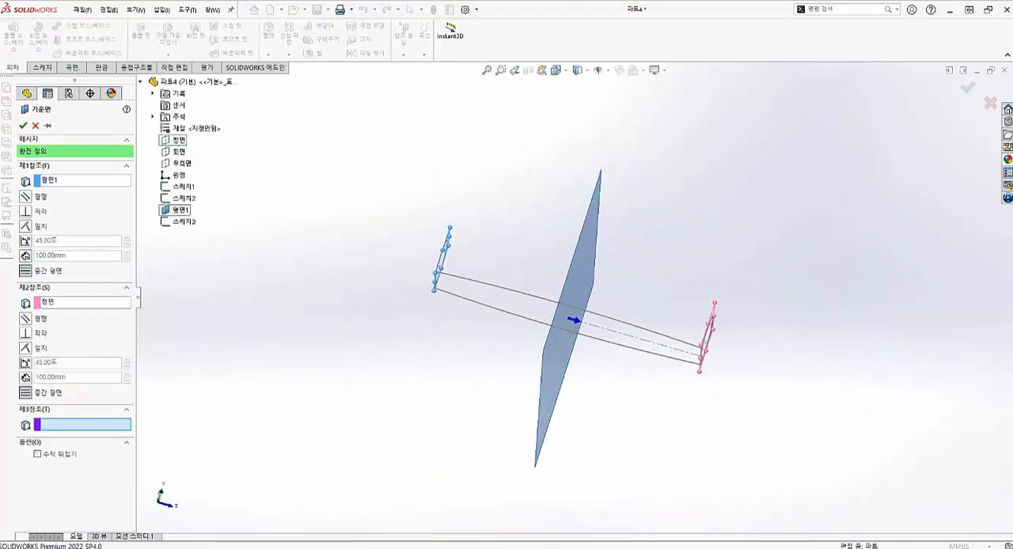
pyautogui.click(23, 125)
# - Start a sketch on the mid-plane (평면2) and draw a three-point arc bulging upward across the base line, wider than the end profile
pyautogui.moveTo(427, 295); pyautogui.dragTo(381, 282, button='middle')
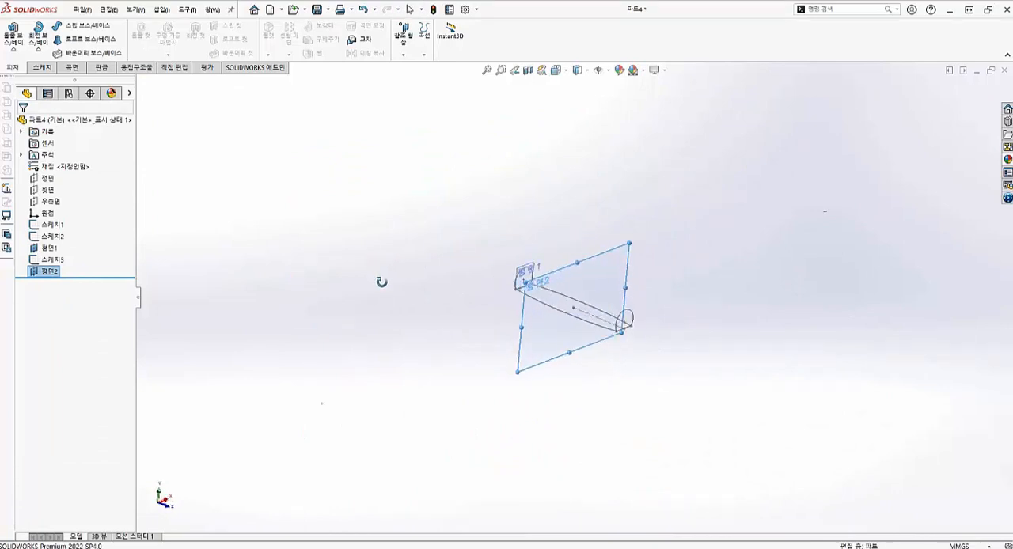
pyautogui.hotkey('ctrl', '7')
pyautogui.click(573, 221)
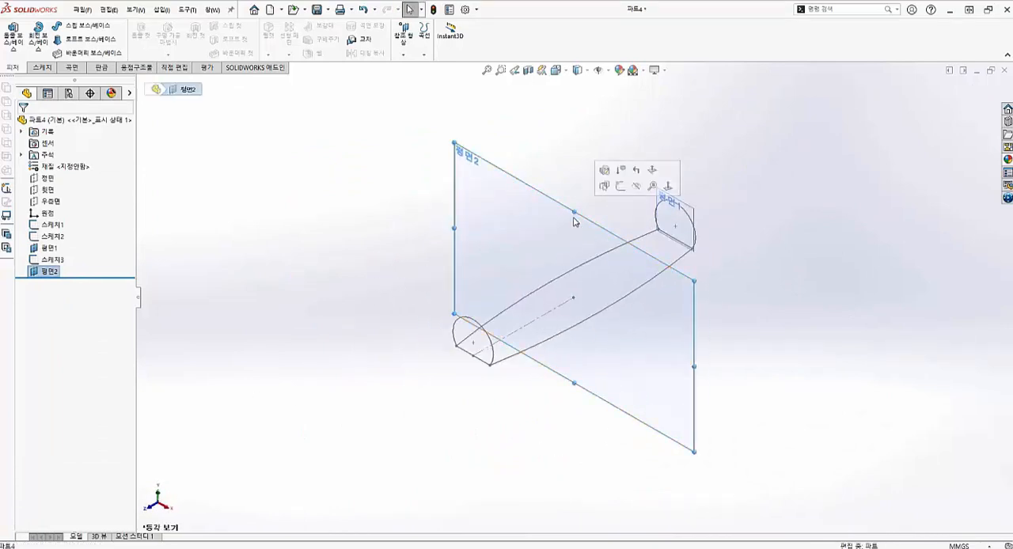
pyautogui.click(39, 71)
pyautogui.click(12, 36)
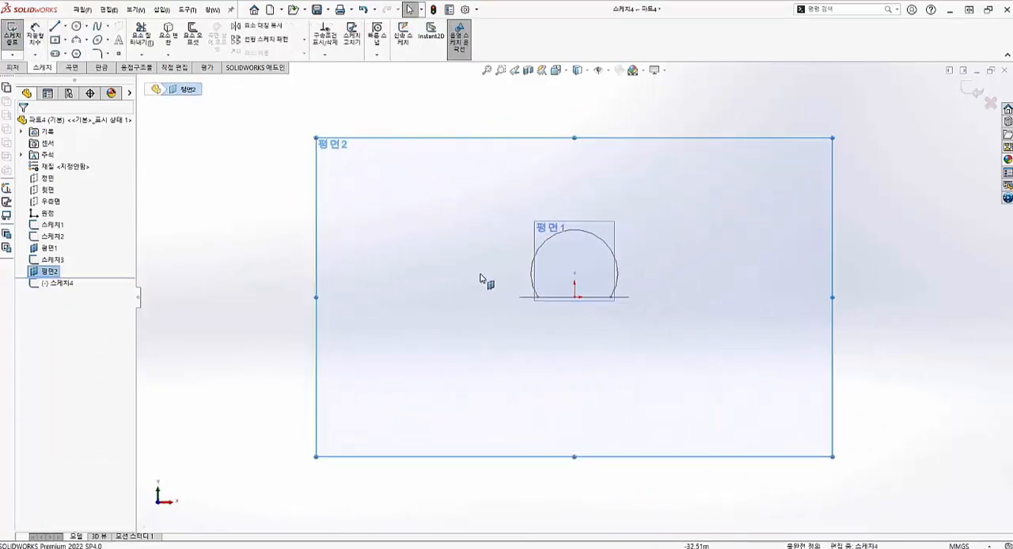
pyautogui.click(76, 41)
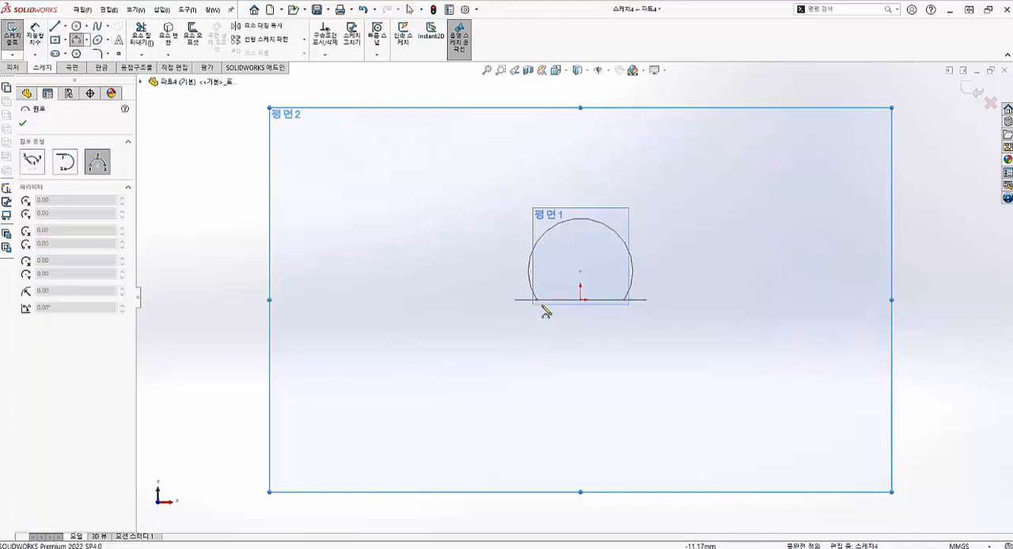
pyautogui.click(508, 302)
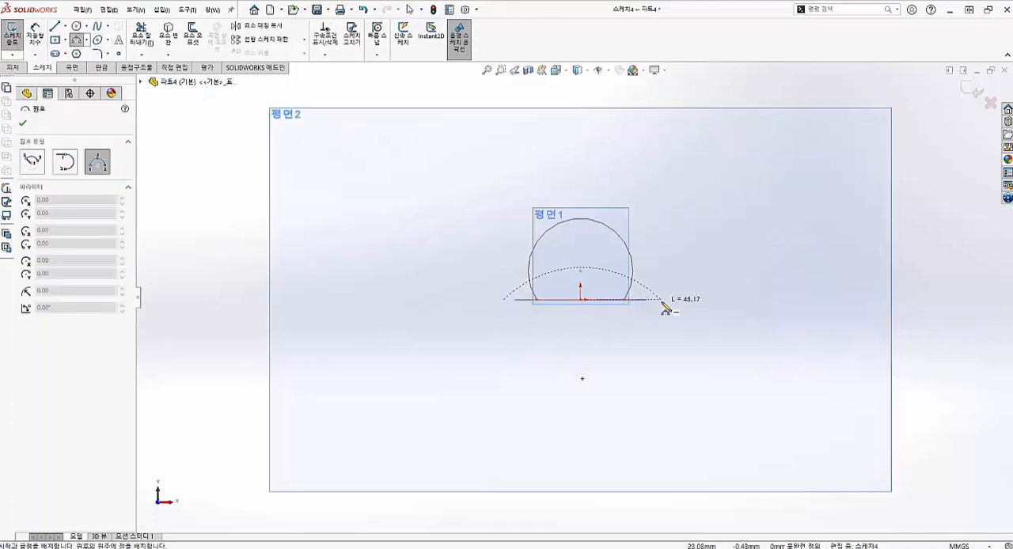
pyautogui.click(662, 301)
pyautogui.click(620, 200)
pyautogui.press('Escape')
# - Make the mid-plane arc's right endpoint coincident with the midpoint of the right side guide arc
pyautogui.scroll(3, 580, 294)
pyautogui.moveTo(590, 289); pyautogui.dragTo(604, 297, button='middle')
pyautogui.scroll(-3, 603, 297)
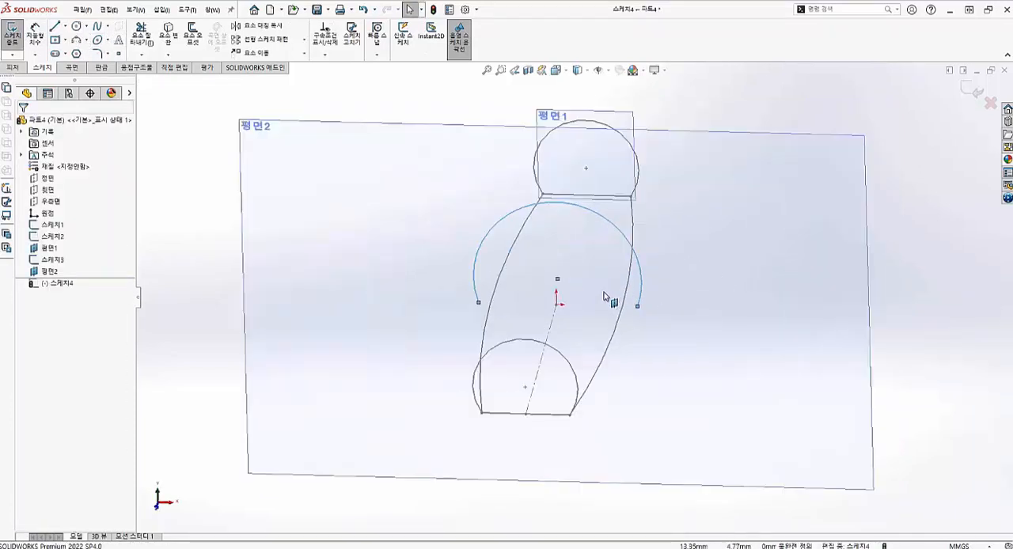
pyautogui.scroll(-5, 603, 296)
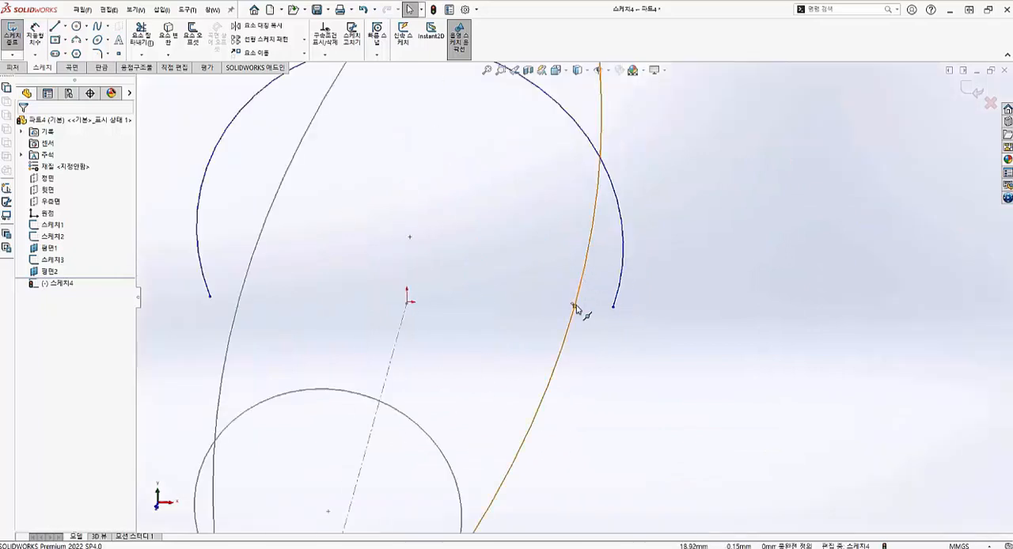
pyautogui.keyDown('ctrl'); pyautogui.click(613, 307); pyautogui.keyUp('ctrl')
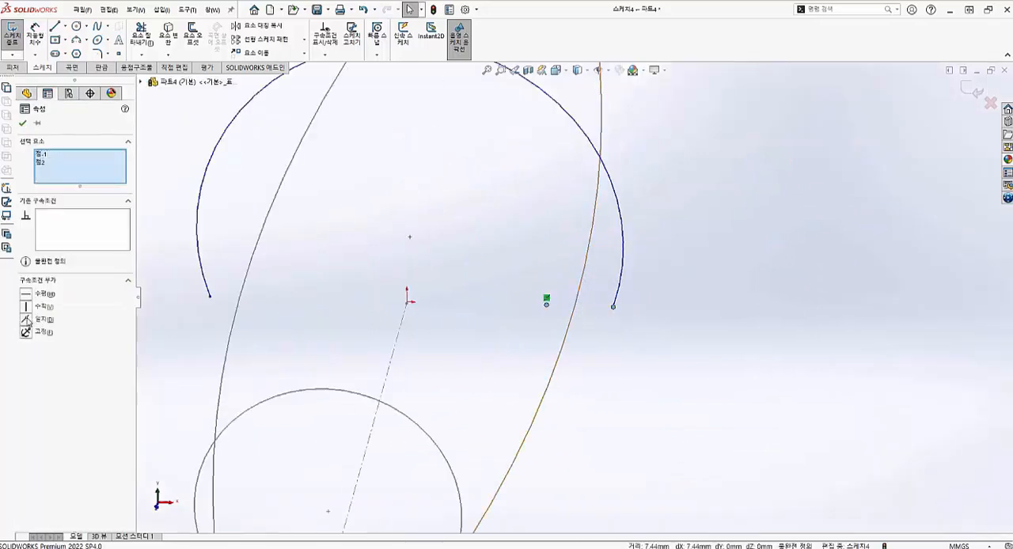
pyautogui.click(27, 320)
# - Make the mid-plane arc's left endpoint coincident with the midpoint of the left side guide arc
pyautogui.scroll(5, 407, 338)
pyautogui.click(443, 305)
pyautogui.scroll(-3, 475, 284)
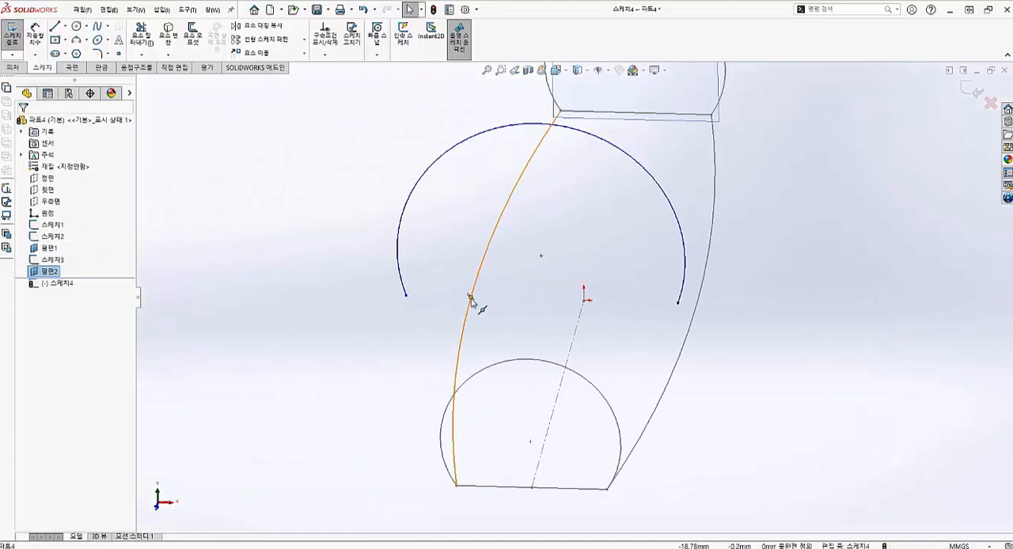
pyautogui.click(471, 299)
pyautogui.keyDown('ctrl'); pyautogui.click(406, 297); pyautogui.keyUp('ctrl')
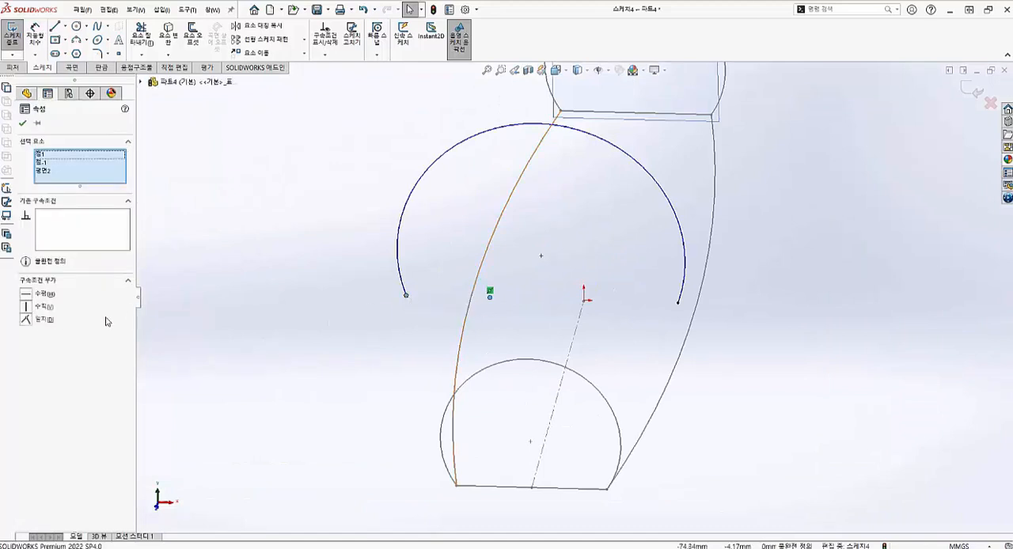
pyautogui.click(27, 321)
pyautogui.click(570, 282)
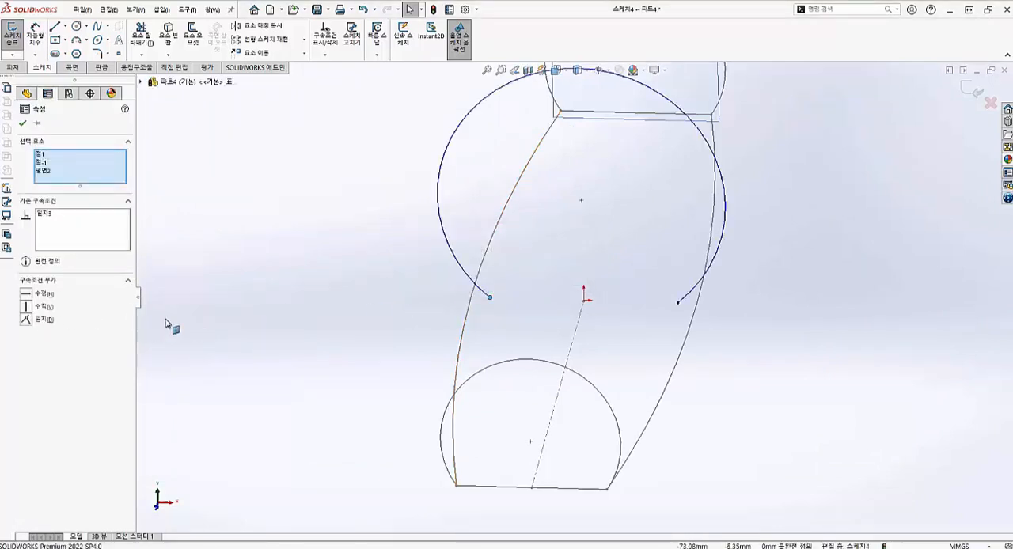
# - Pull the crown of the mid-plane arc down and set the arc's radius to 18 mm
pyautogui.scroll(5, 596, 303)
pyautogui.hotkey('ctrl', 'space')
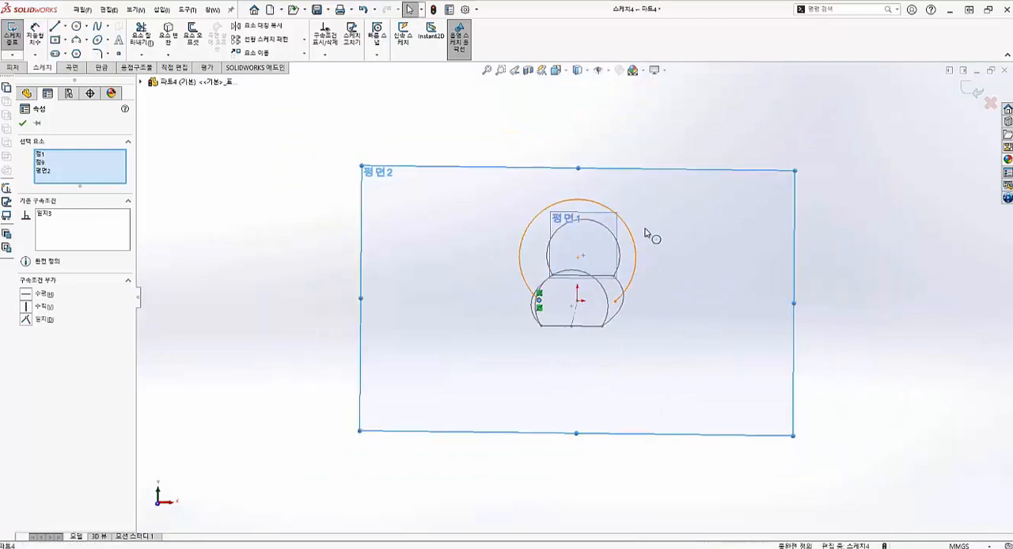
pyautogui.click(501, 349)
pyautogui.scroll(-3, 591, 207)
pyautogui.moveTo(582, 186); pyautogui.dragTo(588, 262)
pyautogui.press('Escape')
pyautogui.scroll(2, 571, 291)
pyautogui.scroll(-3, 593, 277)
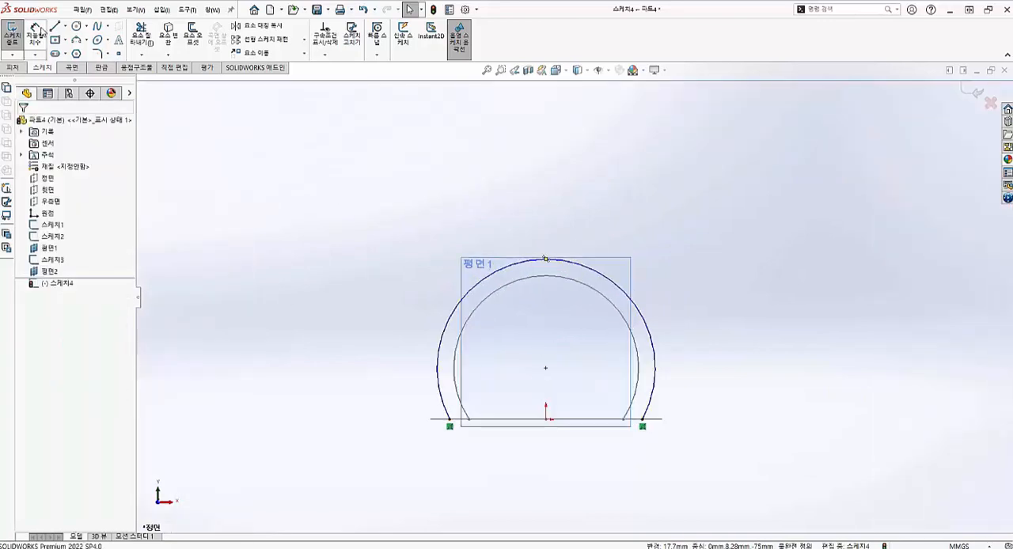
pyautogui.click(507, 283)
pyautogui.click(409, 228)
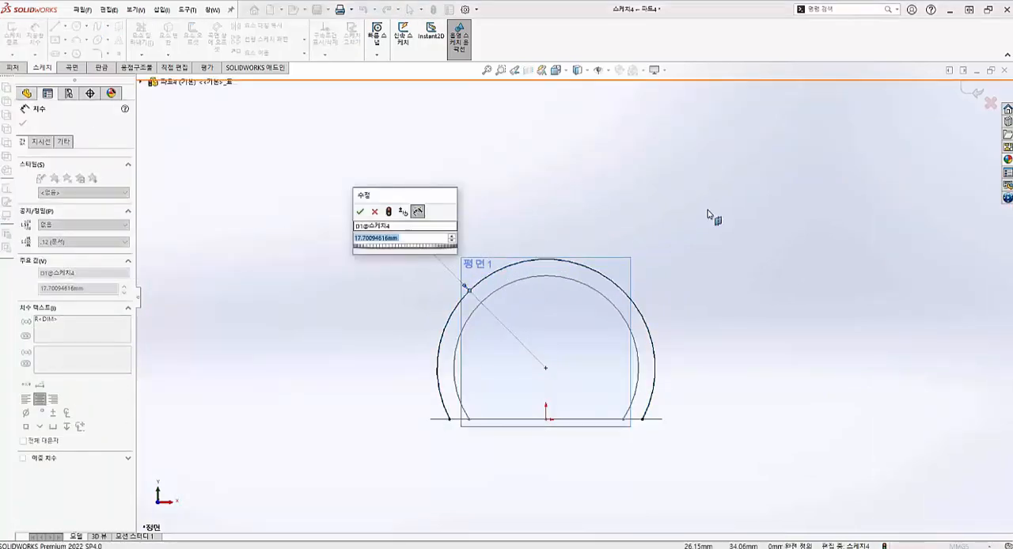
pyautogui.write('18')
pyautogui.press('Return')
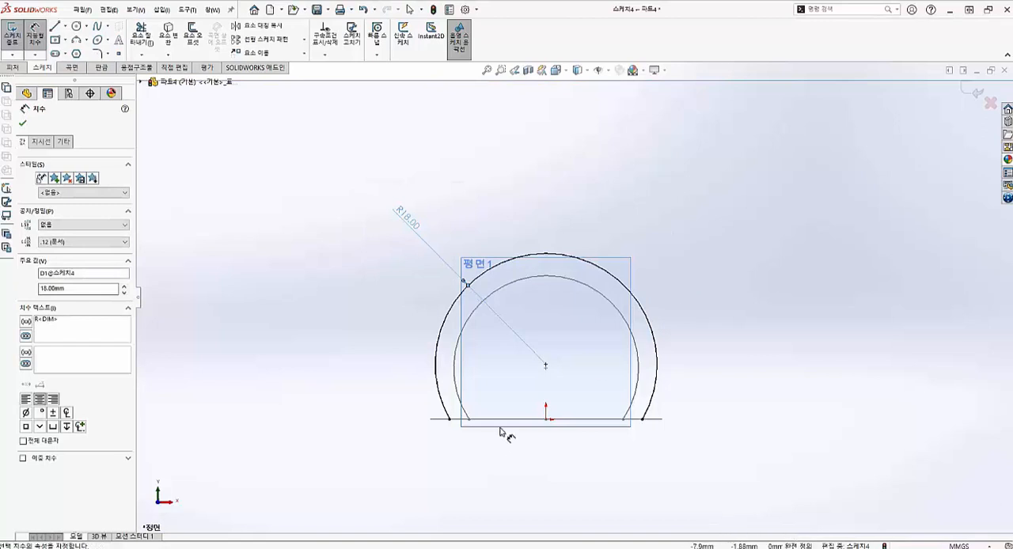
# - Close the mid-plane profile with a straight line between the arc's two endpoints and exit the sketch
pyautogui.moveTo(524, 394); pyautogui.dragTo(443, 388, button='middle')
pyautogui.press('l')
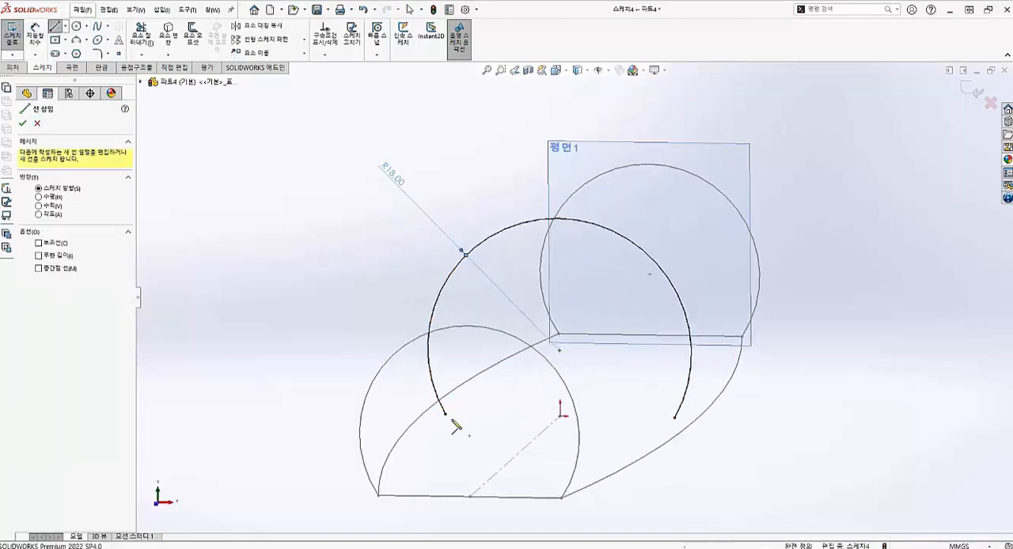
pyautogui.click(446, 414)
pyautogui.click(674, 418)
pyautogui.press('Escape')
pyautogui.scroll(4, 660, 416)
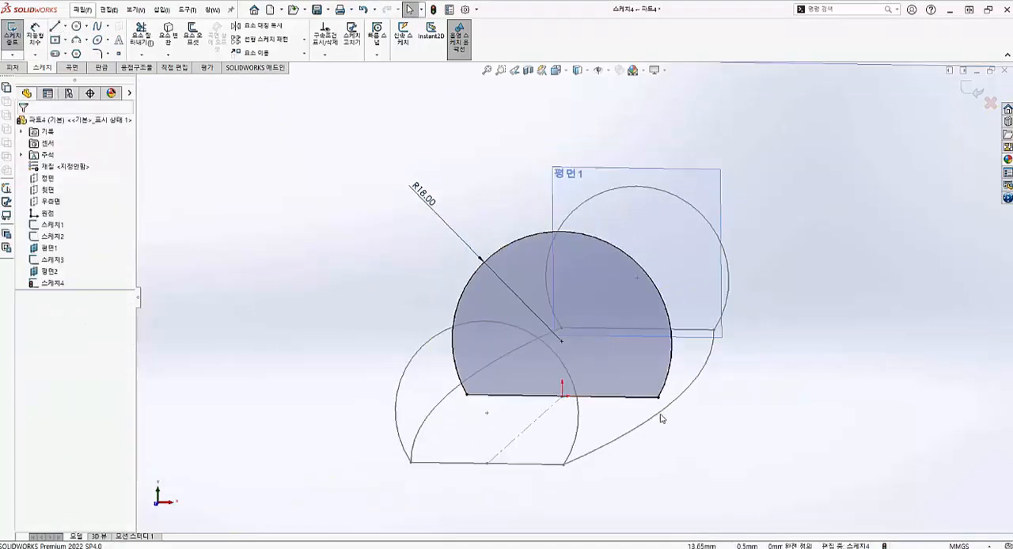
pyautogui.click(11, 36)
# - Start a boss loft using the near end, mid-length and far end sketches (스케치1, 스케치4, 스케치3) as profiles in that order
pyautogui.scroll(3, 569, 264)
pyautogui.scroll(-4, 562, 314)
pyautogui.moveTo(563, 314)
pyautogui.mouseDown(button='middle')
pyautogui.moveTo(554, 307)
pyautogui.moveTo(547, 370)
pyautogui.moveTo(667, 367)
pyautogui.mouseUp(button='middle')
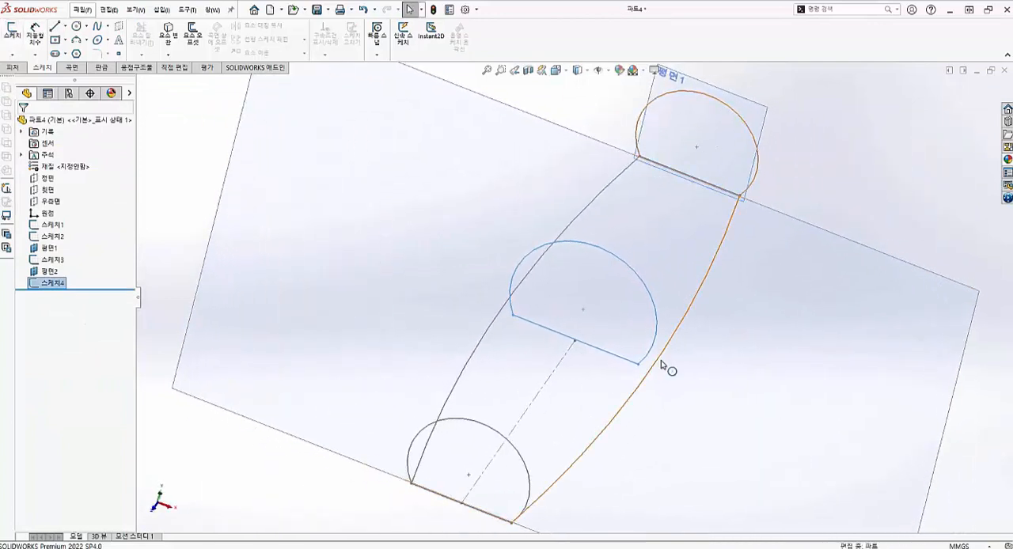
pyautogui.click(13, 68)
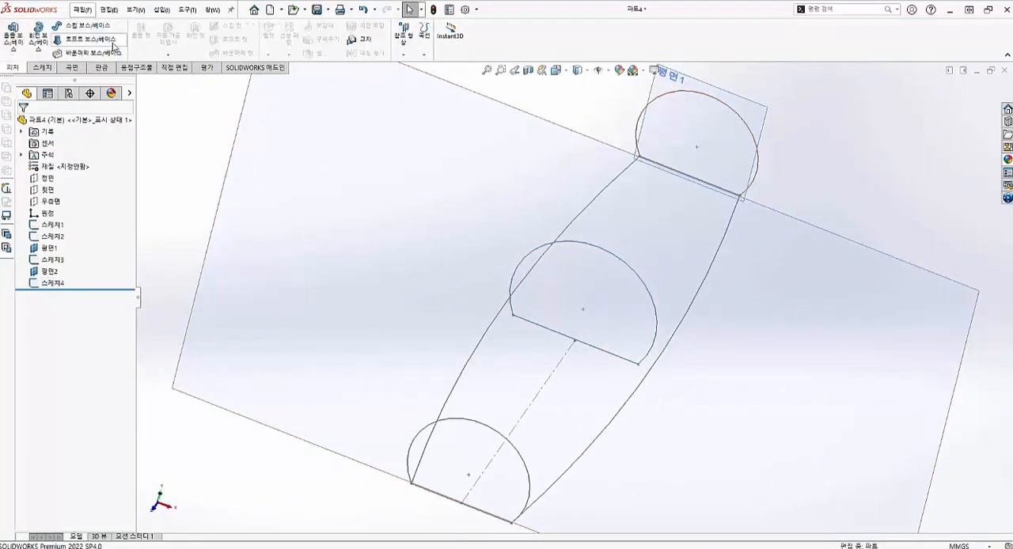
pyautogui.click(525, 462)
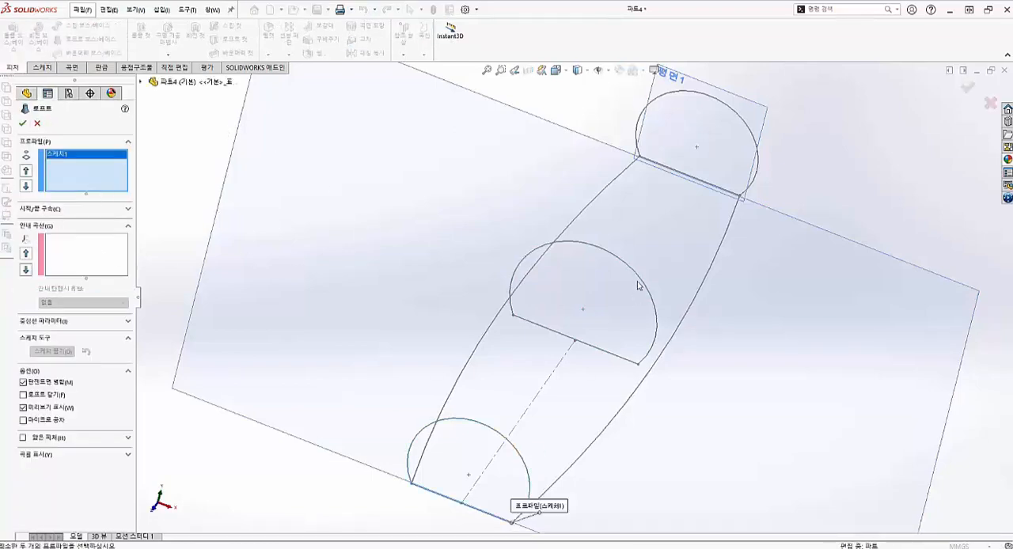
pyautogui.click(638, 273)
pyautogui.click(750, 132)
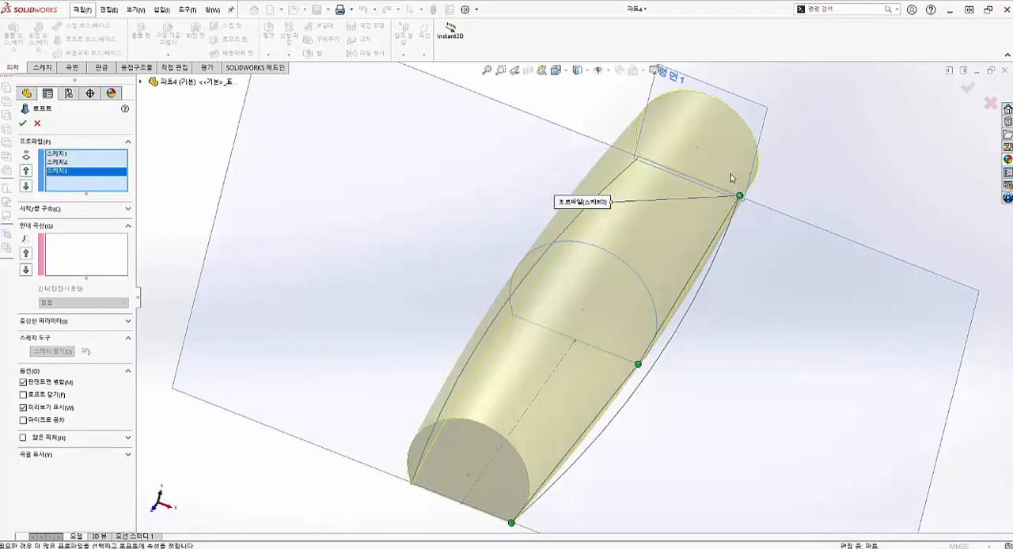
# - Add the right side arc to the loft as the first guide curve, accepted as an open loop
pyautogui.moveTo(654, 288); pyautogui.dragTo(663, 248, button='middle')
pyautogui.click(92, 258)
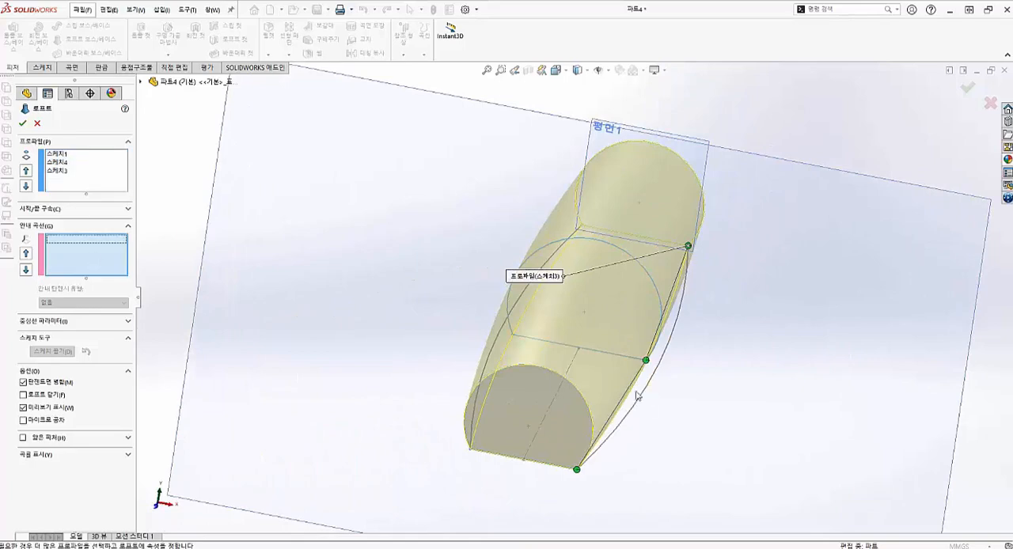
pyautogui.click(641, 402)
pyautogui.click(669, 433)
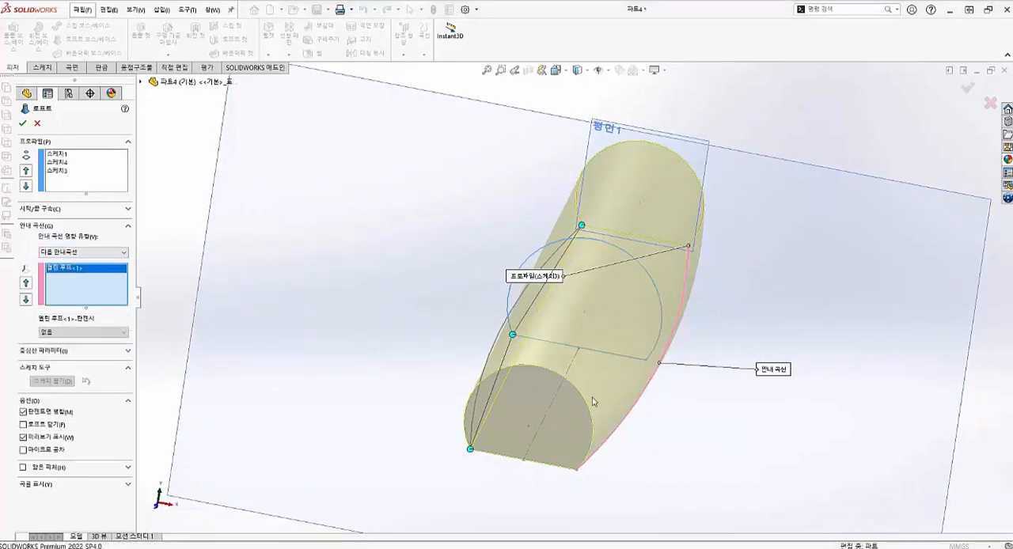
# - Add the left side arc as the second open-loop guide curve and complete the loft
pyautogui.scroll(2, 592, 402)
pyautogui.moveTo(506, 396); pyautogui.dragTo(546, 419, button='middle')
pyautogui.scroll(-1, 297, 343)
pyautogui.scroll(-2, 599, 323)
pyautogui.click(554, 331)
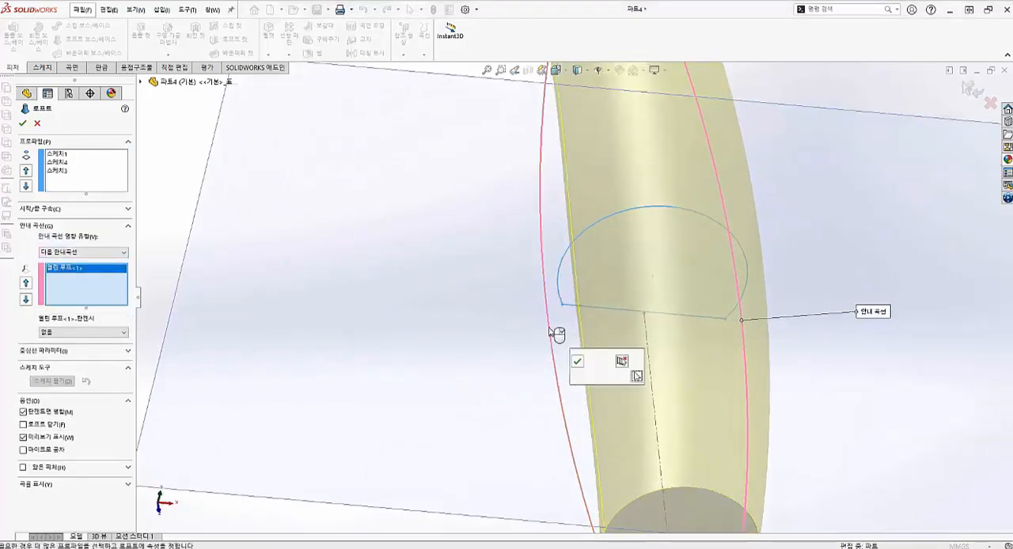
pyautogui.click(578, 362)
pyautogui.scroll(3, 601, 341)
pyautogui.moveTo(609, 336); pyautogui.dragTo(546, 273, button='middle')
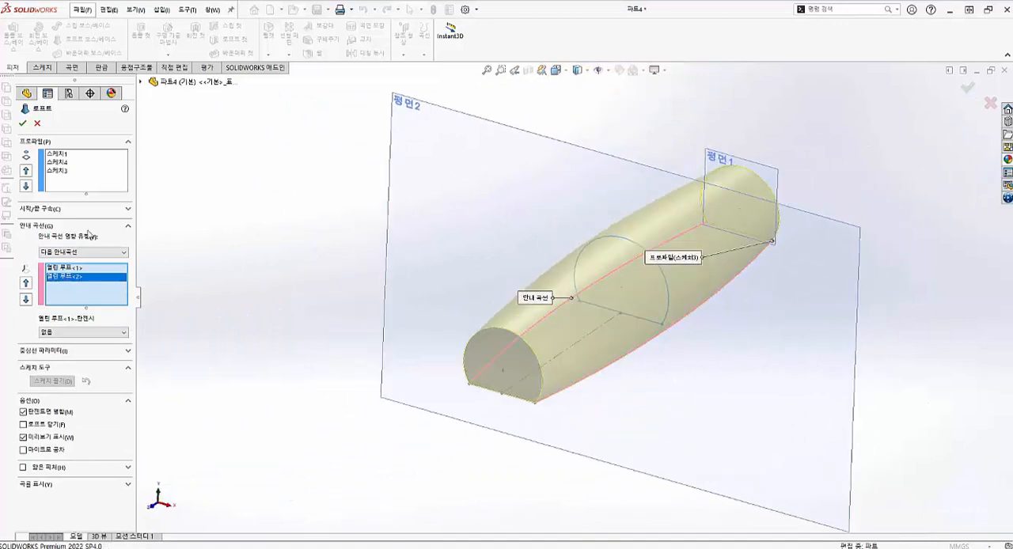
pyautogui.click(21, 124)
# - Edit the loft's mid-length profile sketch (스케치4), place a point at the midpoint of its arc, and exit the sketch
pyautogui.scroll(2, 592, 288)
pyautogui.moveTo(555, 283); pyautogui.dragTo(581, 331, button='middle')
pyautogui.hotkey('ctrl', '7')
pyautogui.scroll(-2, 602, 277)
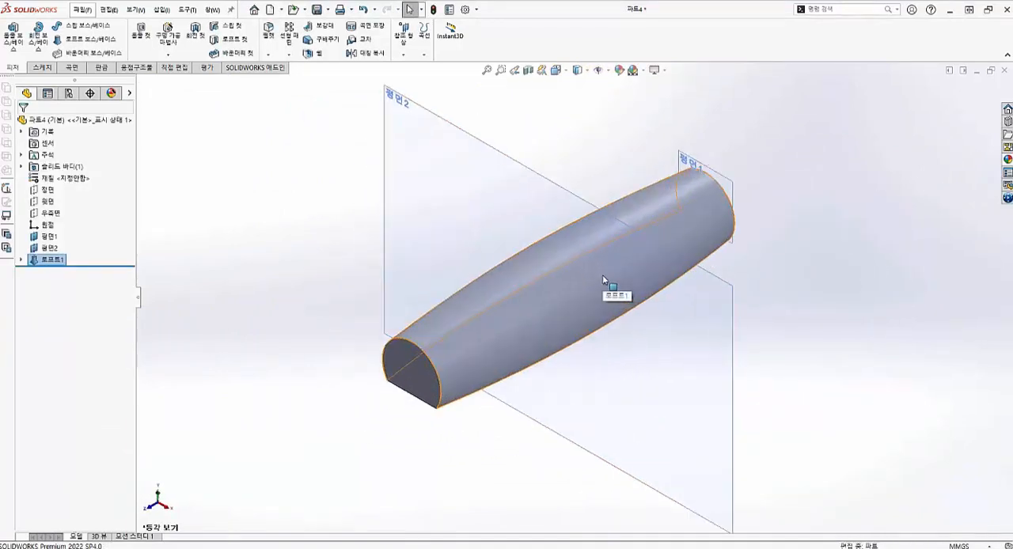
pyautogui.click(21, 260)
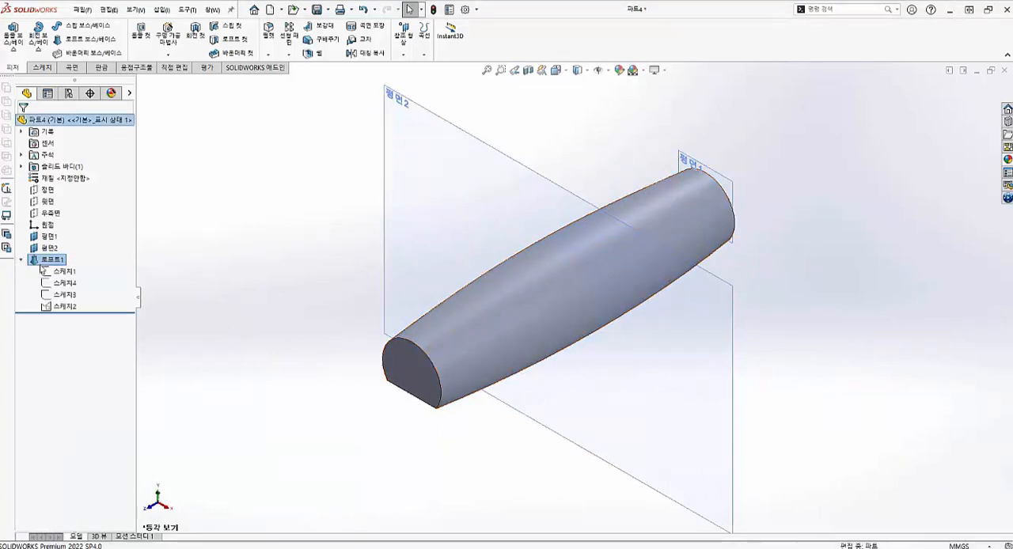
pyautogui.click(57, 284)
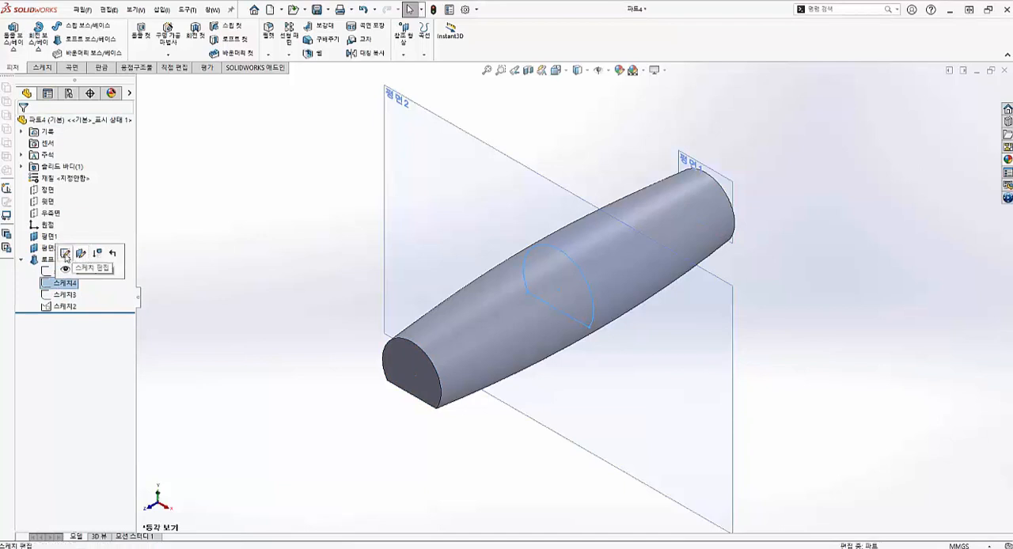
pyautogui.click(65, 254)
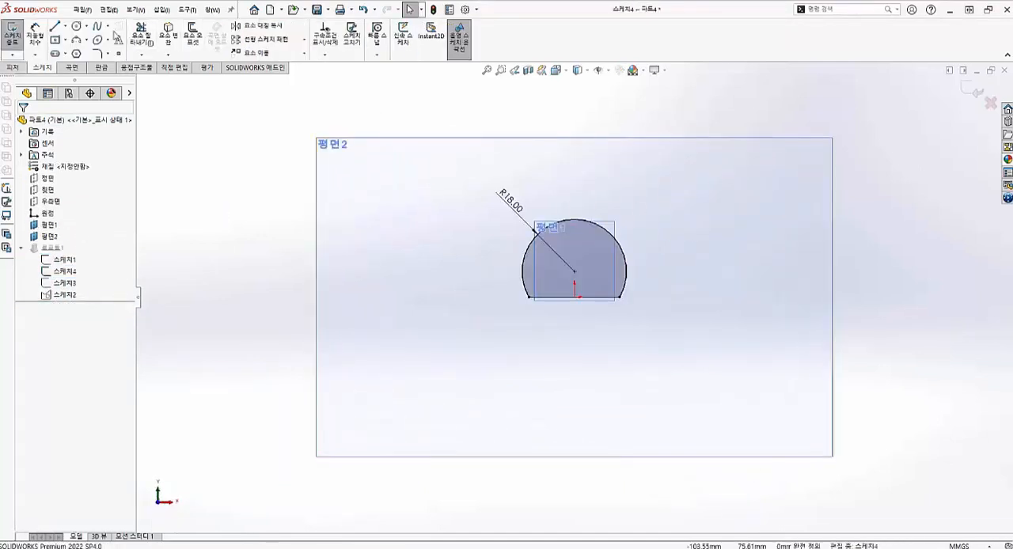
pyautogui.click(117, 54)
pyautogui.click(573, 219)
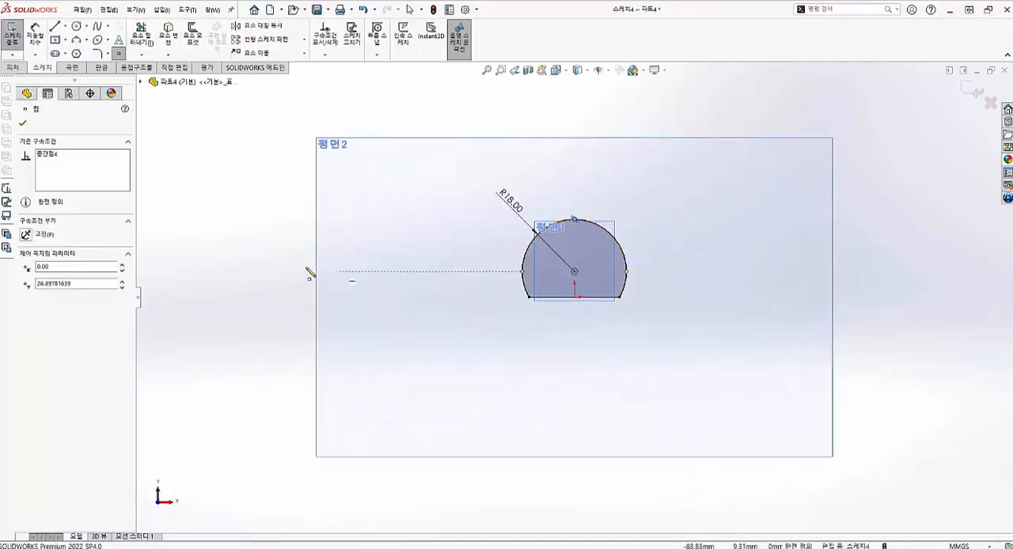
pyautogui.click(24, 125)
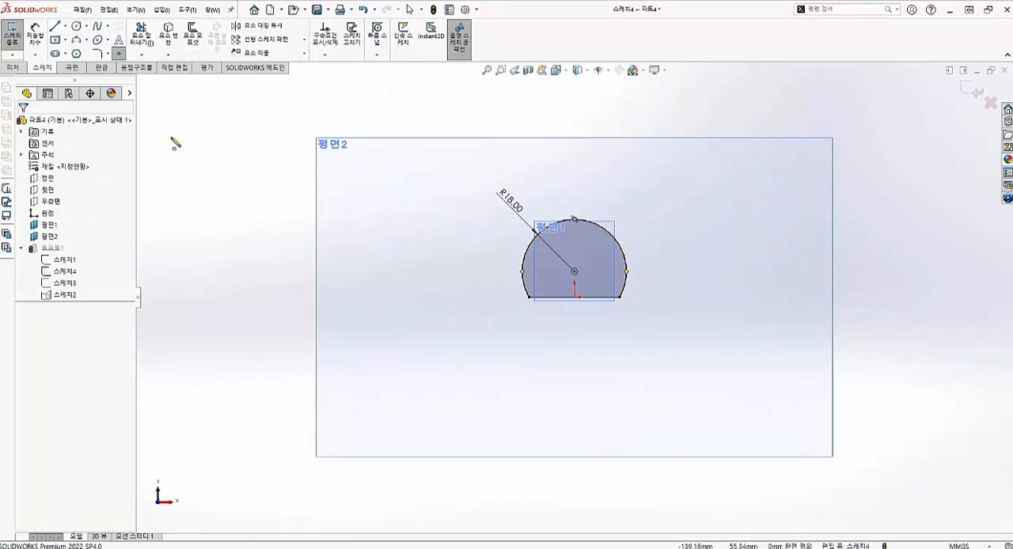
pyautogui.click(12, 33)
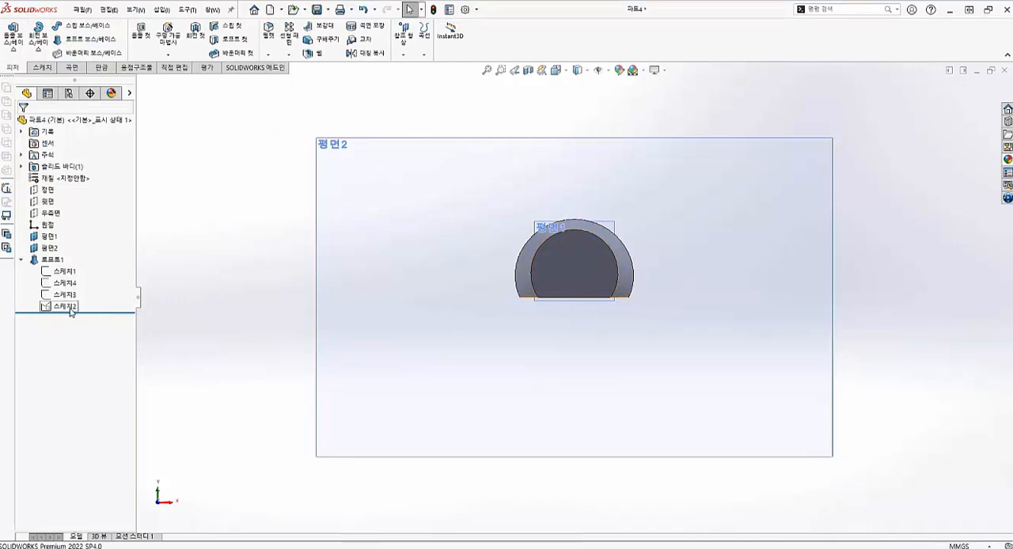
# - Show the mid-length profile sketch (스케치4) inside the lofted body
pyautogui.click(65, 294)
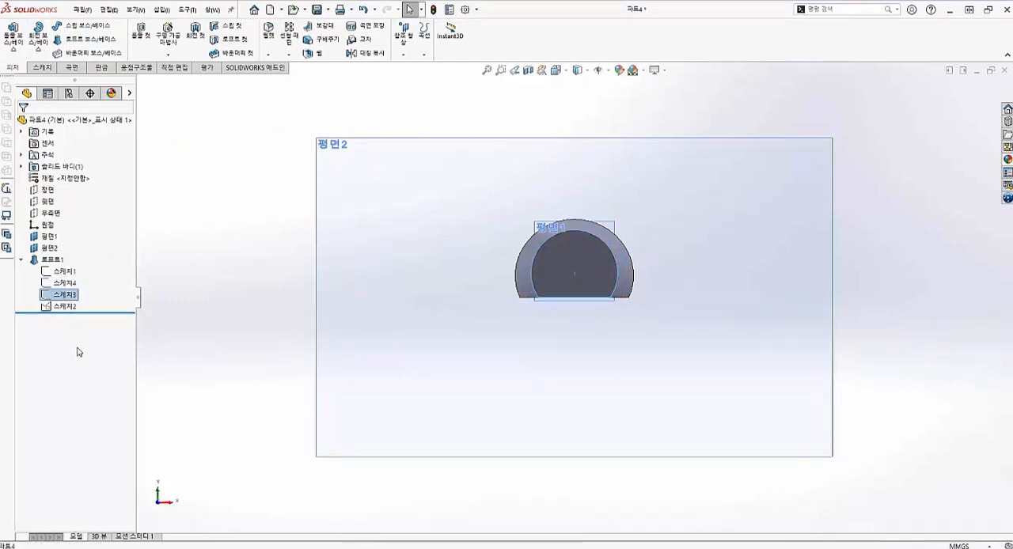
pyautogui.moveTo(290, 332); pyautogui.dragTo(434, 334, button='middle')
pyautogui.click(65, 283)
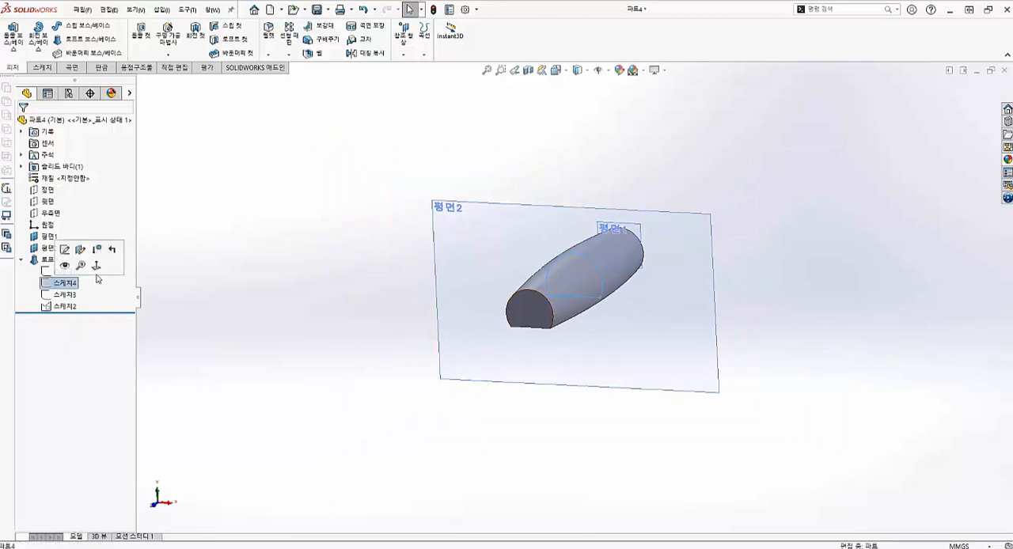
pyautogui.click(65, 266)
pyautogui.moveTo(251, 282); pyautogui.dragTo(412, 336, button='middle')
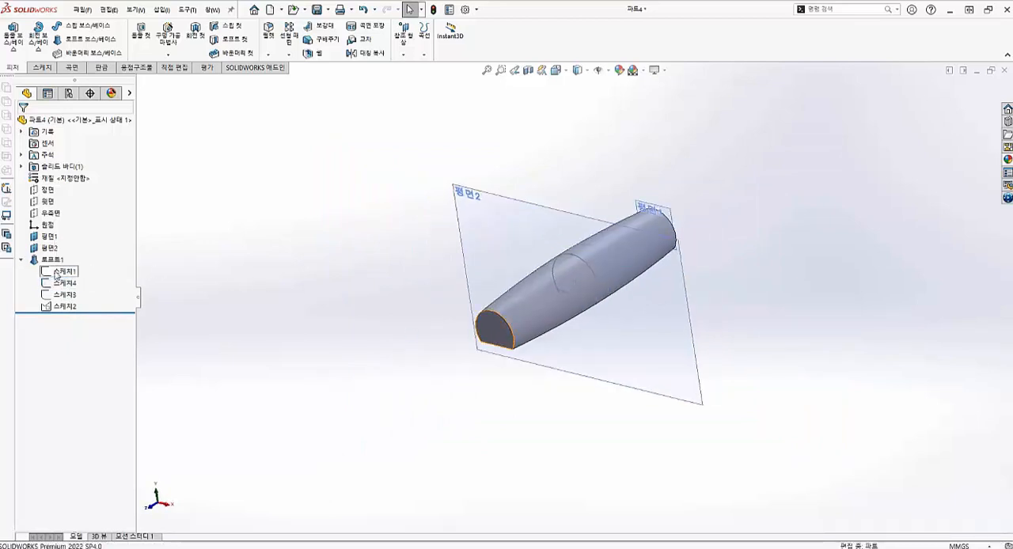
pyautogui.scroll(-3, 275, 338)
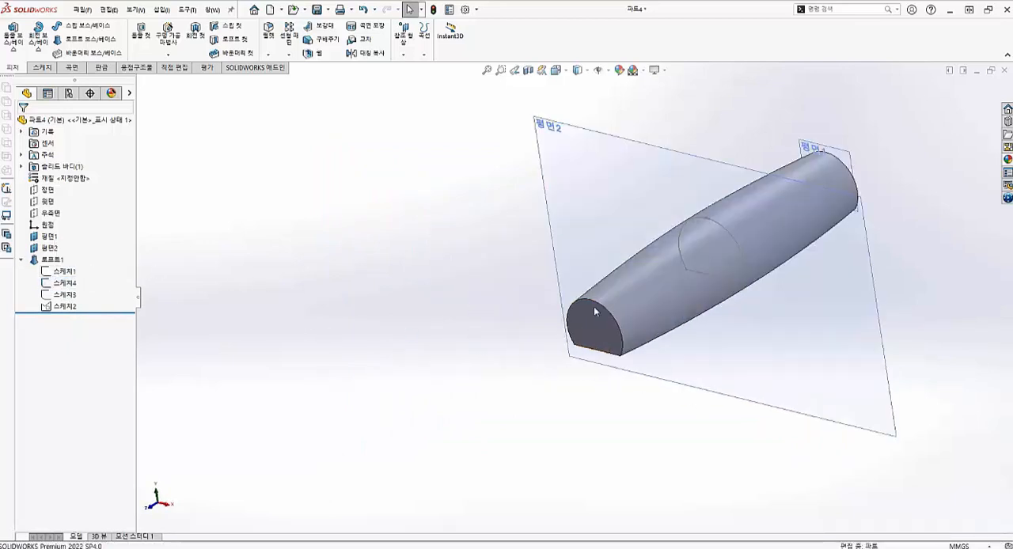
pyautogui.click(57, 272)
pyautogui.click(281, 204)
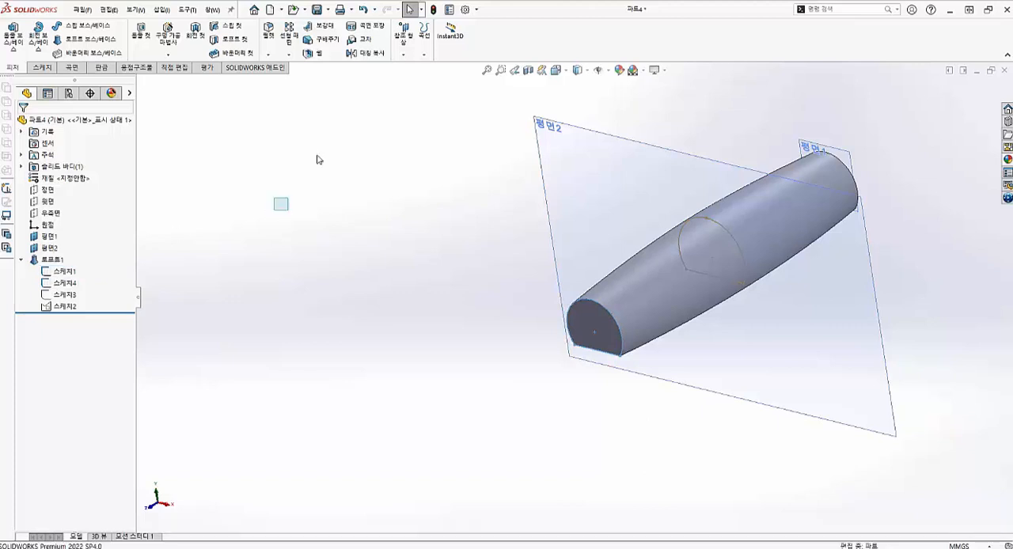
pyautogui.click(405, 56)
pyautogui.click(415, 68)
pyautogui.scroll(-5, 653, 346)
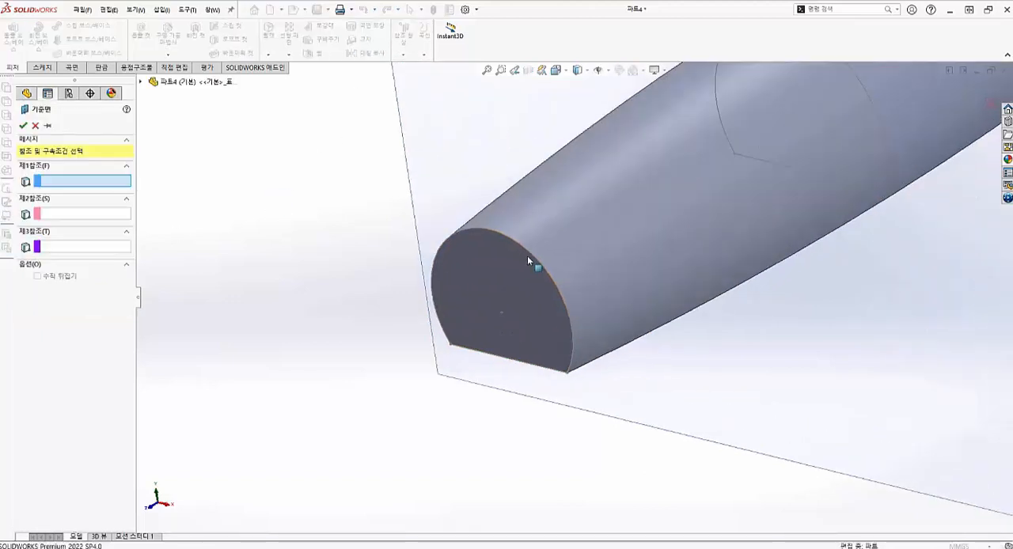
pyautogui.press('Escape')
pyautogui.scroll(5, 525, 296)
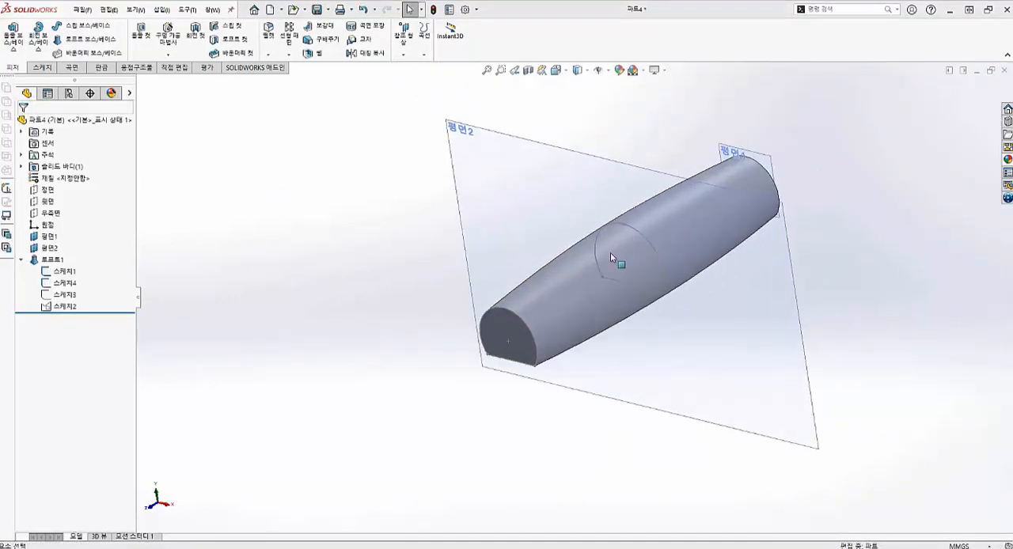
# - Edit the loft's front end profile sketch (스케치1), place a point at the midpoint of its arc, and exit the sketch
pyautogui.click(63, 271)
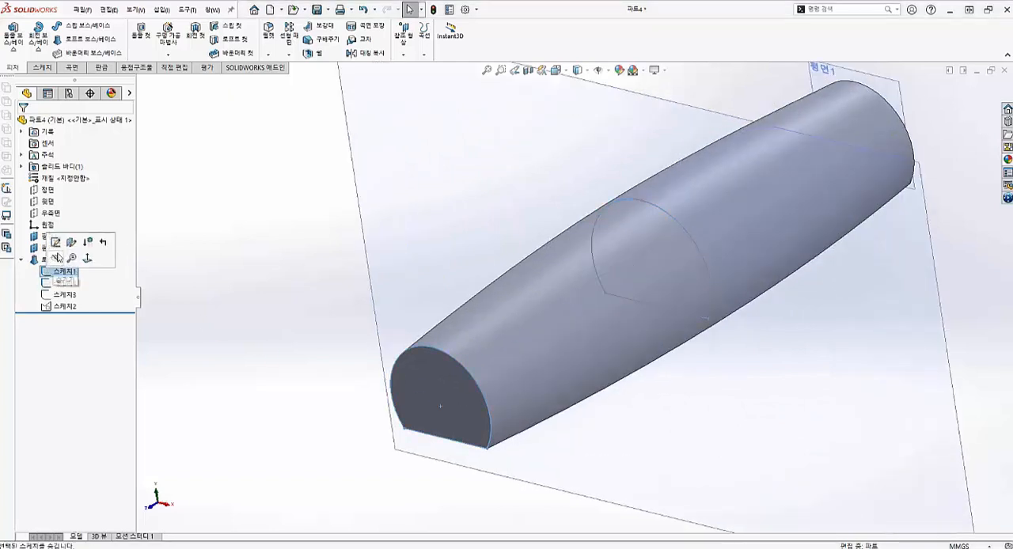
pyautogui.click(121, 245)
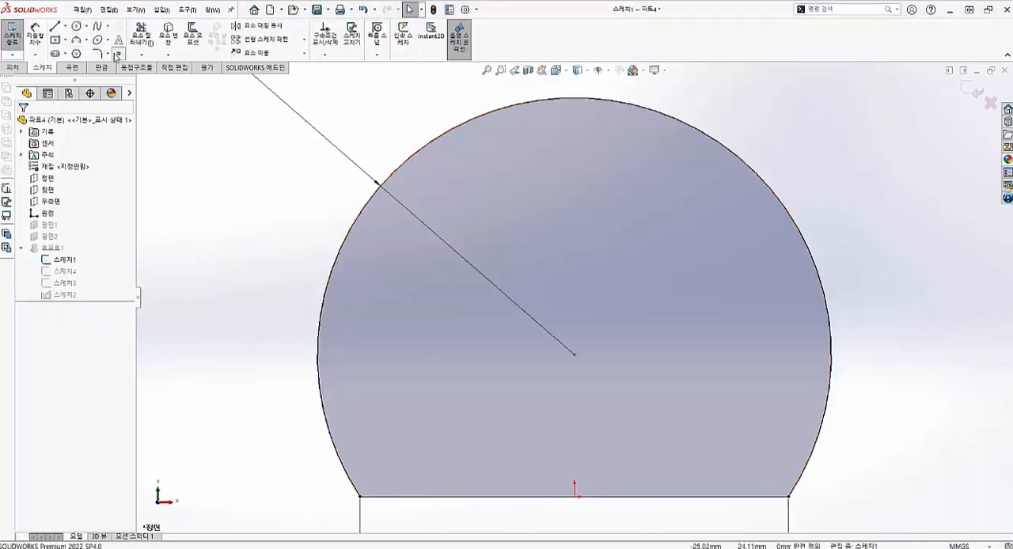
pyautogui.click(117, 56)
pyautogui.click(573, 97)
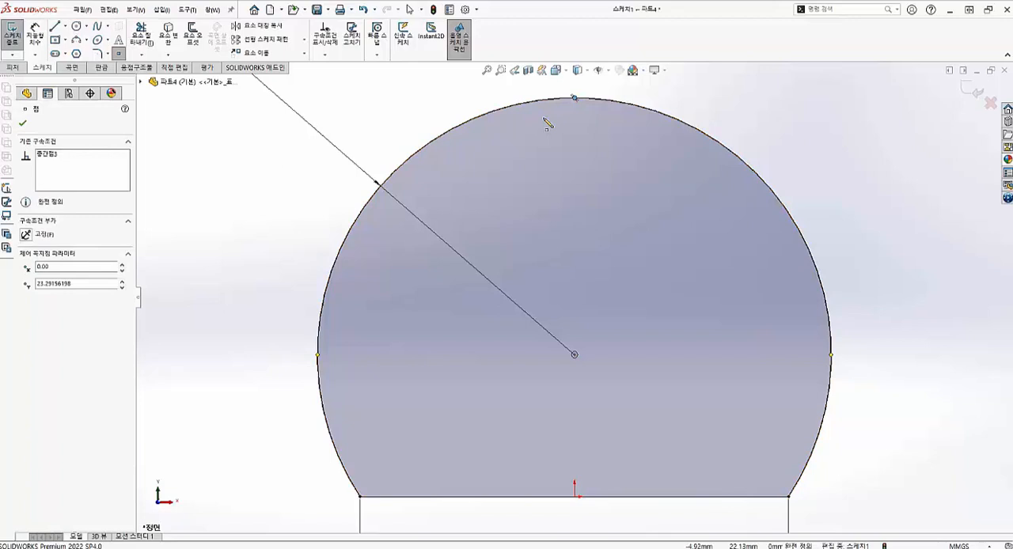
pyautogui.click(12, 34)
# - Create a reference plane through the arc midpoints of the front end and mid-length profiles, perpendicular to the right plane (우측면)
pyautogui.scroll(8, 606, 157)
pyautogui.moveTo(606, 249); pyautogui.dragTo(491, 285, button='middle')
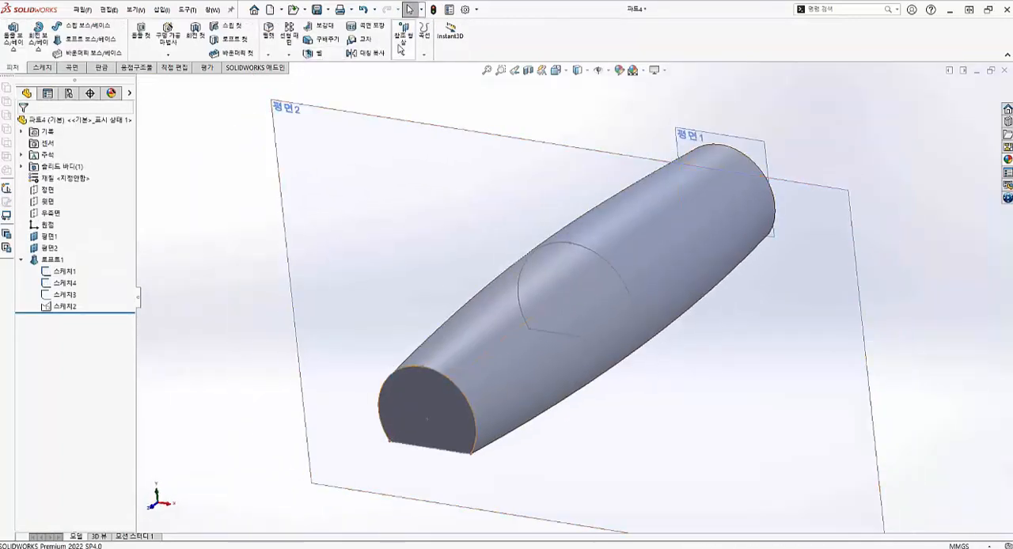
pyautogui.click(403, 35)
pyautogui.click(425, 68)
pyautogui.click(421, 367)
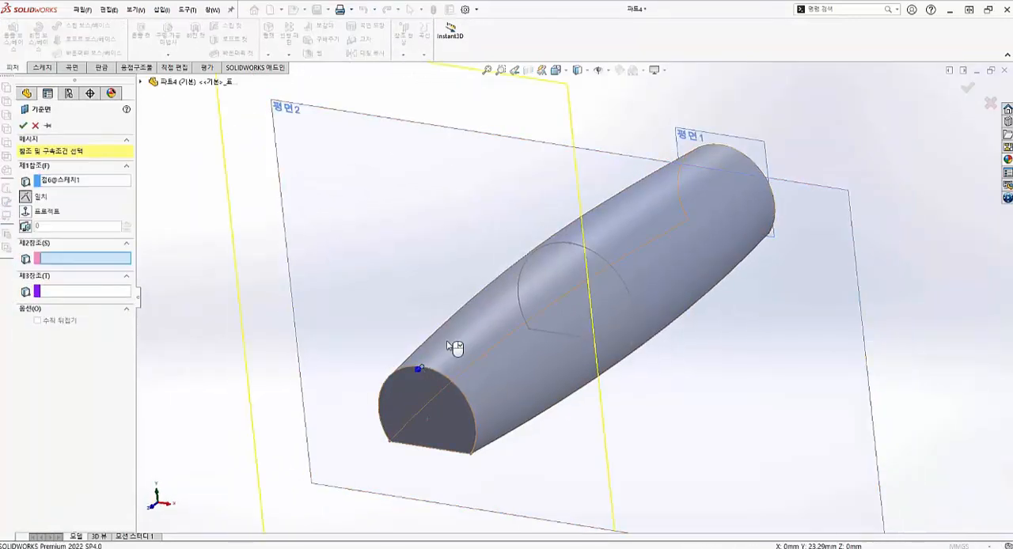
pyautogui.click(570, 242)
pyautogui.click(141, 82)
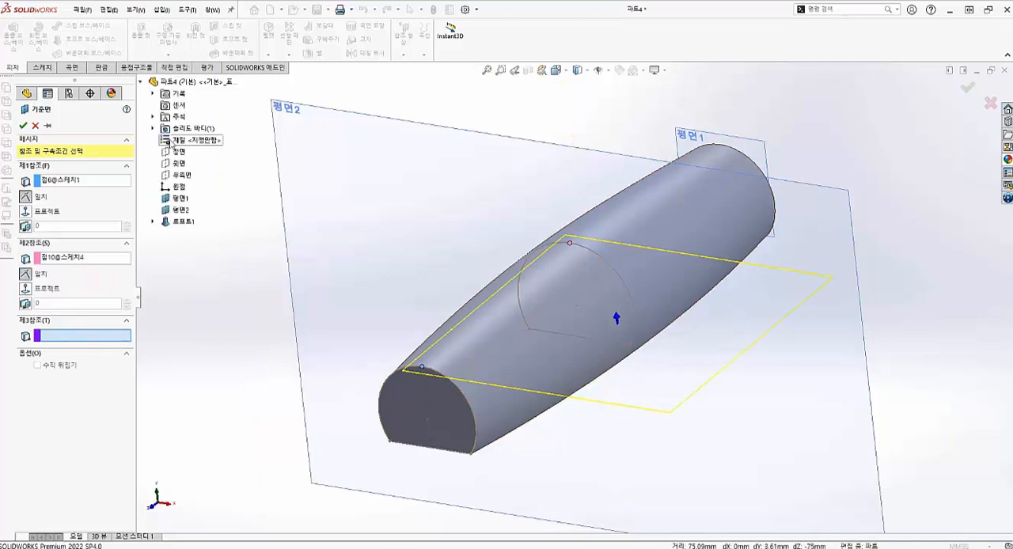
pyautogui.click(183, 175)
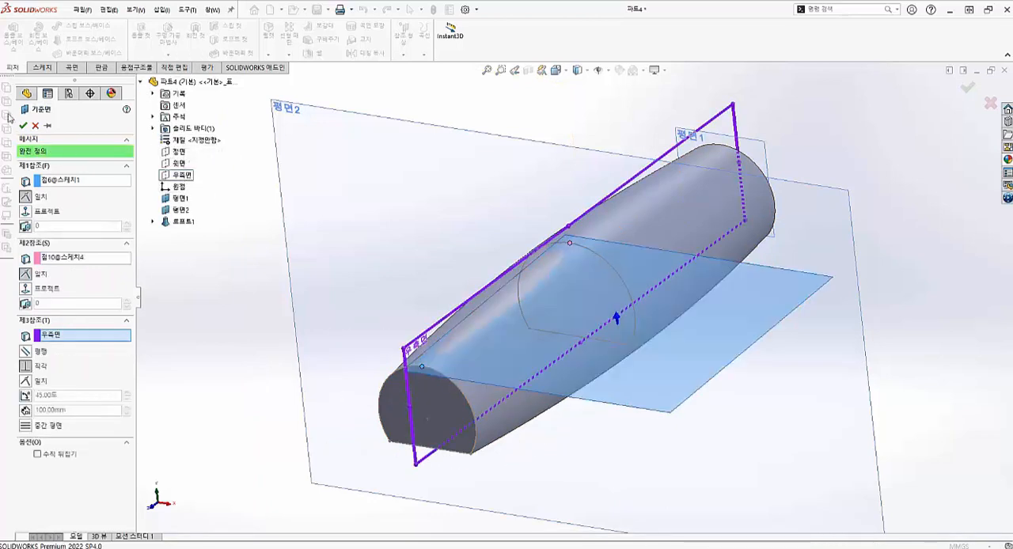
pyautogui.click(23, 126)
# - Start a sketch on the new plane and draw a lengthwise construction line from the origin to the mid-length section
pyautogui.scroll(2, 459, 292)
pyautogui.moveTo(421, 273); pyautogui.dragTo(438, 290, button='middle')
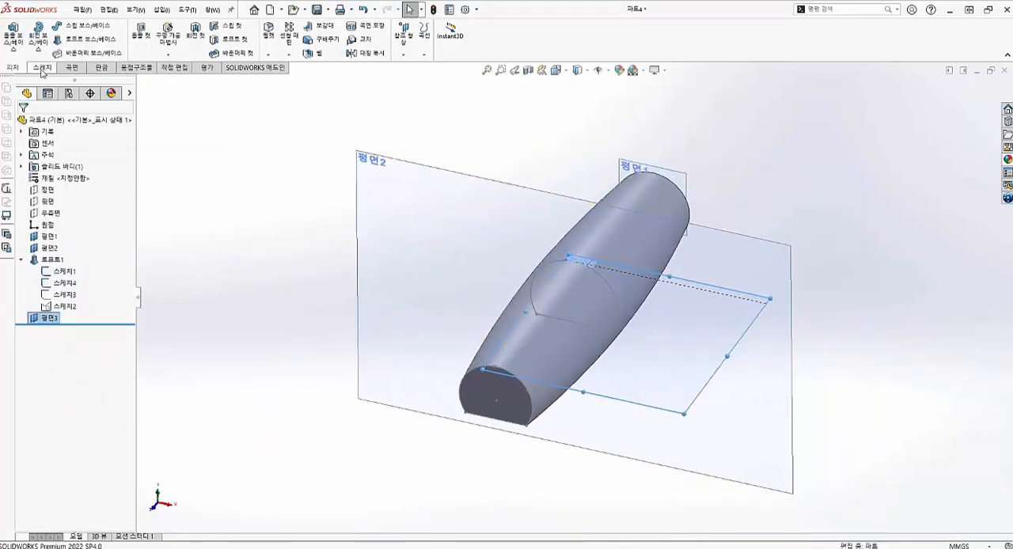
pyautogui.click(42, 68)
pyautogui.click(12, 37)
pyautogui.scroll(-2, 575, 345)
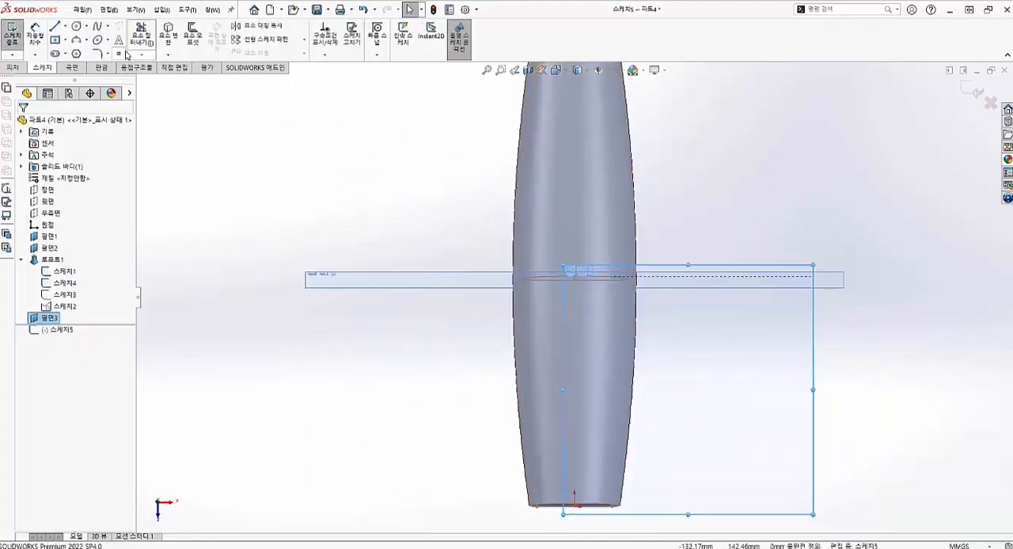
pyautogui.click(55, 26)
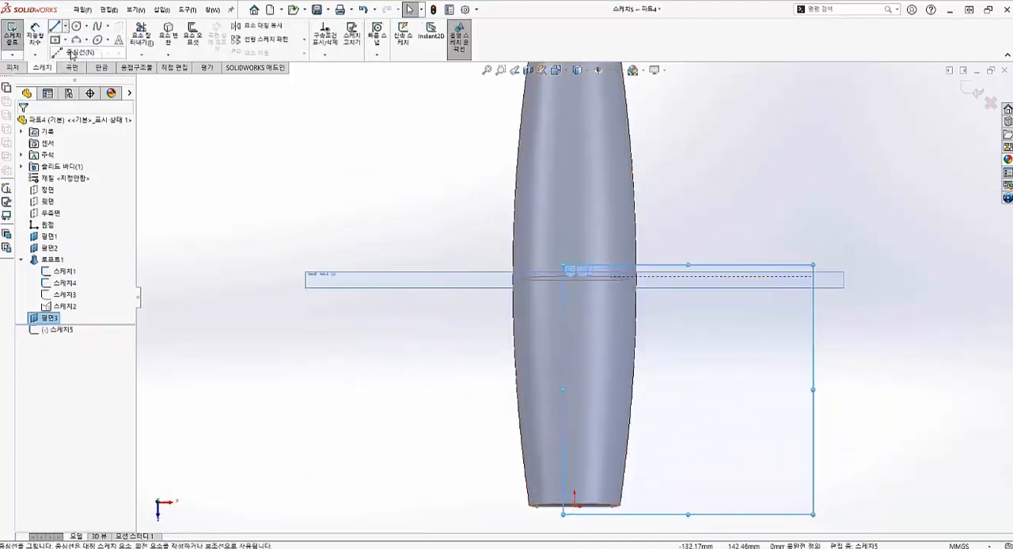
pyautogui.click(575, 505)
pyautogui.click(575, 277)
pyautogui.press('Escape')
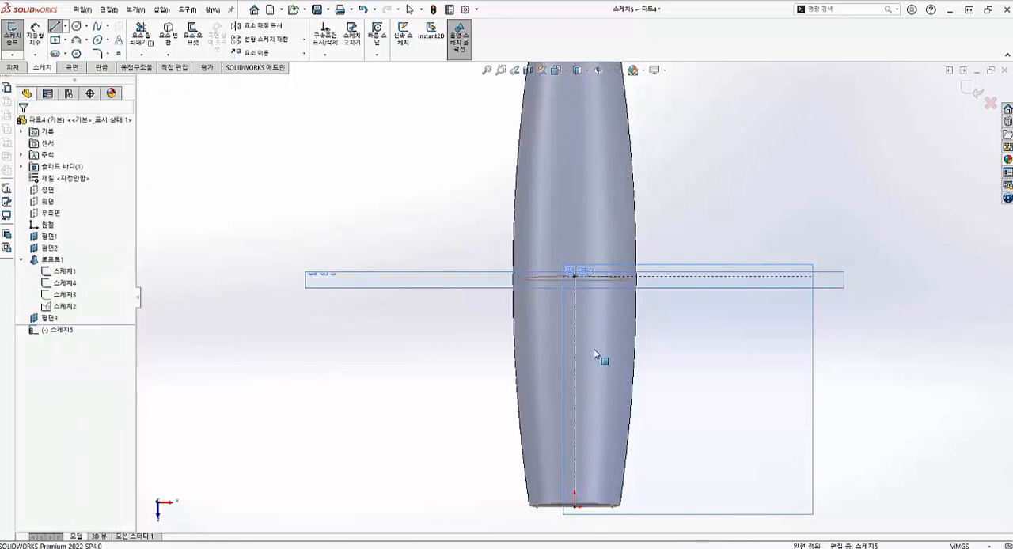
pyautogui.press('Escape')
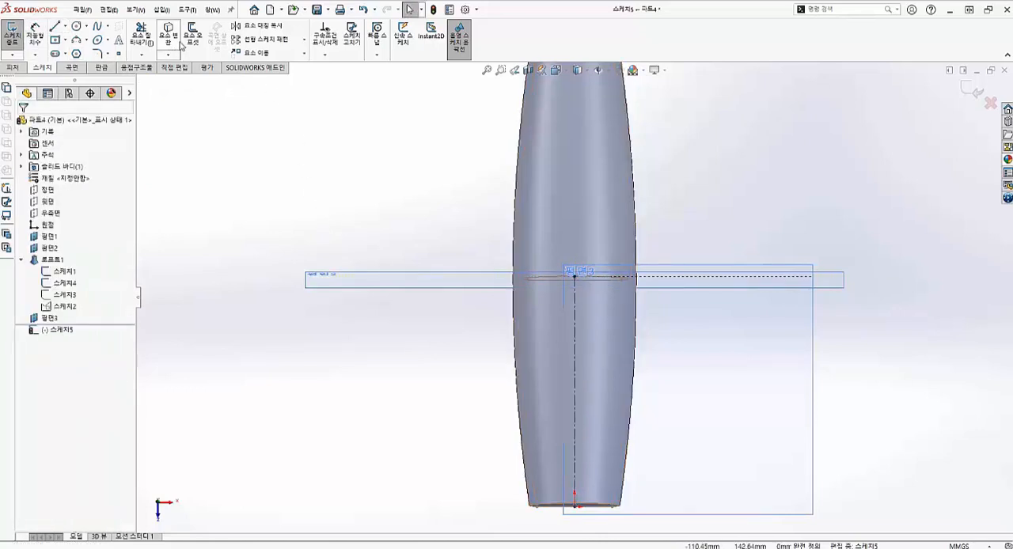
# - Offset the lengthwise line 3 mm to the right and convert the offset line to construction geometry
pyautogui.click(189, 39)
pyautogui.click(574, 351)
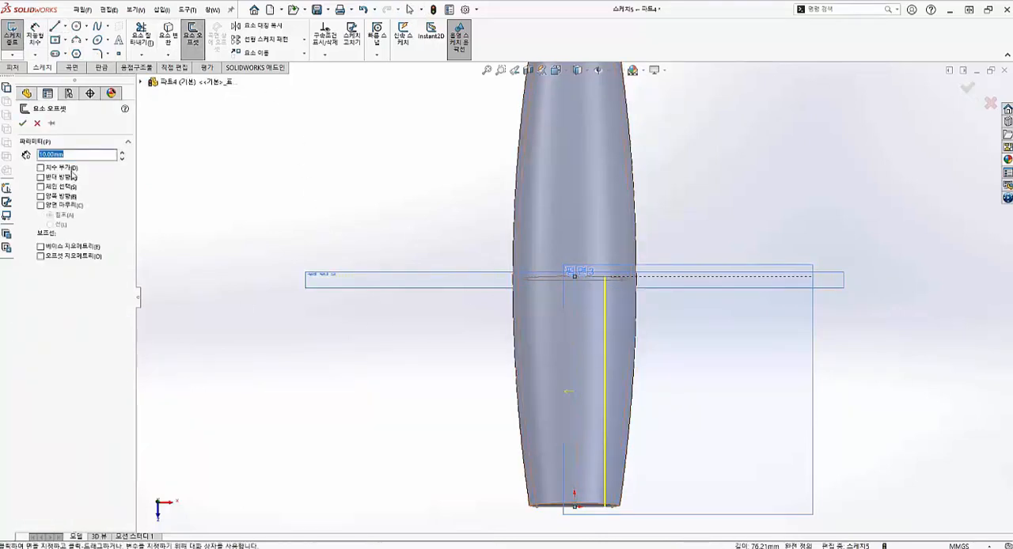
pyautogui.write('3')
pyautogui.press('Return')
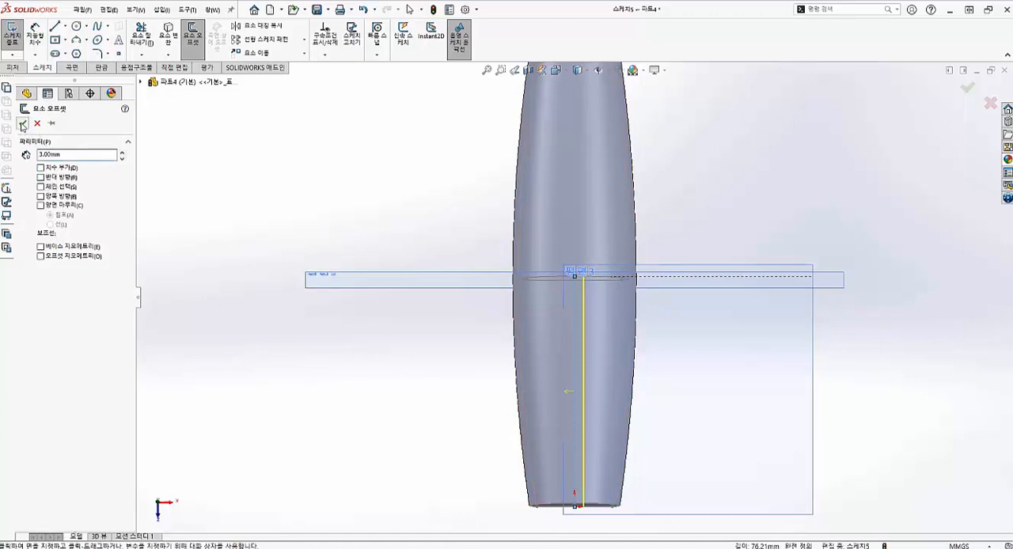
pyautogui.click(23, 123)
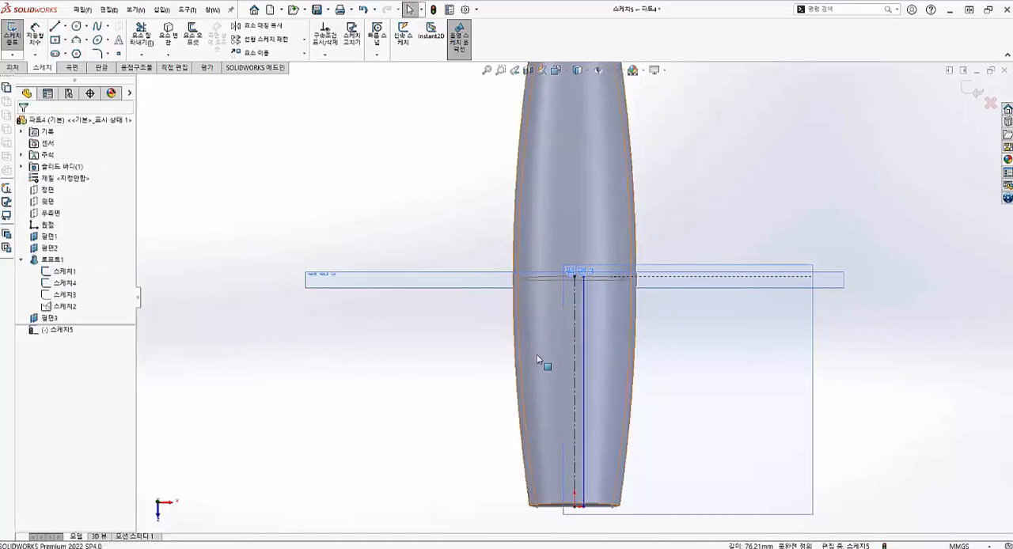
pyautogui.click(584, 416)
pyautogui.click(38, 300)
# - Dimension the offset construction line's distance from the origin and set it to 4 mm
pyautogui.click(34, 36)
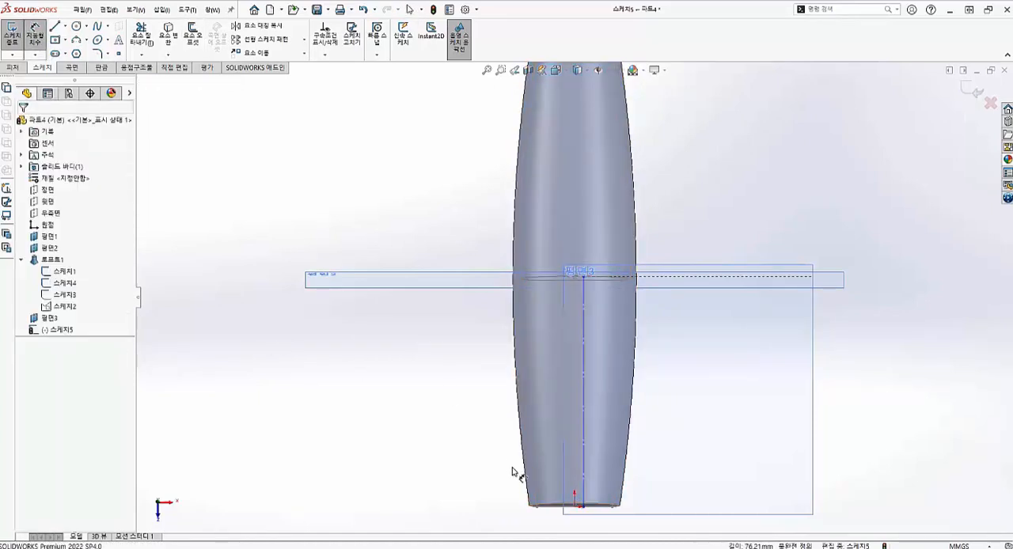
pyautogui.click(585, 508)
pyautogui.click(586, 535)
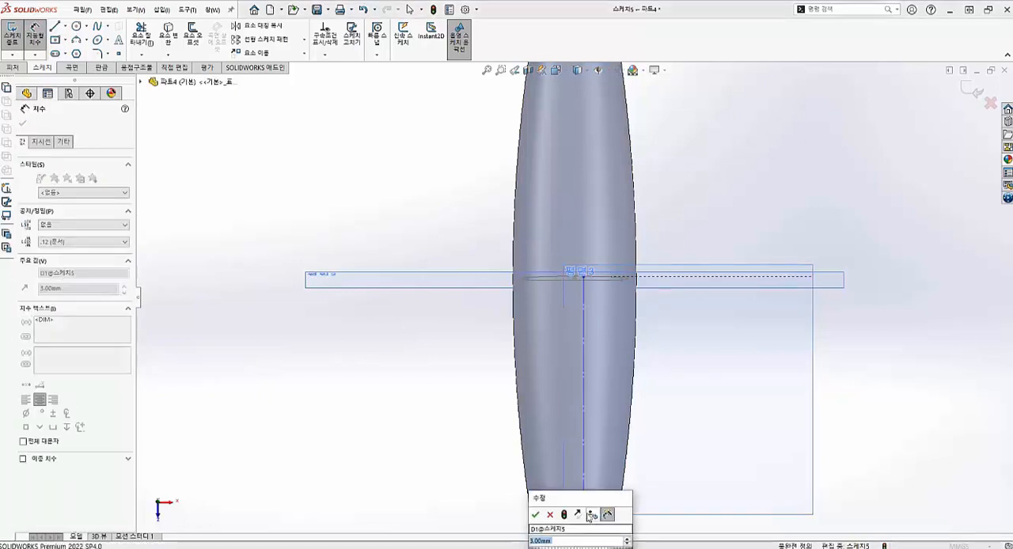
pyautogui.press('Return')
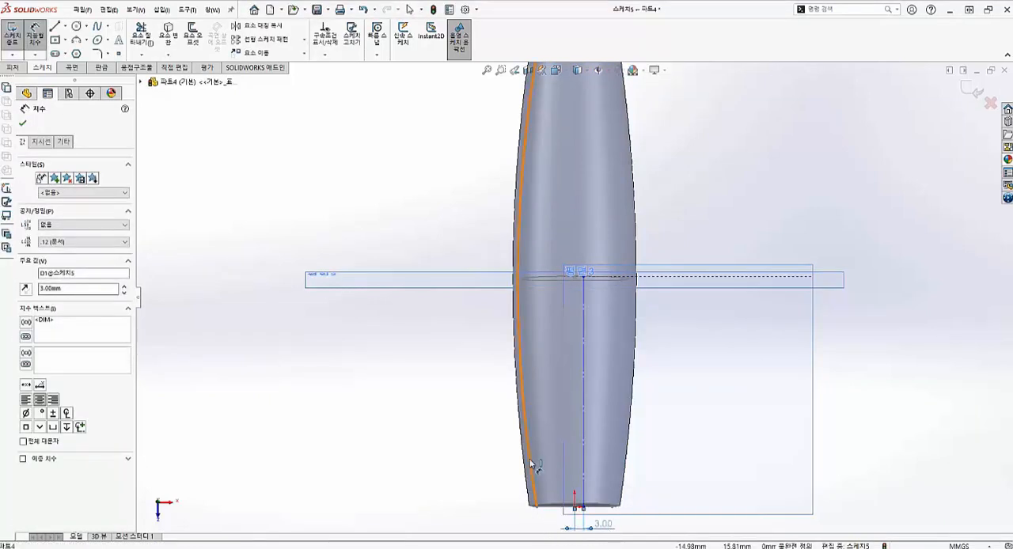
pyautogui.click(34, 41)
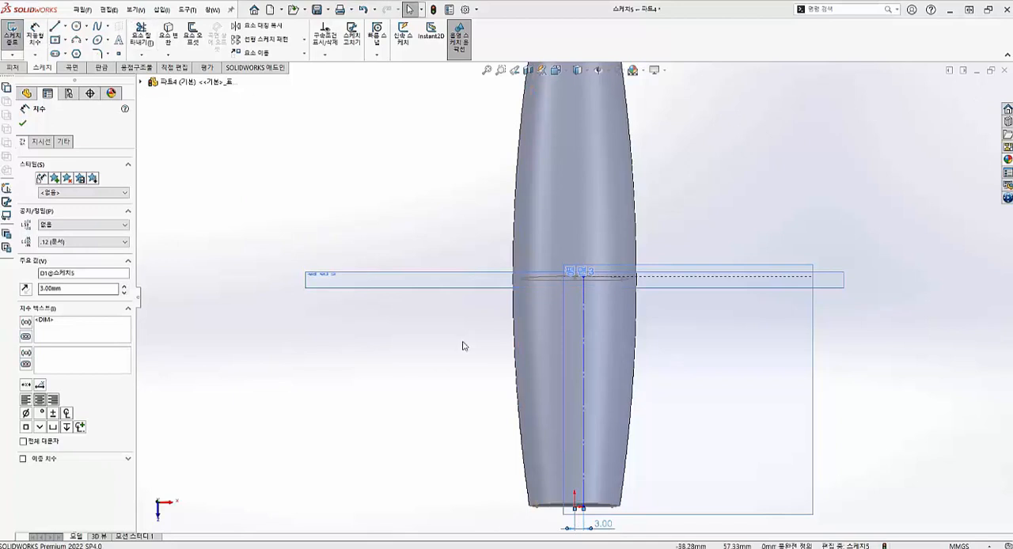
pyautogui.doubleClick(603, 525)
pyautogui.write('4')
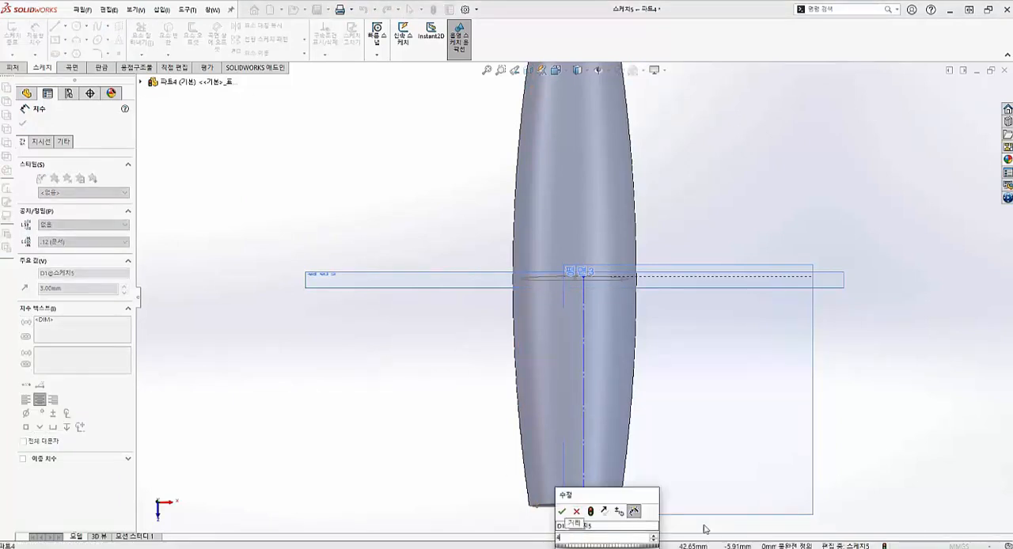
pyautogui.press('Return')
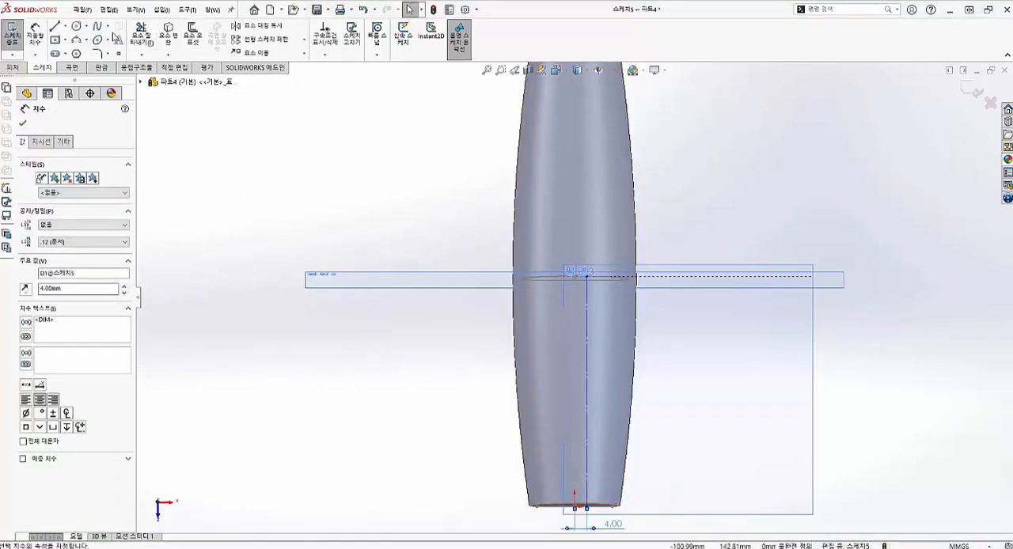
# - Add centred, unflipped sketch text "x x" along the offset construction line in bold Comic Sans MS, size 36
pyautogui.click(117, 38)
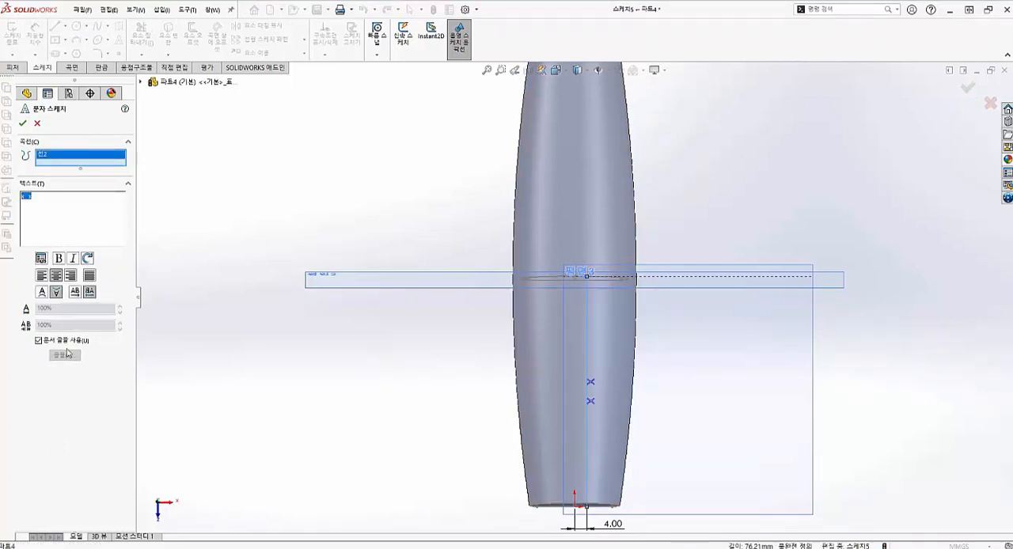
pyautogui.click(38, 341)
pyautogui.click(70, 356)
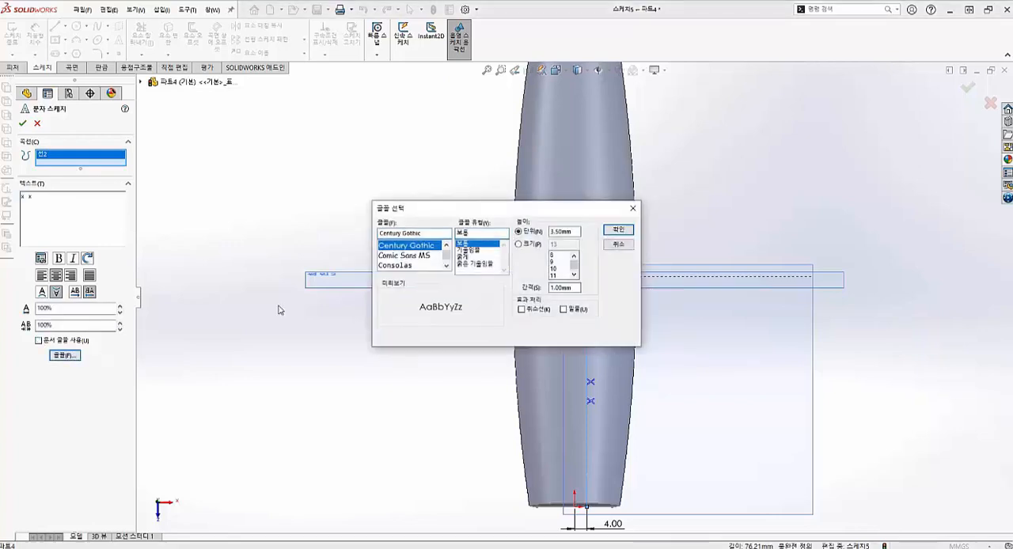
pyautogui.click(416, 256)
pyautogui.click(522, 245)
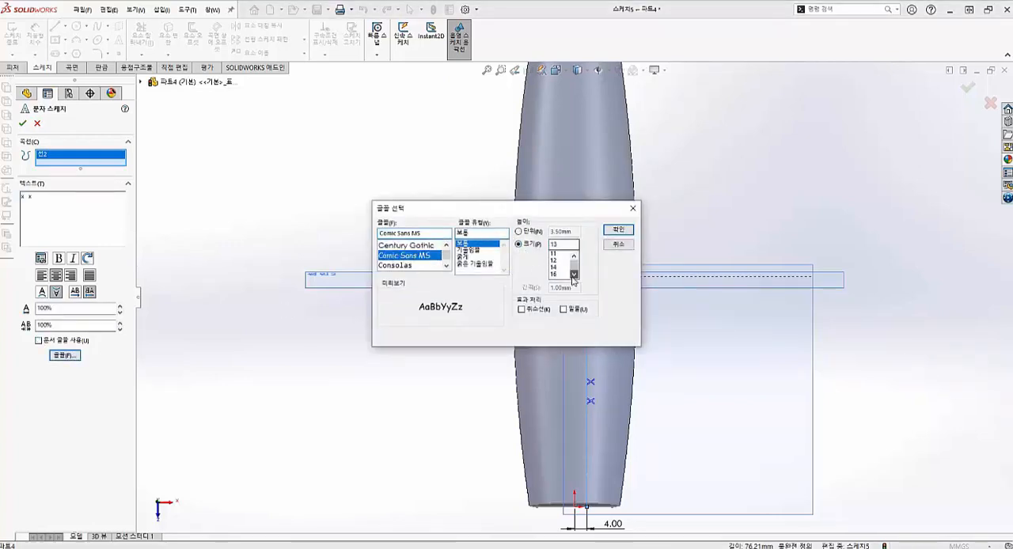
pyautogui.click(618, 229)
pyautogui.click(44, 292)
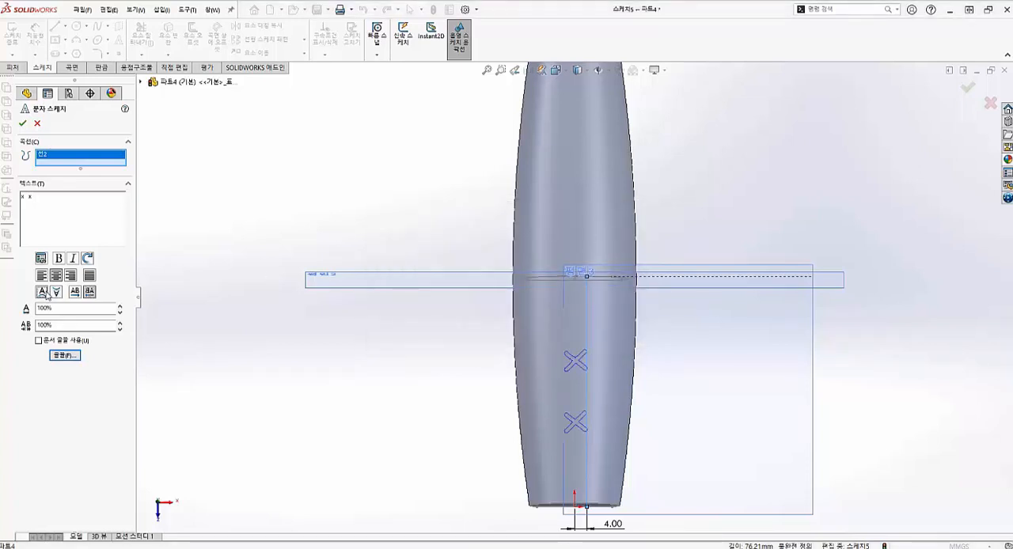
pyautogui.click(58, 261)
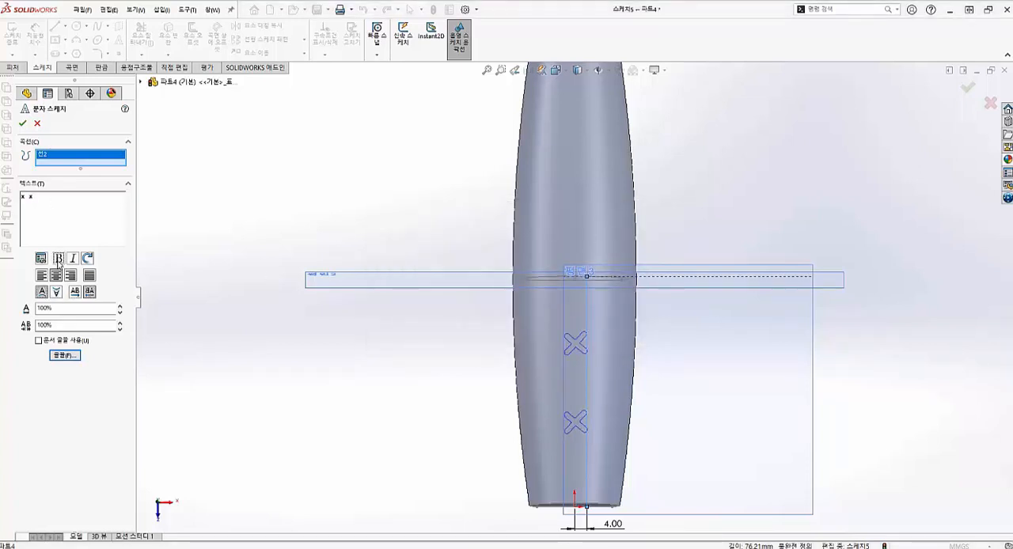
# - Adjust the spaces around the two x characters to position them along the line, accept the text, and exit the sketch
pyautogui.click(23, 197)
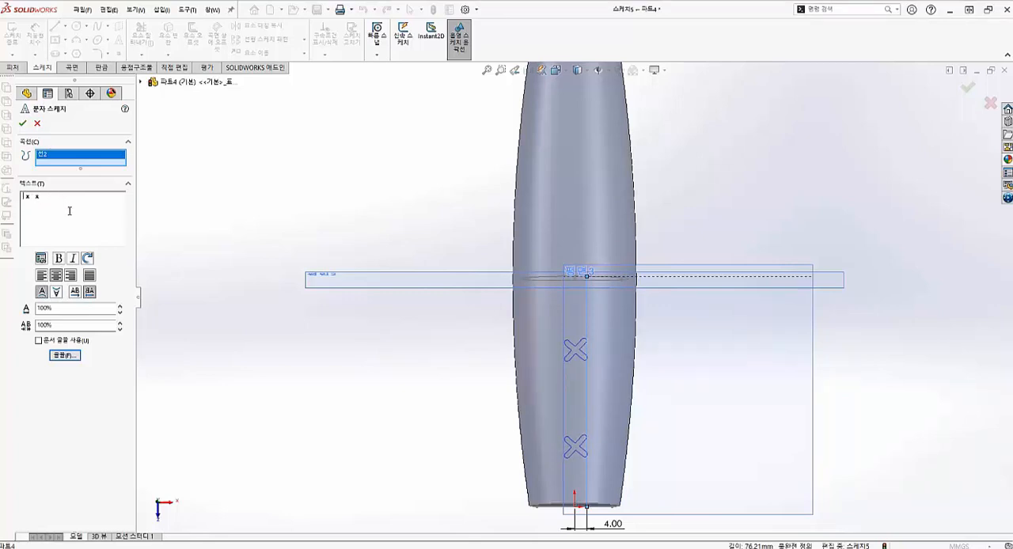
pyautogui.press('BackSpace')
pyautogui.press('BackSpace')
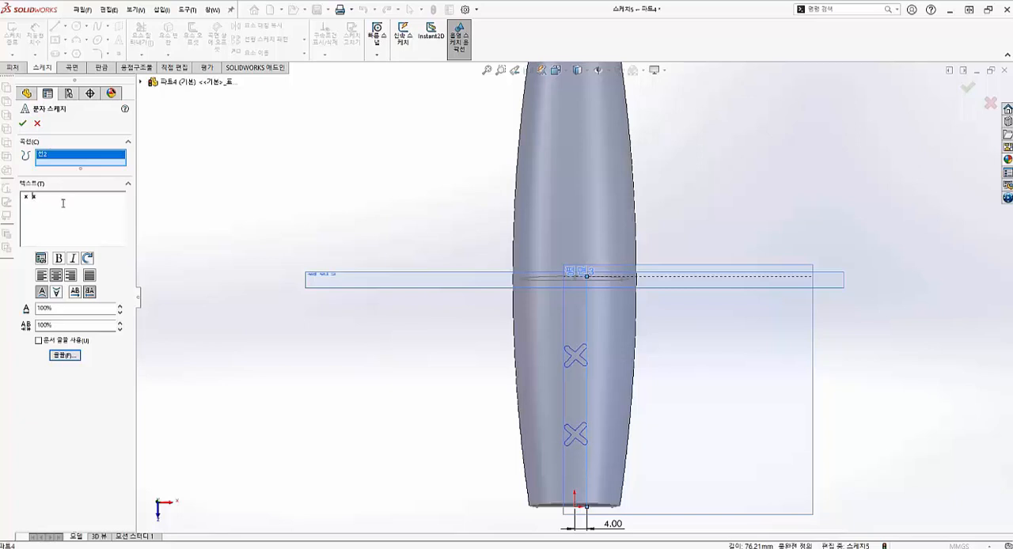
pyautogui.press('BackSpace')
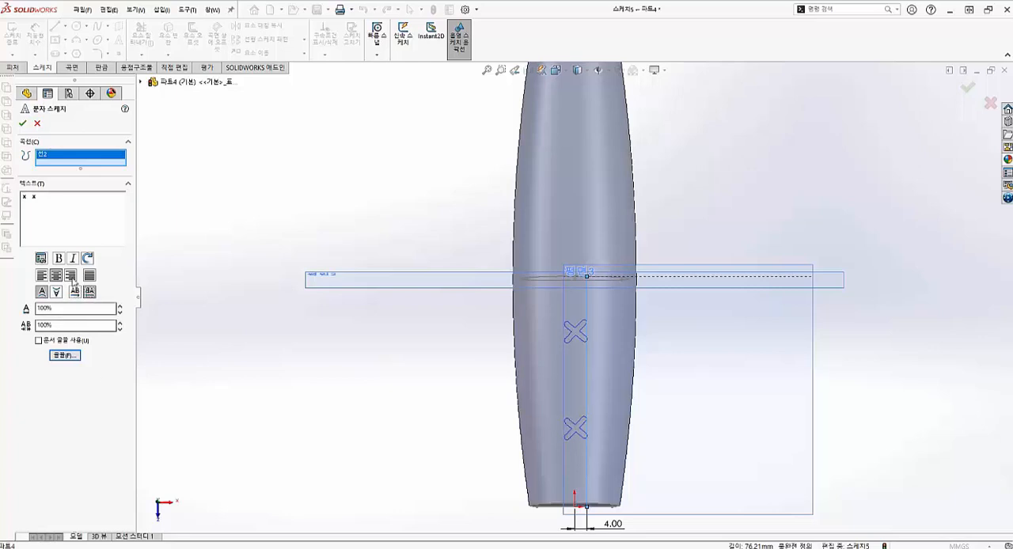
pyautogui.click(23, 124)
pyautogui.moveTo(538, 340)
pyautogui.mouseDown(button='middle')
pyautogui.moveTo(527, 219)
pyautogui.moveTo(436, 190)
pyautogui.moveTo(401, 238)
pyautogui.moveTo(417, 293)
pyautogui.moveTo(385, 265)
pyautogui.mouseUp(button='middle')
pyautogui.click(19, 46)
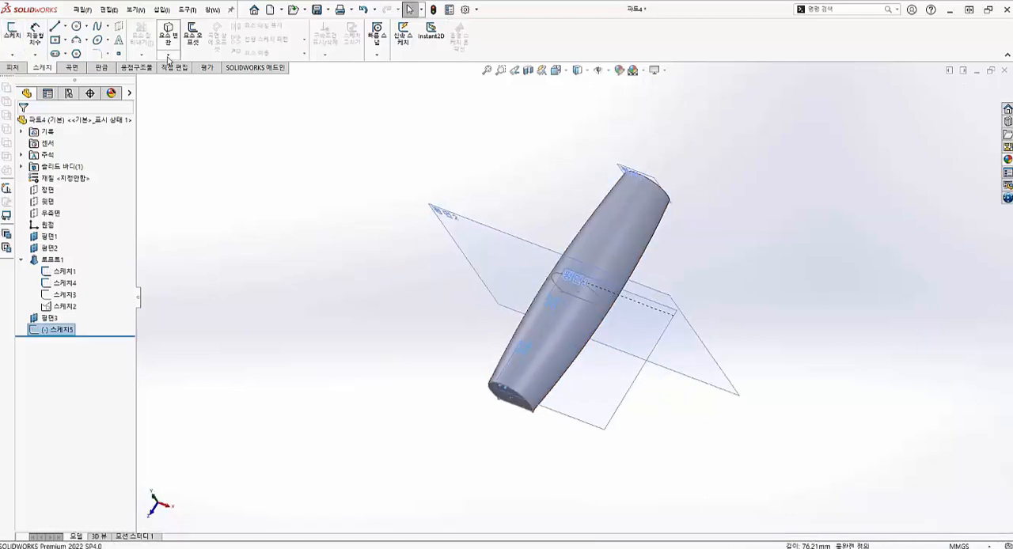
# - Start an extruded cut from the x text sketch with a blind depth of 1 mm in the first direction
pyautogui.click(12, 68)
pyautogui.click(140, 33)
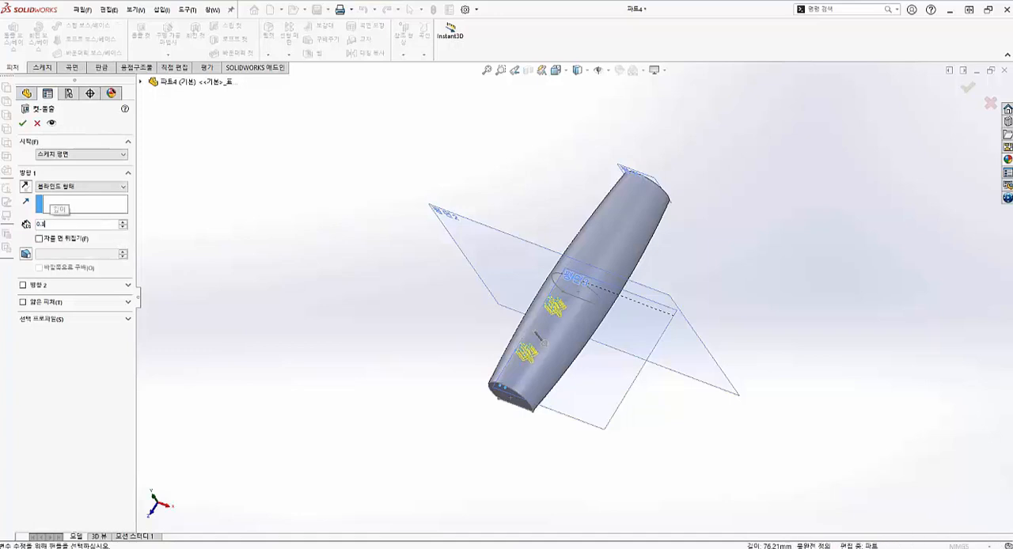
pyautogui.write('0.1')
pyautogui.press('Return')
pyautogui.write('18mm')
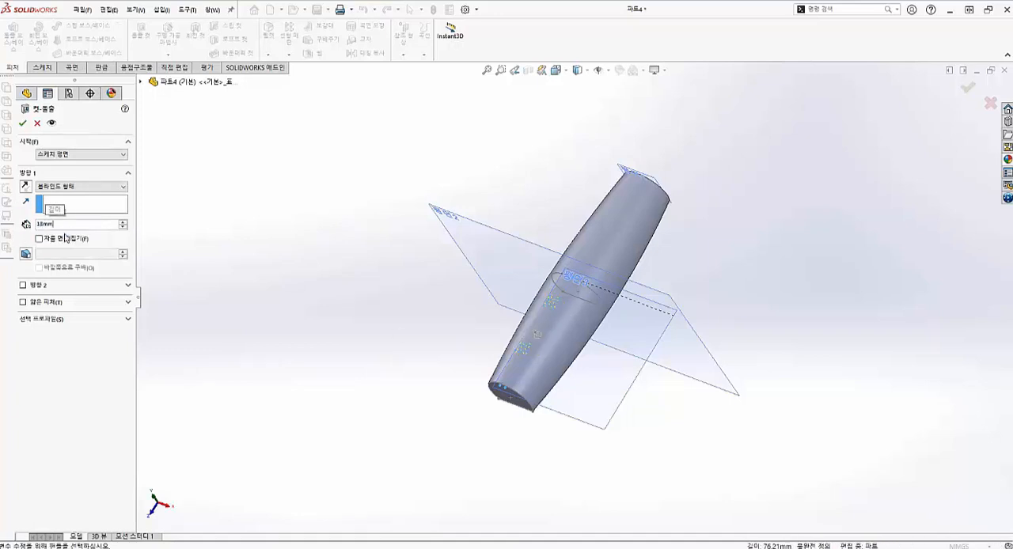
pyautogui.press('BackSpace')
pyautogui.press('BackSpace')
pyautogui.press('BackSpace')
pyautogui.press('Return')
pyautogui.scroll(-3, 471, 373)
pyautogui.moveTo(471, 374); pyautogui.dragTo(484, 309, button='middle')
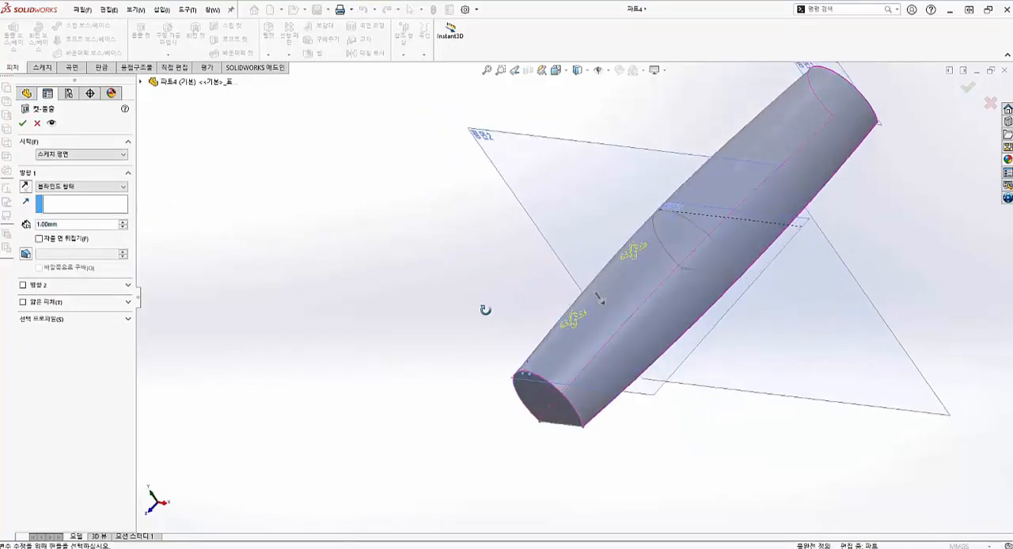
pyautogui.scroll(-2, 478, 331)
# - Add a second blind direction of 1 mm to the text cut and accept the feature
pyautogui.click(23, 284)
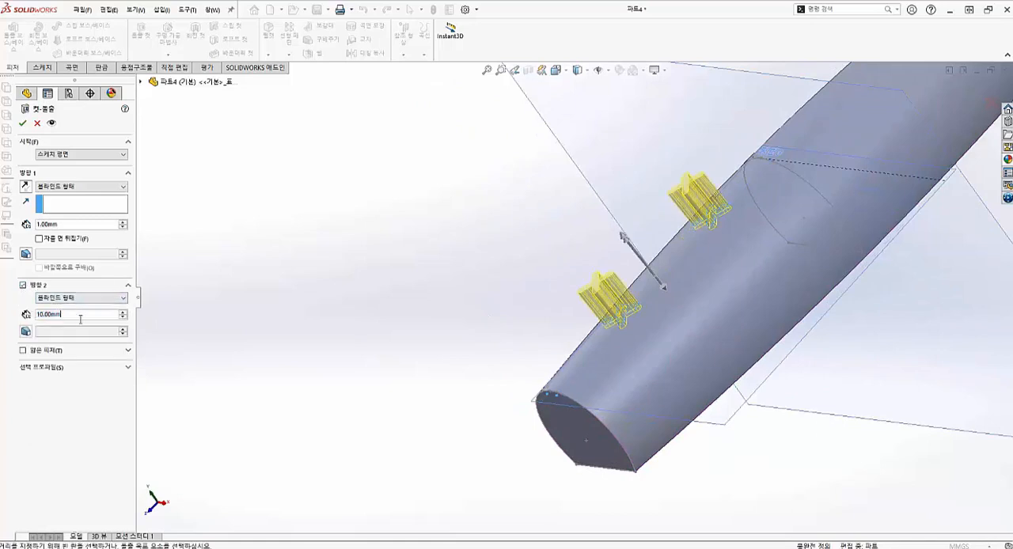
pyautogui.write('1')
pyautogui.press('Return')
pyautogui.scroll(-2, 542, 388)
pyautogui.moveTo(541, 379); pyautogui.dragTo(554, 353, button='middle')
pyautogui.scroll(-5, 685, 303)
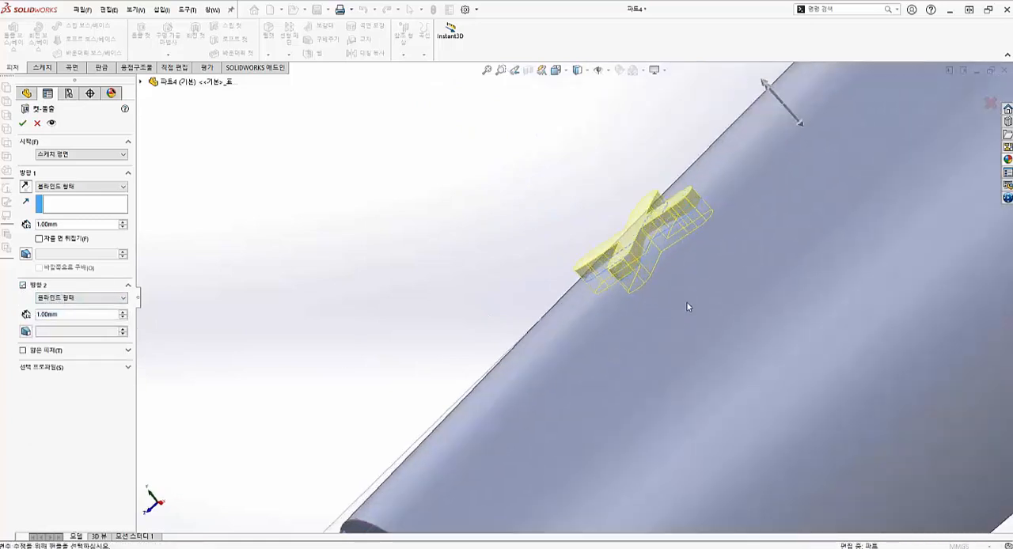
pyautogui.moveTo(687, 304); pyautogui.dragTo(701, 193, button='middle')
pyautogui.click(23, 124)
pyautogui.scroll(8, 626, 257)
pyautogui.scroll(-3, 713, 361)
pyautogui.scroll(8, 674, 238)
pyautogui.scroll(-1, 702, 194)
pyautogui.hotkey('ctrl', '7')
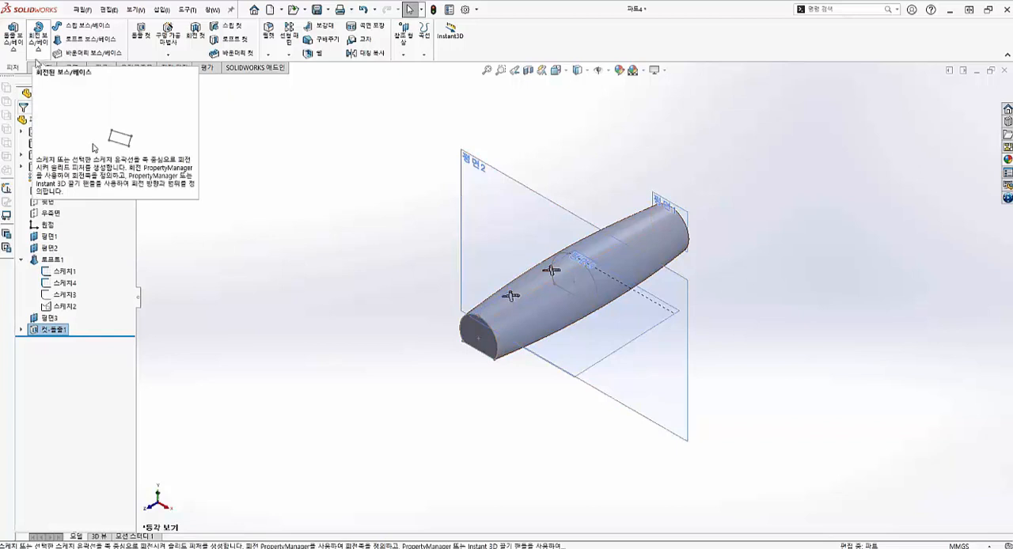
# - Mirror the engraved x cut about the mid-length plane 평면2 to the other half of the body
pyautogui.click(289, 54)
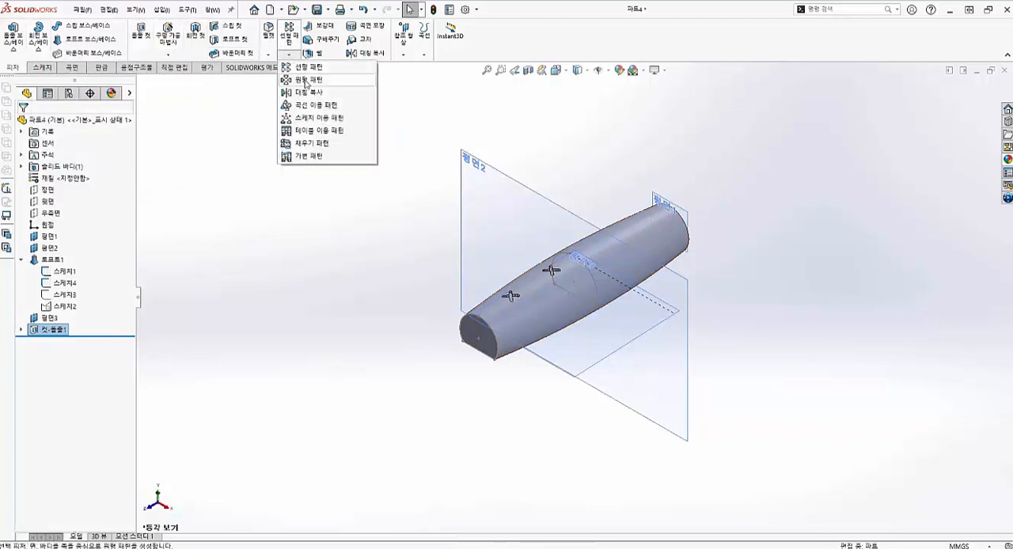
pyautogui.click(309, 92)
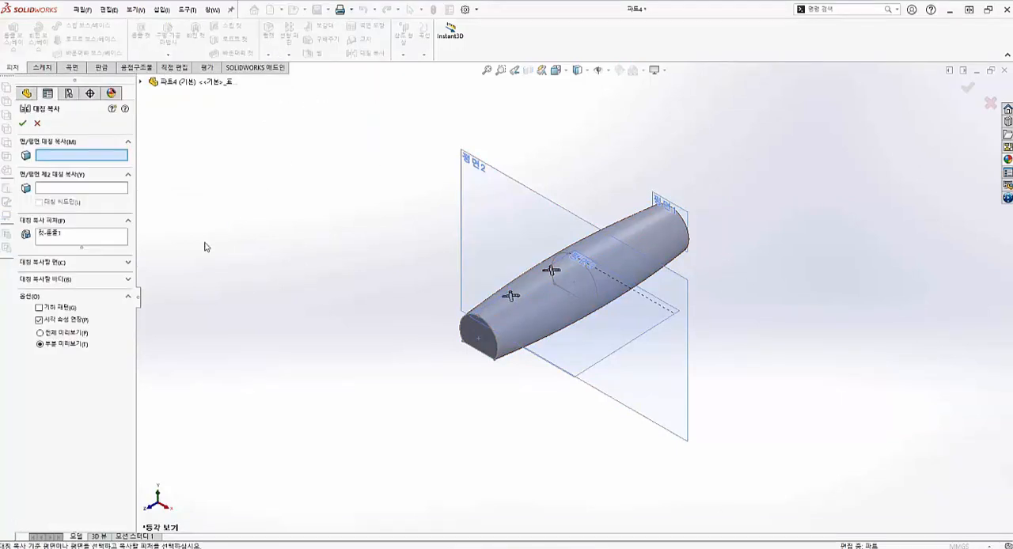
pyautogui.click(141, 83)
pyautogui.click(510, 181)
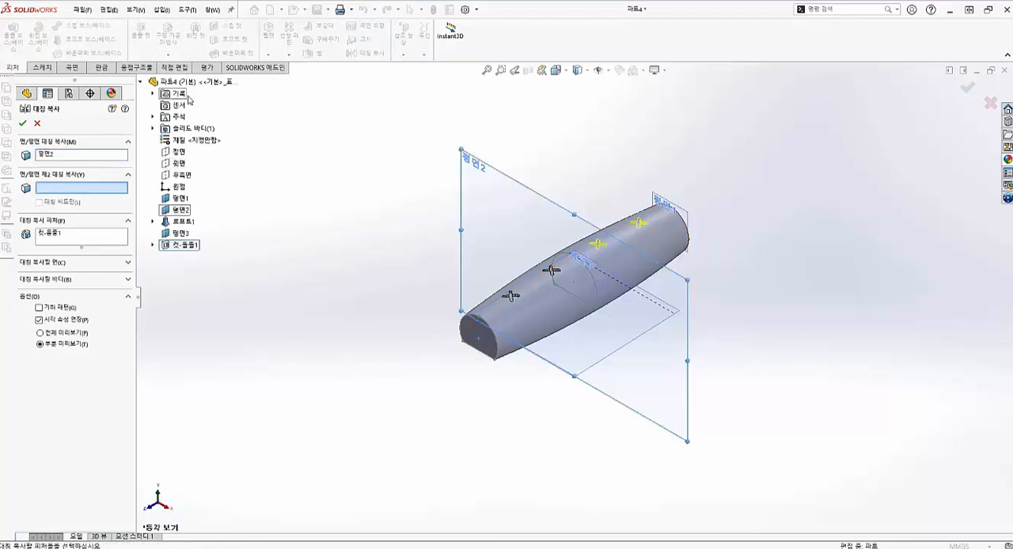
pyautogui.scroll(-4, 624, 283)
pyautogui.moveTo(624, 283); pyautogui.dragTo(608, 332, button='middle')
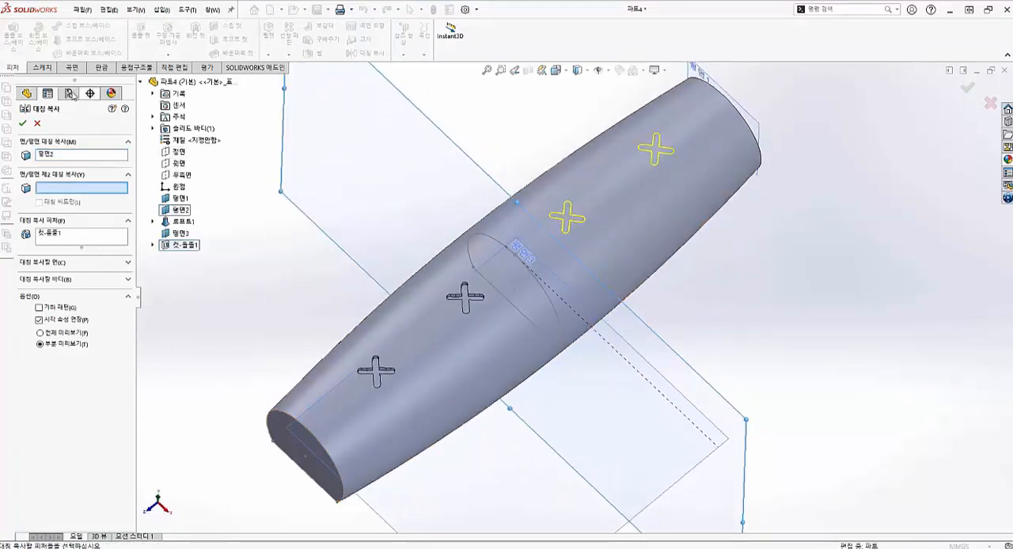
pyautogui.click(23, 123)
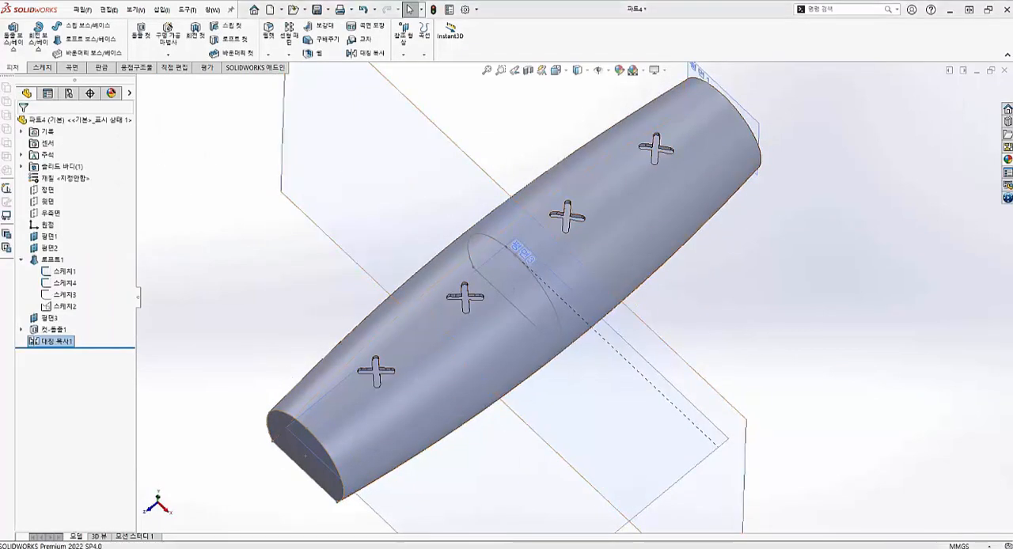
# - Fillet the curved edges at both ends of the body with a 3 mm radius
pyautogui.click(268, 32)
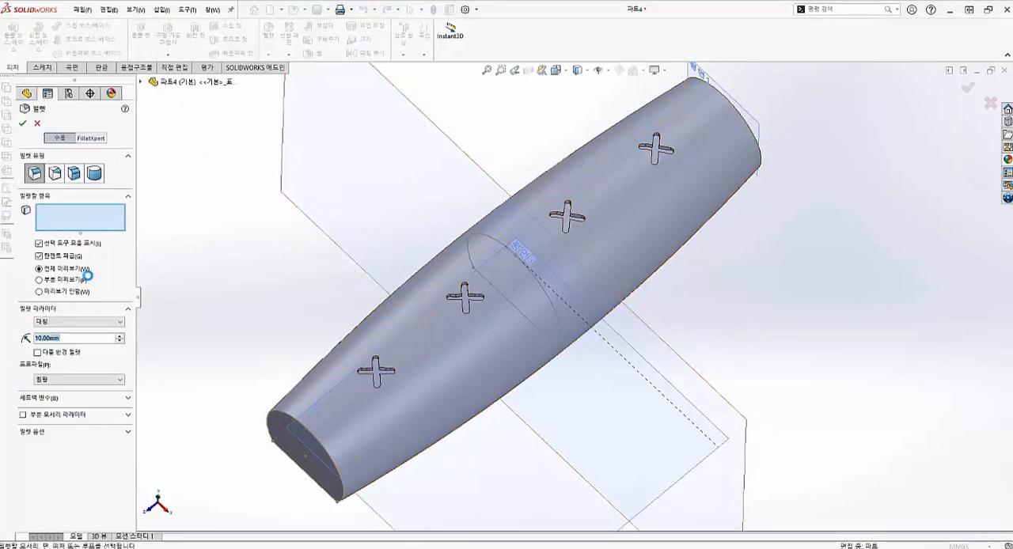
pyautogui.click(84, 337)
pyautogui.write('3')
pyautogui.press('Return')
pyautogui.click(292, 419)
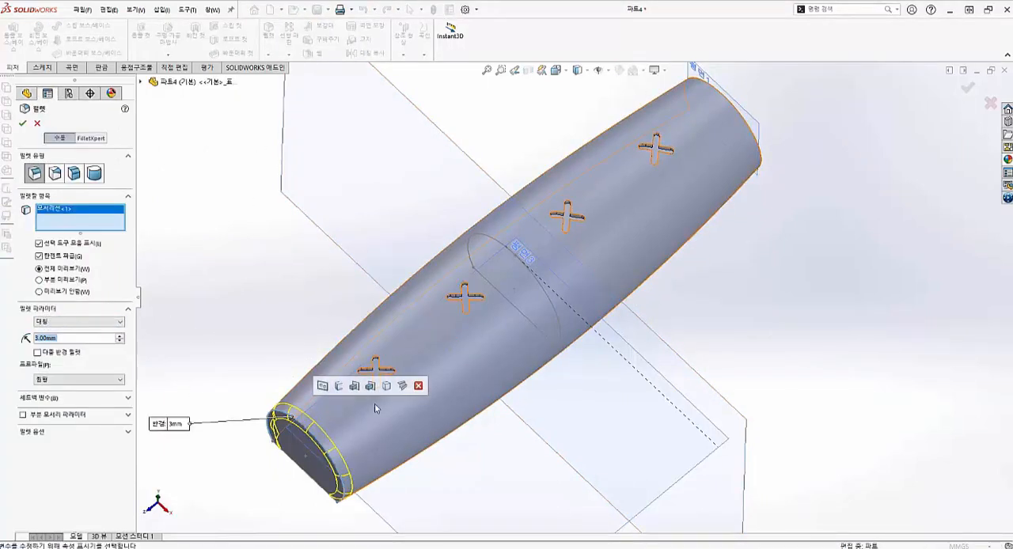
pyautogui.scroll(4, 591, 287)
pyautogui.moveTo(700, 178); pyautogui.dragTo(660, 205, button='middle')
pyautogui.scroll(-5, 661, 204)
pyautogui.click(606, 256)
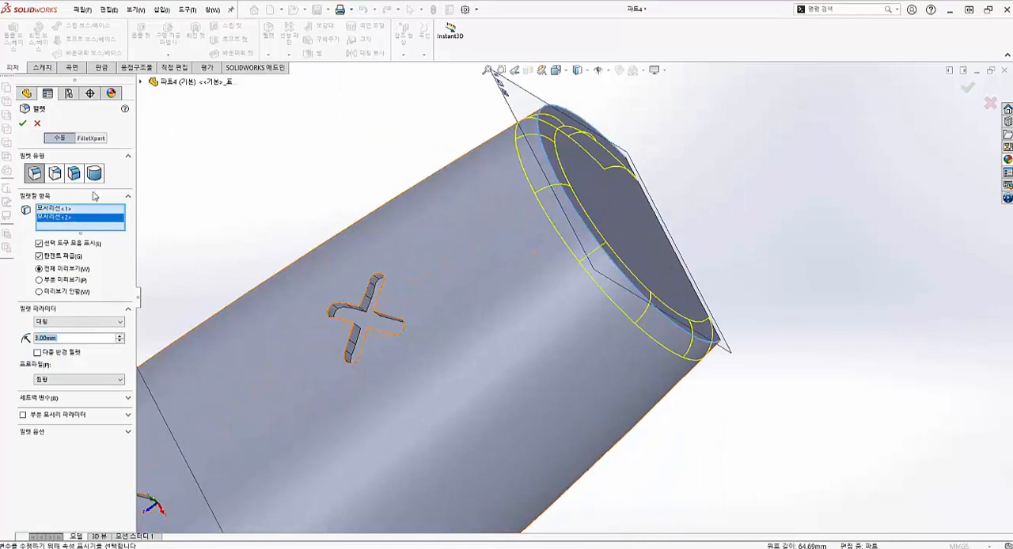
pyautogui.click(23, 124)
# - Fillet the edges of the body's flat underside with a 1 mm radius
pyautogui.click(275, 36)
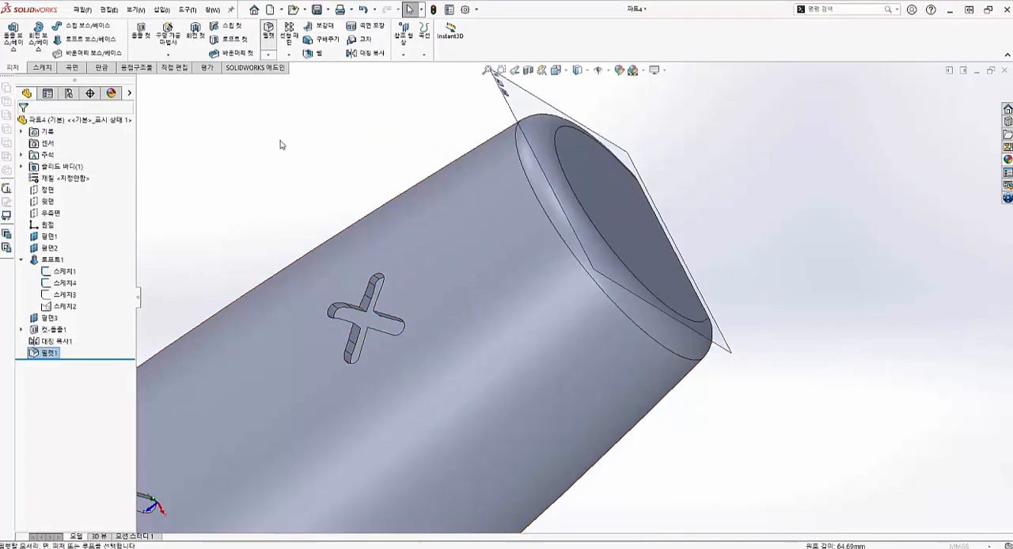
pyautogui.scroll(3, 378, 256)
pyautogui.moveTo(378, 256); pyautogui.dragTo(554, 305, button='middle')
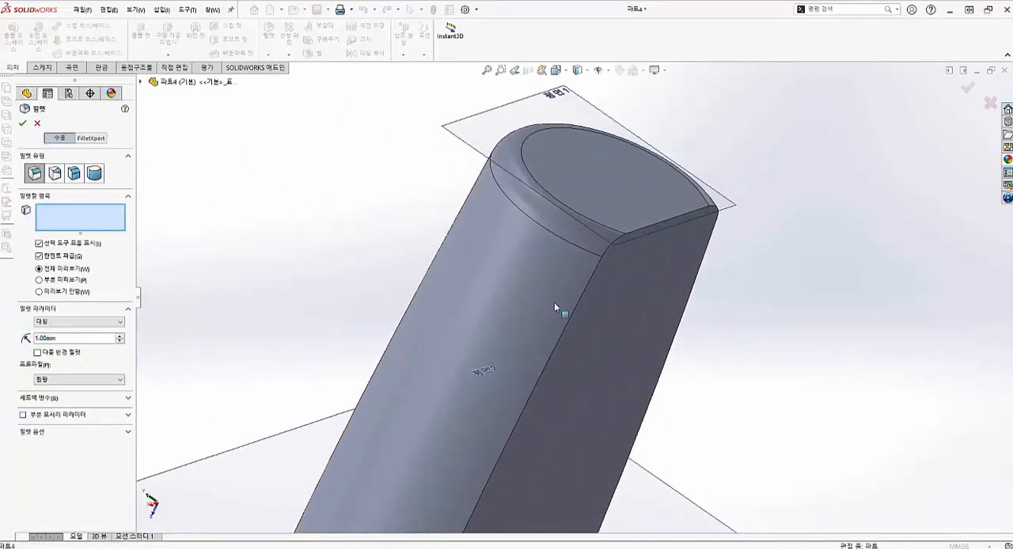
pyautogui.click(584, 311)
pyautogui.scroll(5, 588, 316)
pyautogui.moveTo(558, 370); pyautogui.dragTo(554, 253, button='middle')
pyautogui.moveTo(576, 309); pyautogui.dragTo(574, 334, button='middle')
pyautogui.scroll(-7, 550, 332)
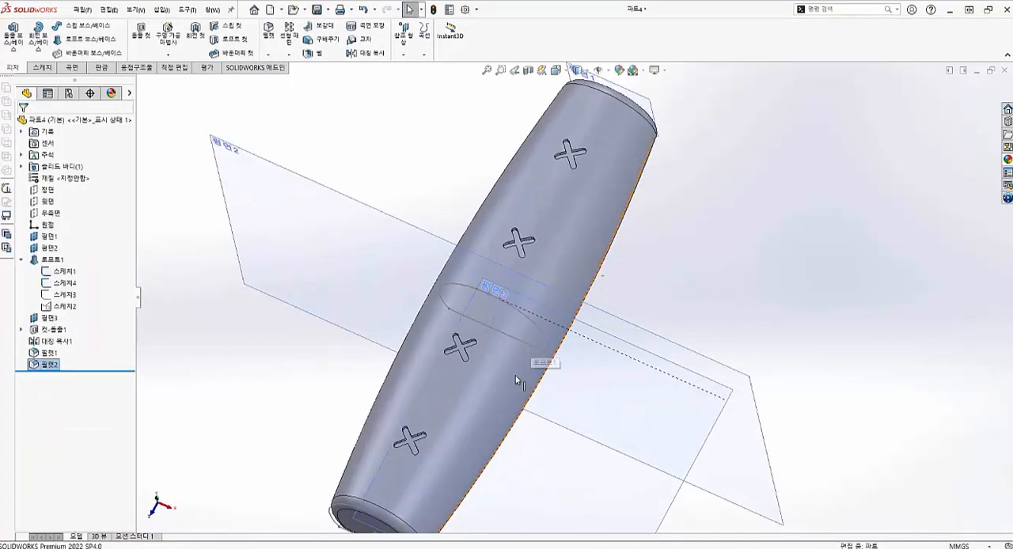
pyautogui.moveTo(515, 376); pyautogui.dragTo(511, 287, button='middle')
pyautogui.scroll(2, 534, 317)
pyautogui.scroll(-2, 538, 323)
pyautogui.hotkey('ctrl', '7')
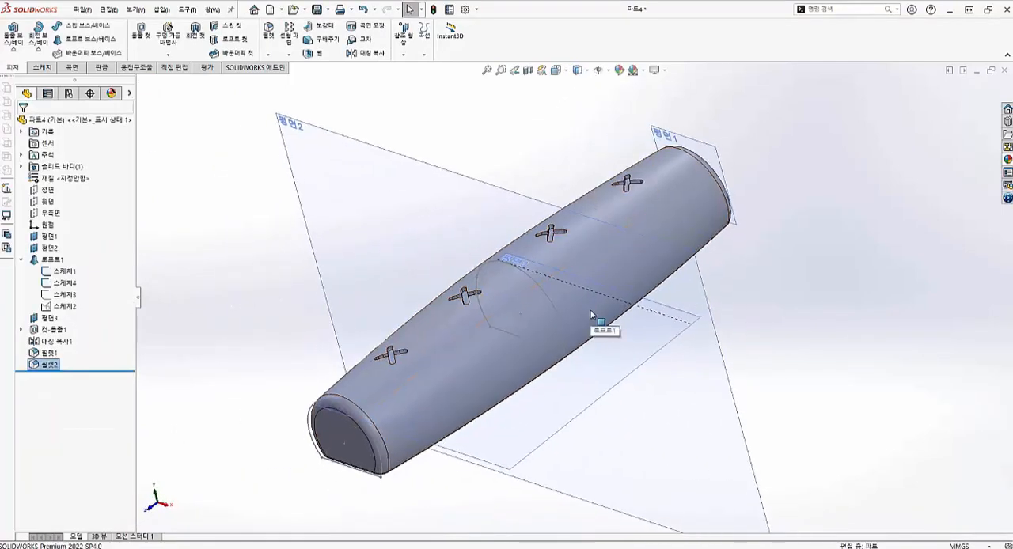
pyautogui.scroll(-2, 583, 232)
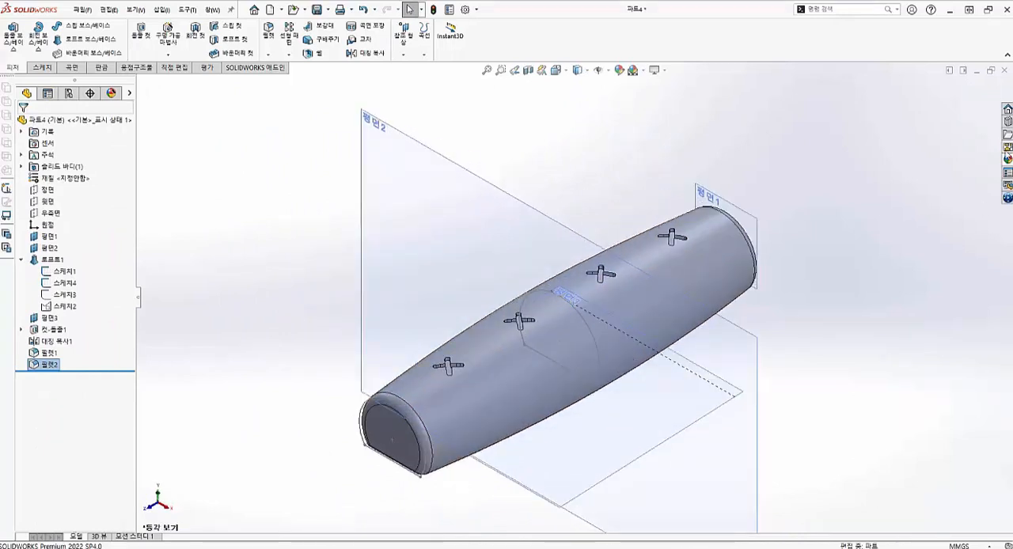
# - Apply the wood appearance 가공안된 너도밤나무 2d from the beech group to the loft feature
pyautogui.click(1007, 159)
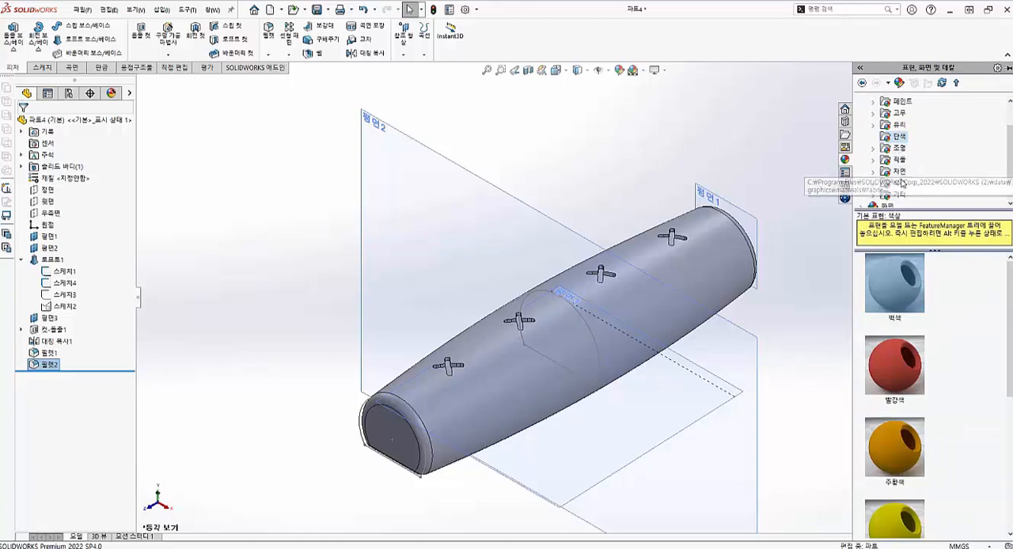
pyautogui.doubleClick(899, 171)
pyautogui.click(911, 136)
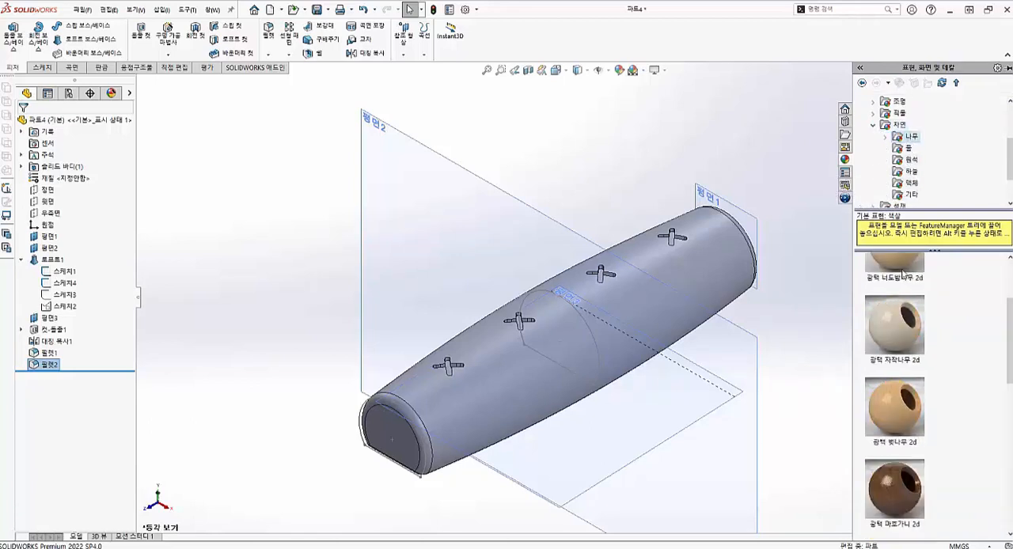
pyautogui.scroll(-5, 893, 364)
pyautogui.scroll(3, 892, 364)
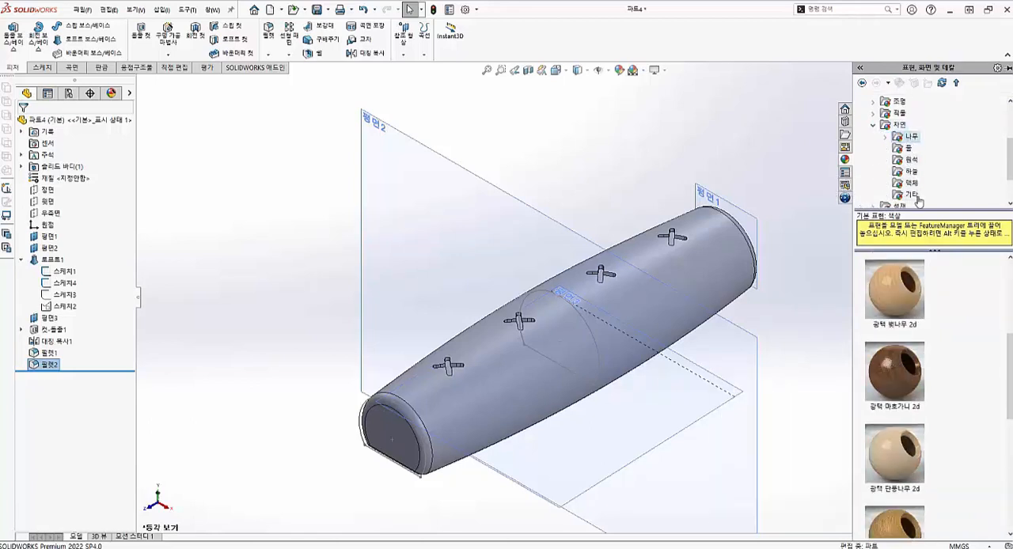
pyautogui.doubleClick(894, 138)
pyautogui.click(925, 124)
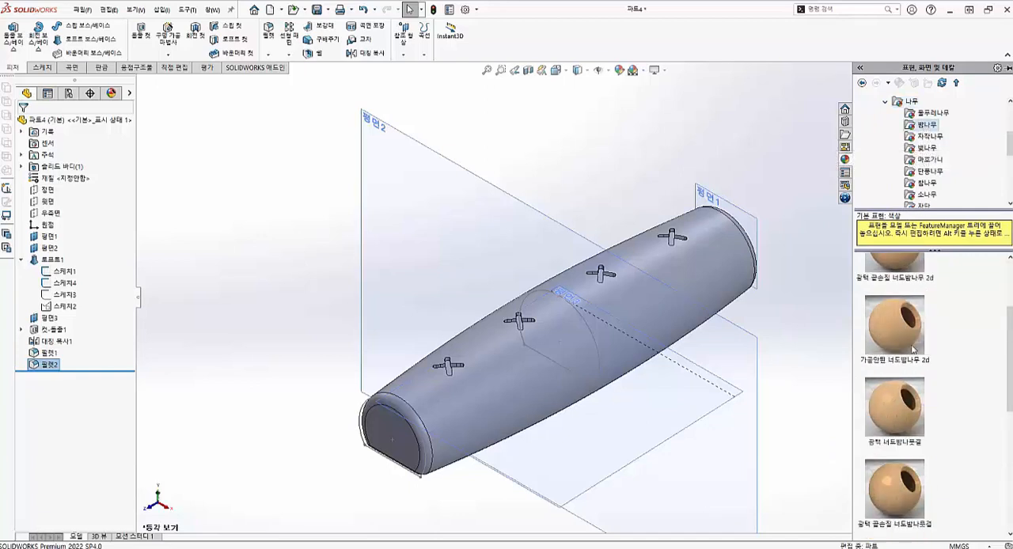
pyautogui.moveTo(907, 353); pyautogui.dragTo(566, 378)
pyautogui.click(568, 375)
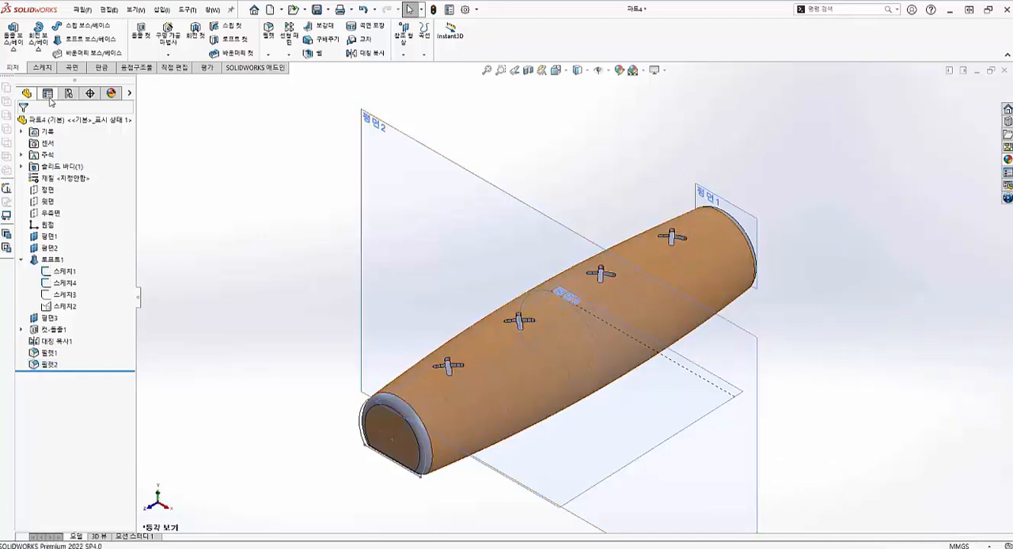
# - Copy the beech wood appearance and paste it onto the 3 mm end fillet feature
pyautogui.click(111, 93)
pyautogui.rightClick(71, 155)
pyautogui.click(76, 193)
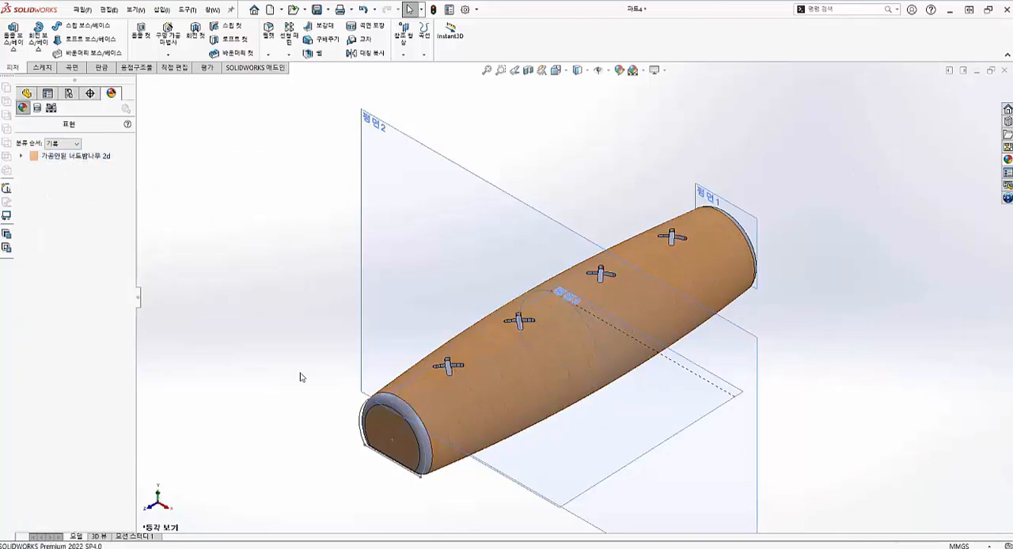
pyautogui.scroll(-3, 380, 391)
pyautogui.rightClick(453, 410)
pyautogui.click(549, 269)
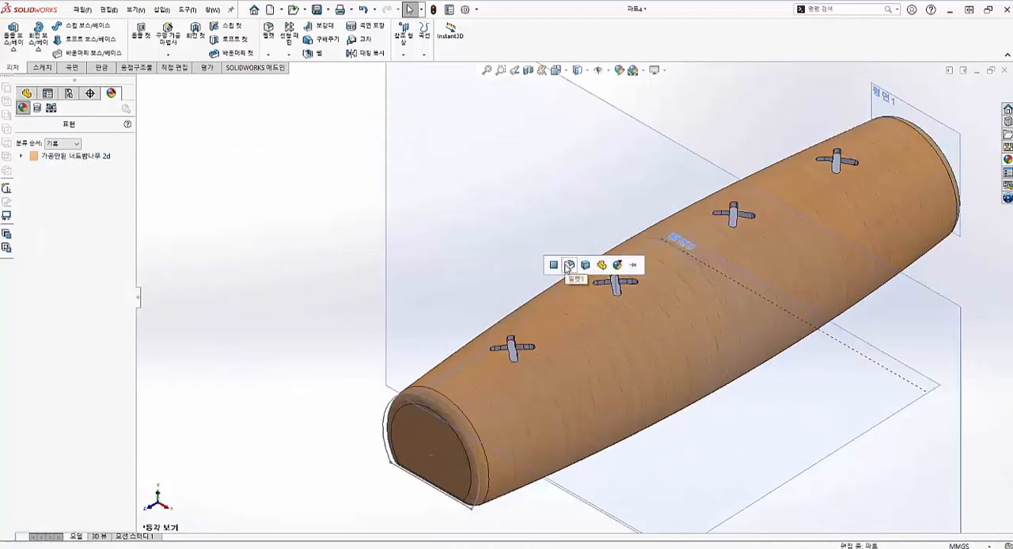
pyautogui.click(569, 267)
# - Paste the copied beech wood appearance onto the 1 mm fillet feature along the flat underside
pyautogui.scroll(4, 618, 265)
pyautogui.scroll(-7, 767, 229)
pyautogui.moveTo(715, 244); pyautogui.dragTo(669, 229, button='middle')
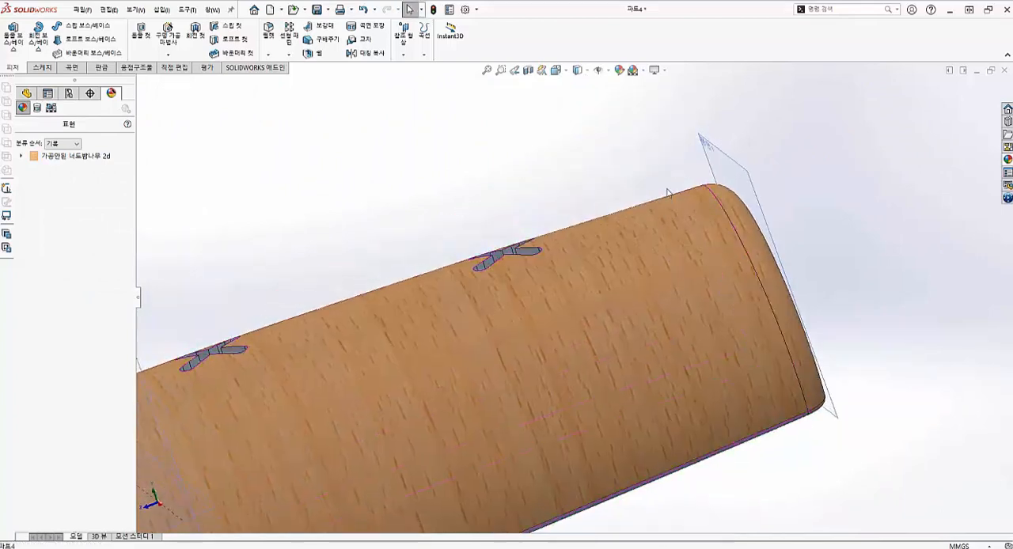
pyautogui.scroll(4, 644, 372)
pyautogui.moveTo(644, 372); pyautogui.dragTo(628, 225, button='middle')
pyautogui.scroll(-5, 649, 277)
pyautogui.rightClick(675, 321)
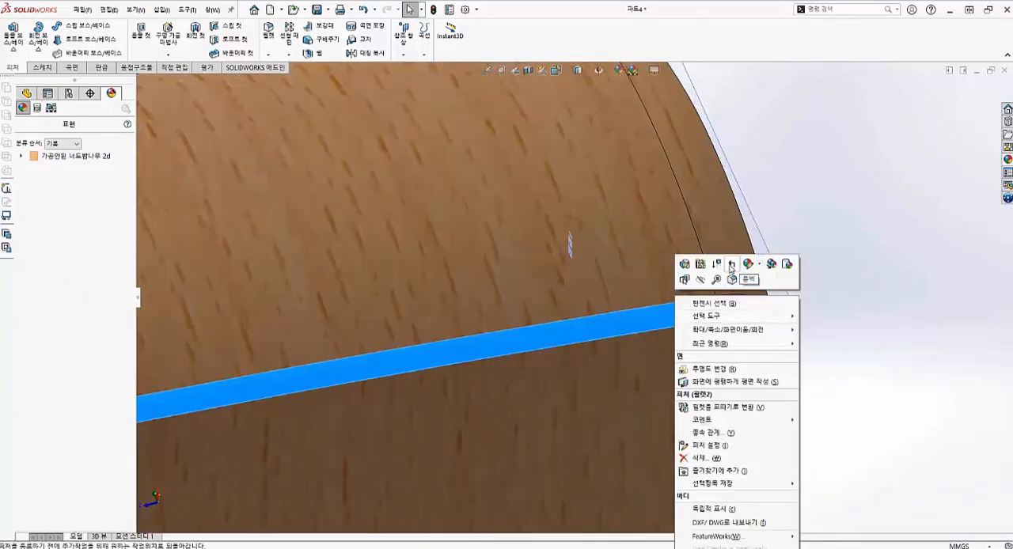
pyautogui.click(786, 269)
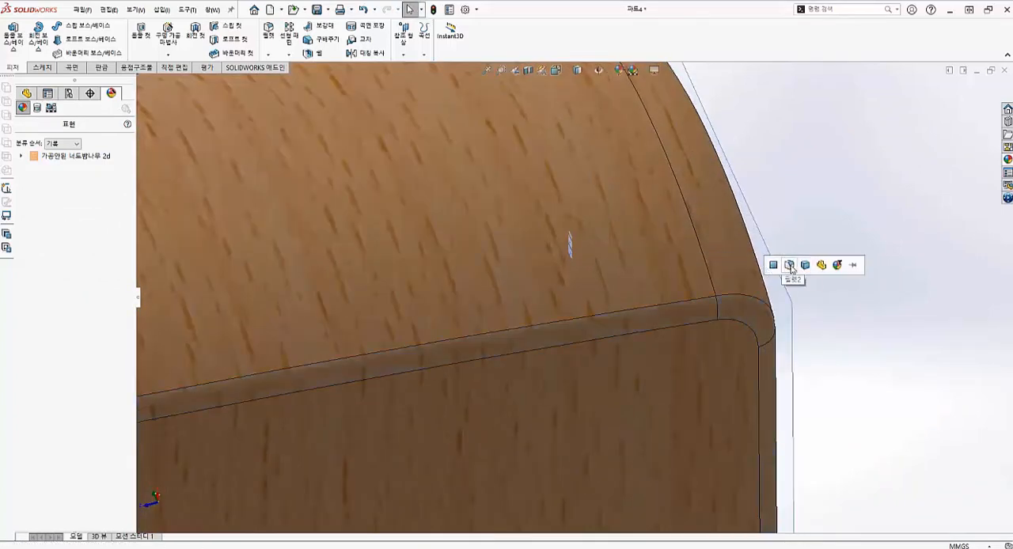
# - Apply the solid-colour appearance 백색 (white) to the mirrored x cut feature
pyautogui.scroll(6, 471, 324)
pyautogui.moveTo(471, 324); pyautogui.dragTo(609, 343, button='middle')
pyautogui.scroll(-4, 609, 343)
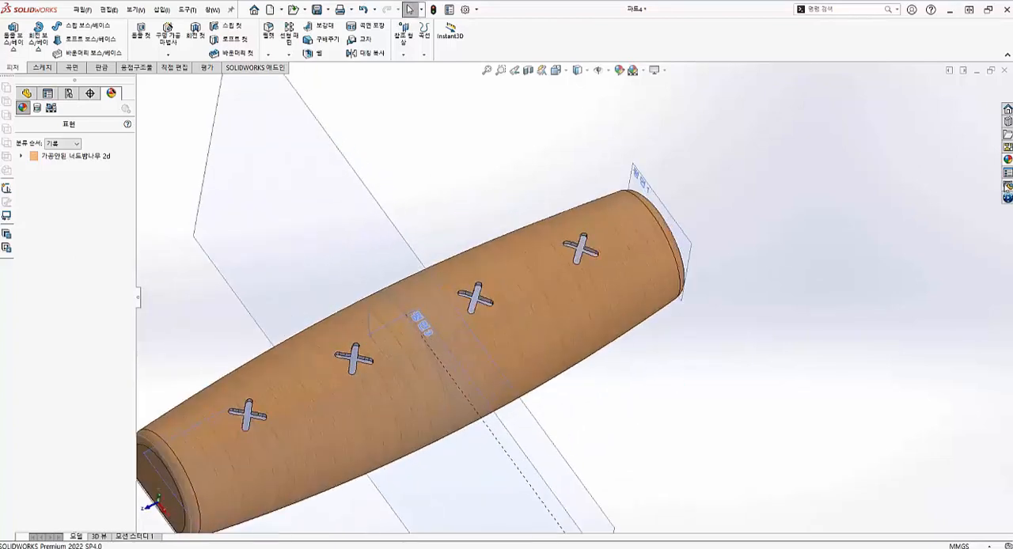
pyautogui.click(1007, 159)
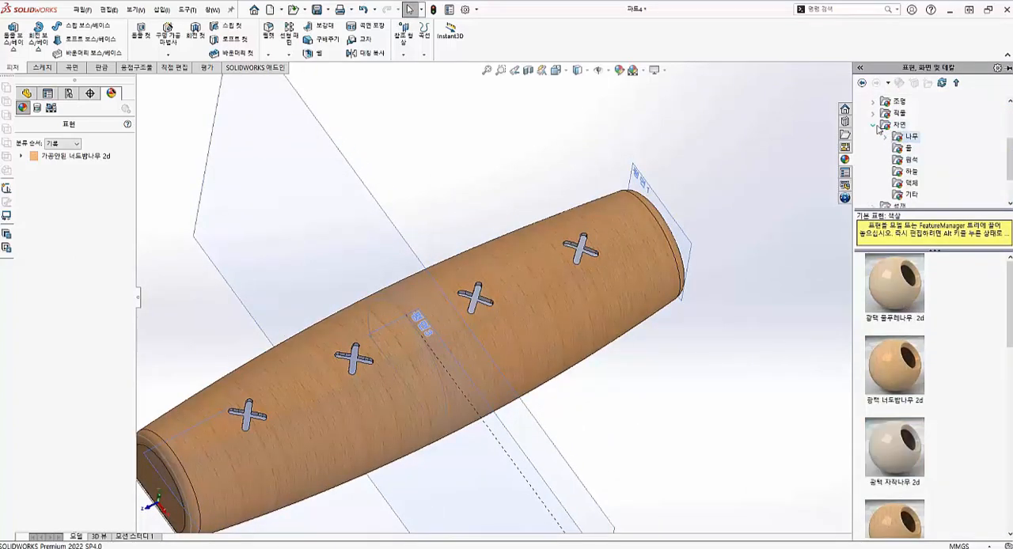
pyautogui.click(875, 126)
pyautogui.click(874, 173)
pyautogui.click(873, 148)
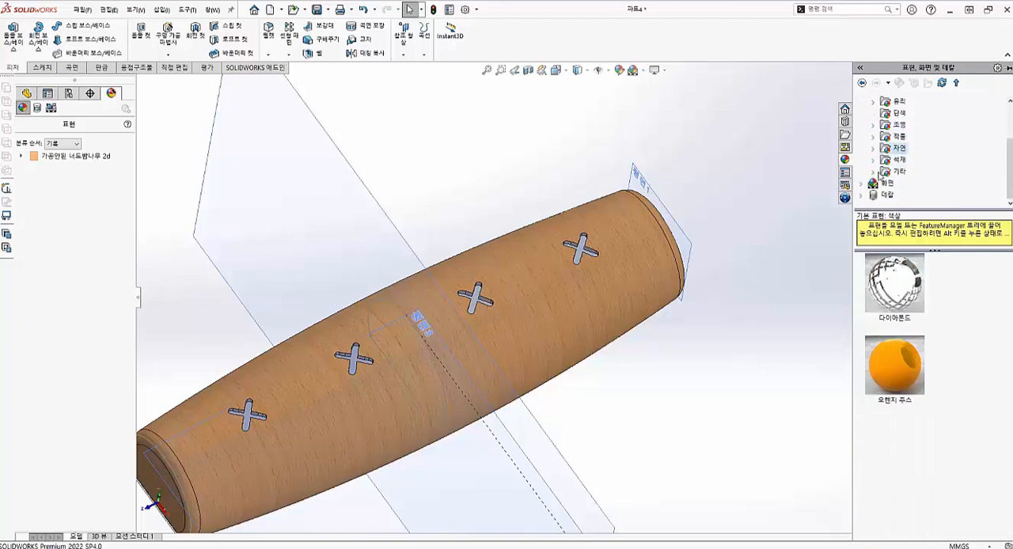
pyautogui.click(875, 172)
pyautogui.click(878, 148)
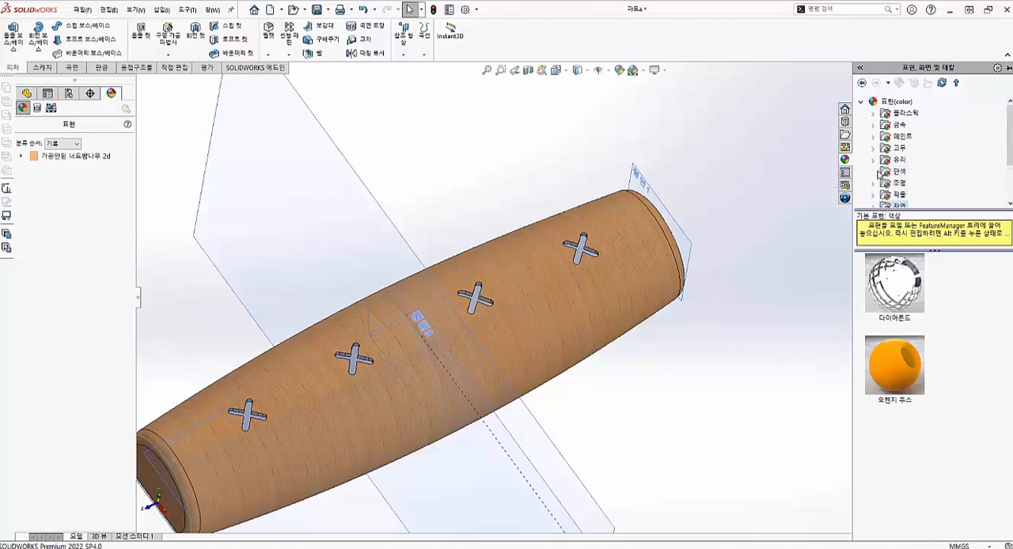
pyautogui.click(885, 172)
pyautogui.moveTo(905, 296); pyautogui.dragTo(583, 248)
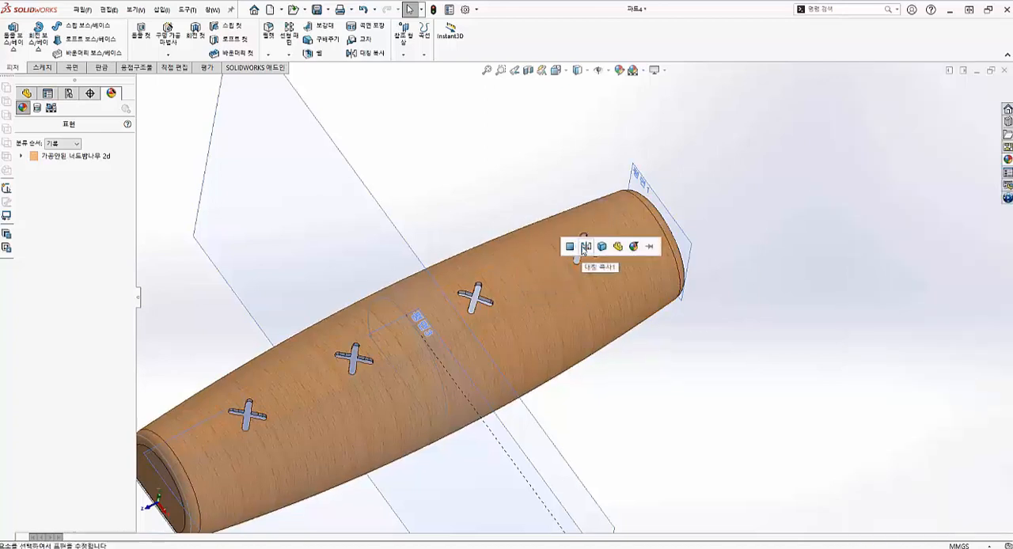
pyautogui.click(585, 247)
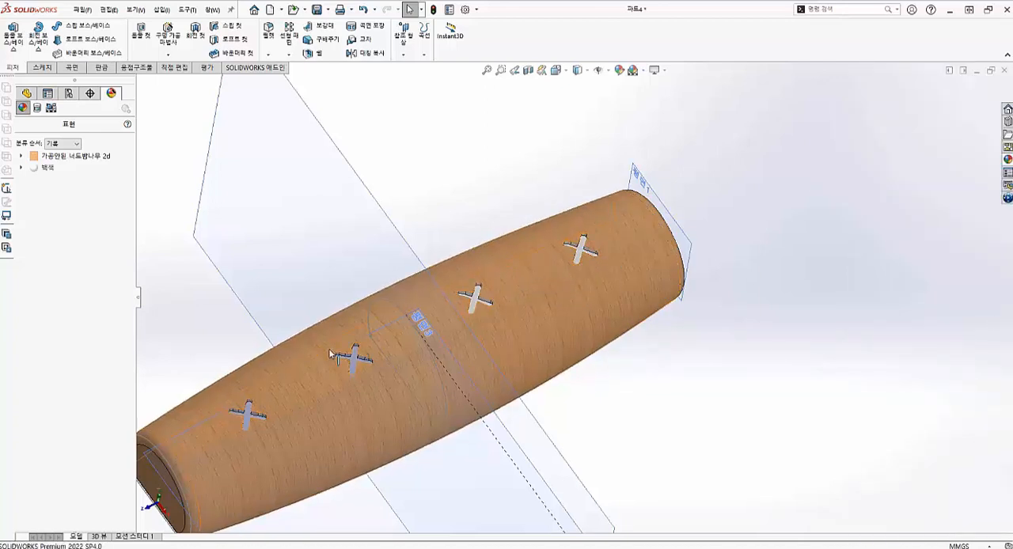
# - Change the colour of the white appearance on the mirrored x cuts to dark grey, RGB 65, 64, 60
pyautogui.click(41, 169)
pyautogui.doubleClick(47, 168)
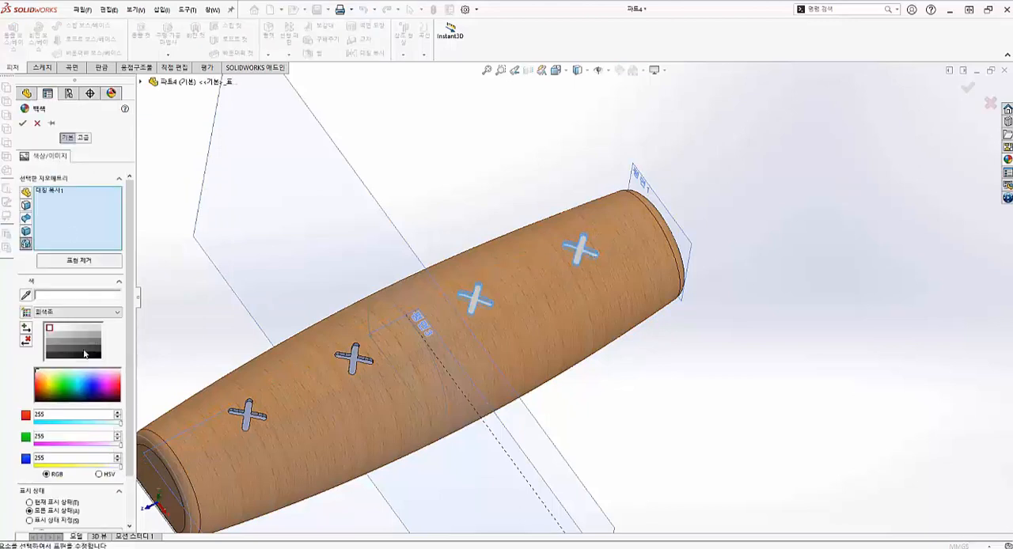
pyautogui.click(65, 399)
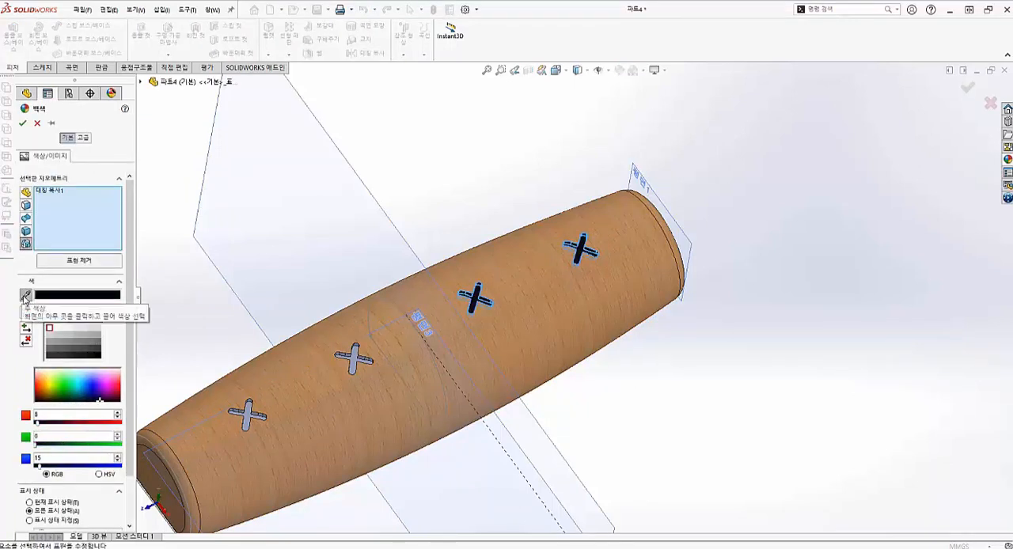
pyautogui.click(46, 370)
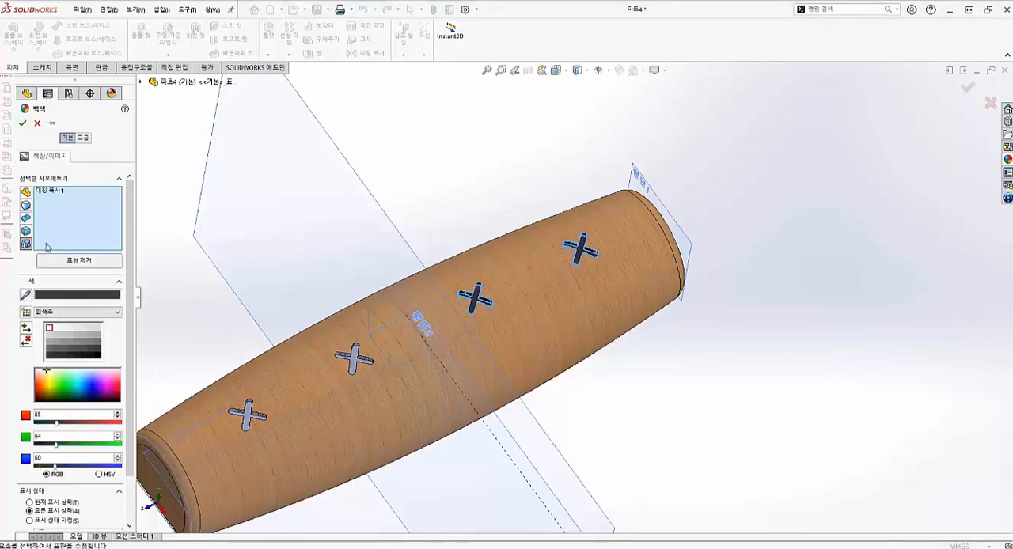
pyautogui.click(23, 125)
# - Copy the dark grey appearance and paste it onto the original x cut feature
pyautogui.rightClick(47, 170)
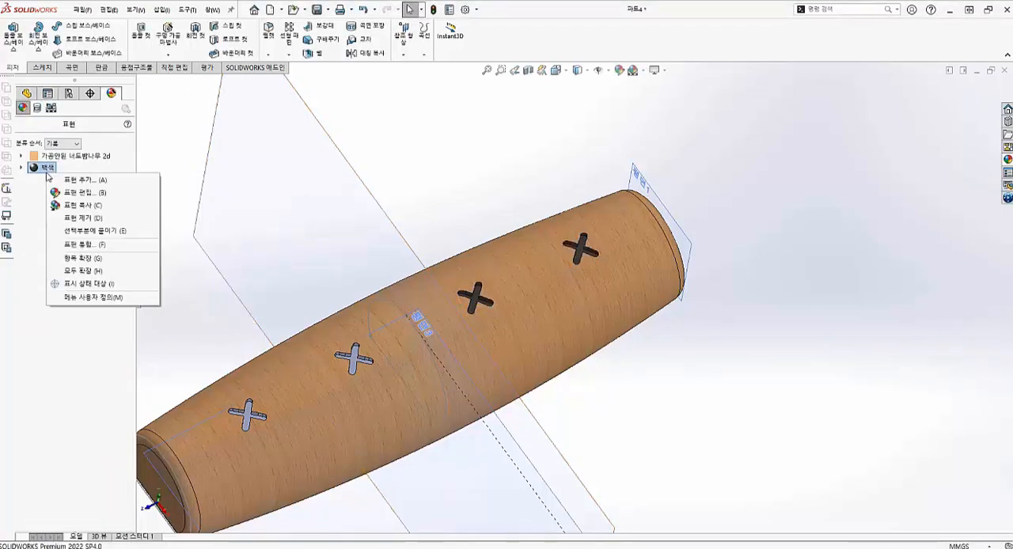
pyautogui.click(87, 205)
pyautogui.scroll(-5, 261, 401)
pyautogui.click(321, 418)
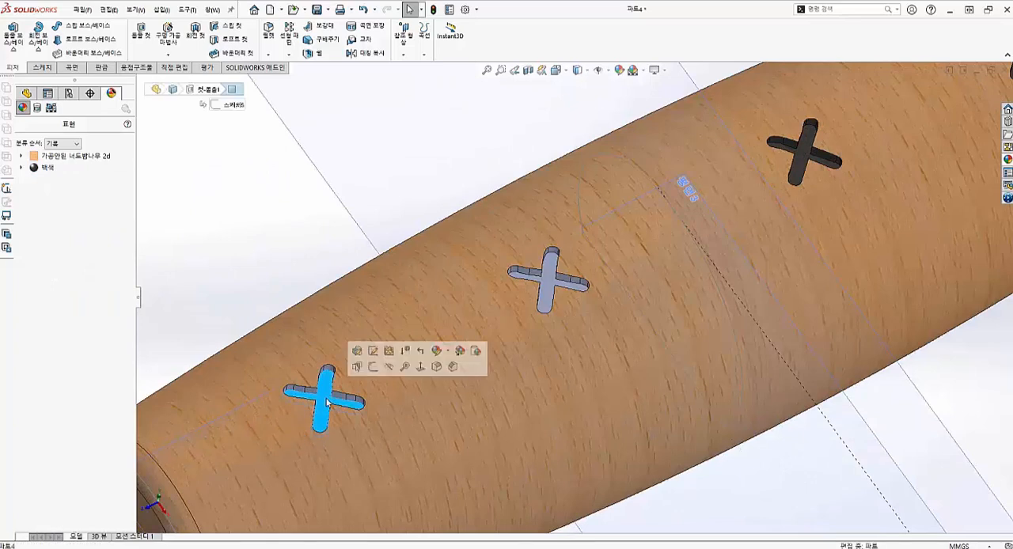
pyautogui.click(473, 353)
pyautogui.click(479, 356)
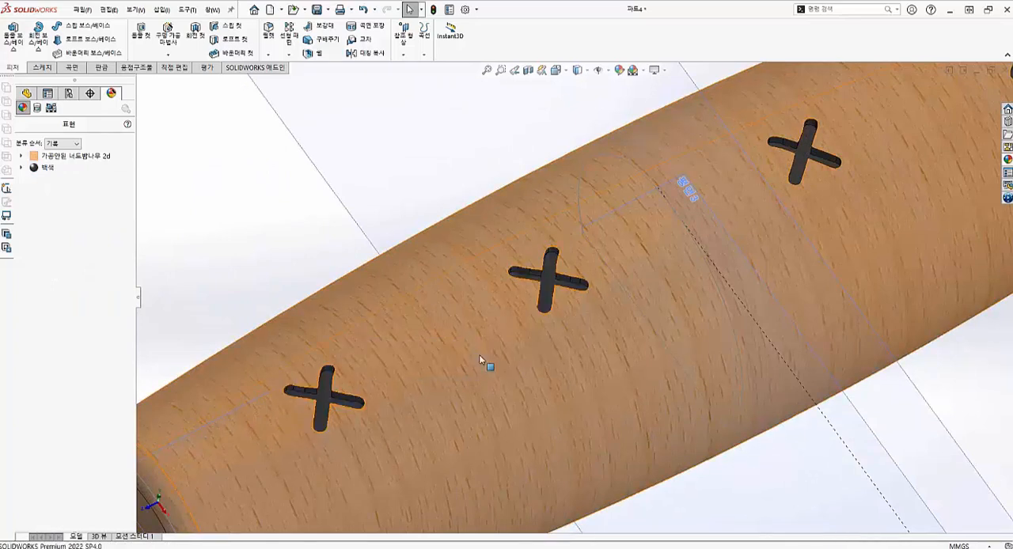
# - Examine the finished body and its four x marks from several angles, ending in the isometric view
pyautogui.scroll(5, 481, 360)
pyautogui.moveTo(591, 321); pyautogui.dragTo(599, 392, button='middle')
pyautogui.hotkey('ctrl', '7')
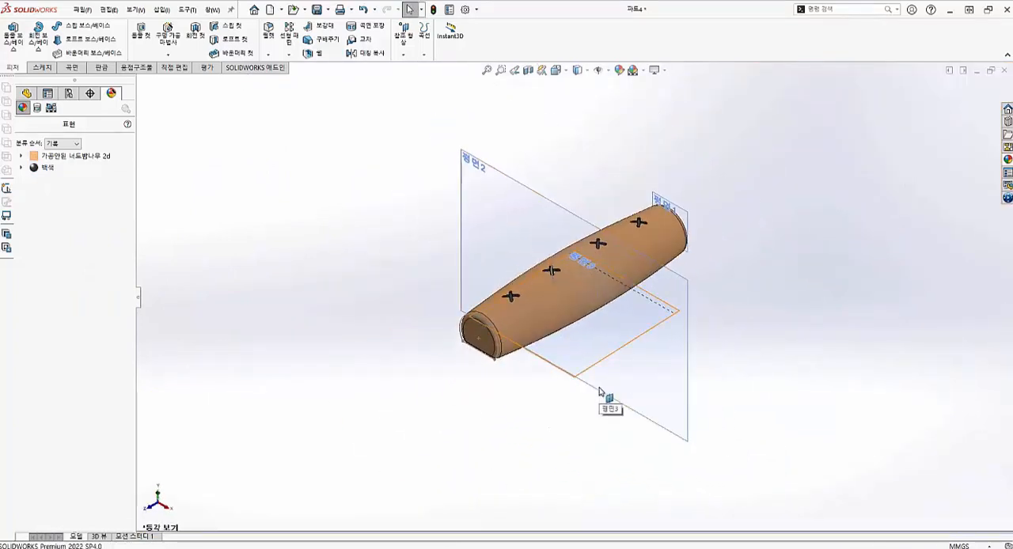
pyautogui.scroll(-6, 588, 269)
pyautogui.moveTo(541, 259); pyautogui.dragTo(546, 376, button='middle')
pyautogui.scroll(5, 560, 356)
pyautogui.scroll(-5, 559, 293)
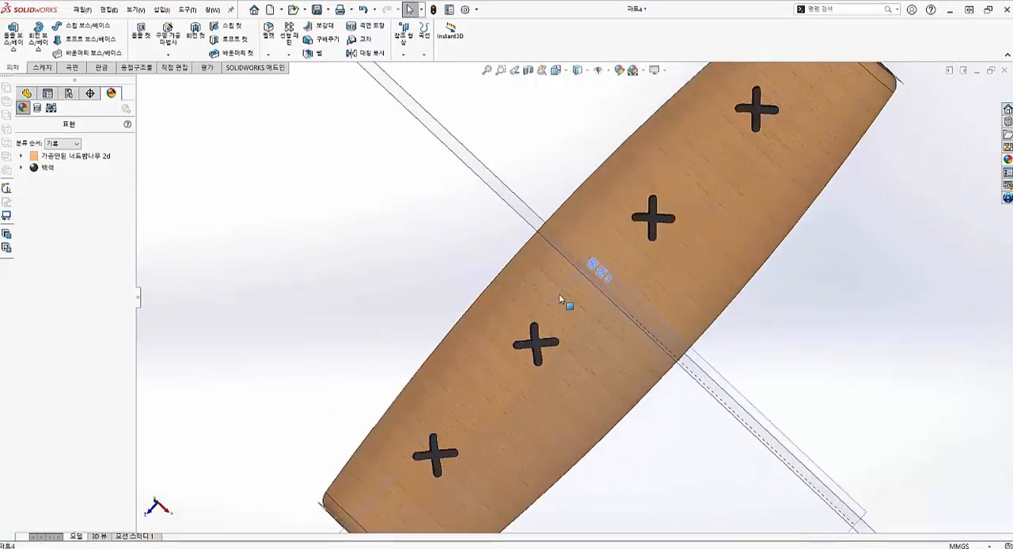
pyautogui.moveTo(559, 293); pyautogui.dragTo(842, 341, button='middle')
pyautogui.hotkey('ctrl', '7')
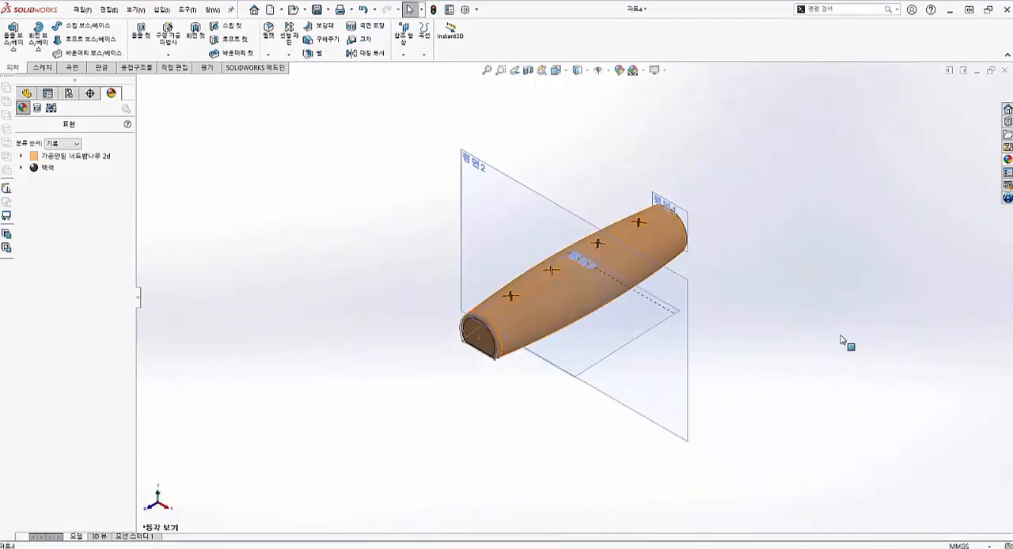